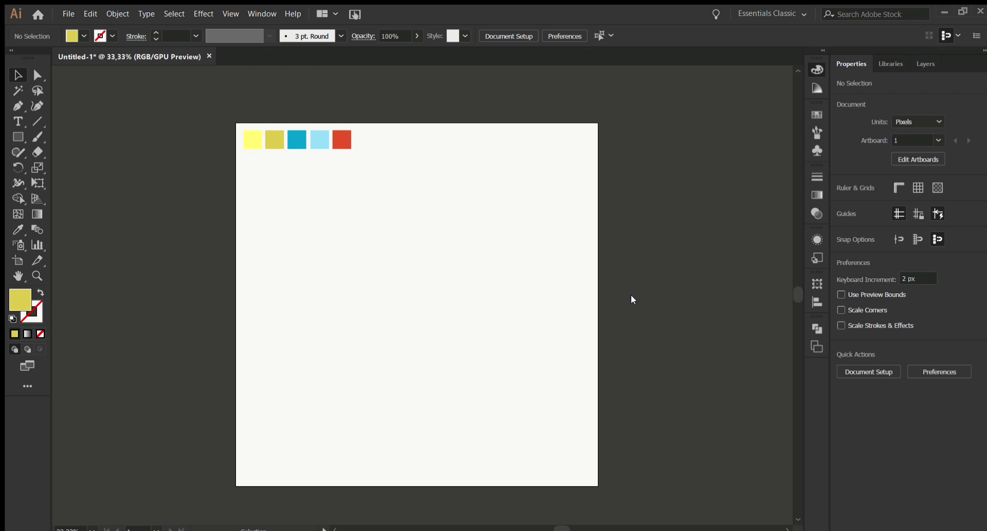
Draw an outlined, unfilled eye circle and duplicate it to the right
{"action": "key", "text": "l"}
{"action": "mouse_move", "coordinate": [367, 289]}
{"action": "left_mouse_down"}
{"action": "mouse_move", "coordinate": [399, 339]}
{"action": "mouse_move", "coordinate": [414, 338]}
{"action": "left_mouse_up"}
{"action": "key", "text": "shift+x"}
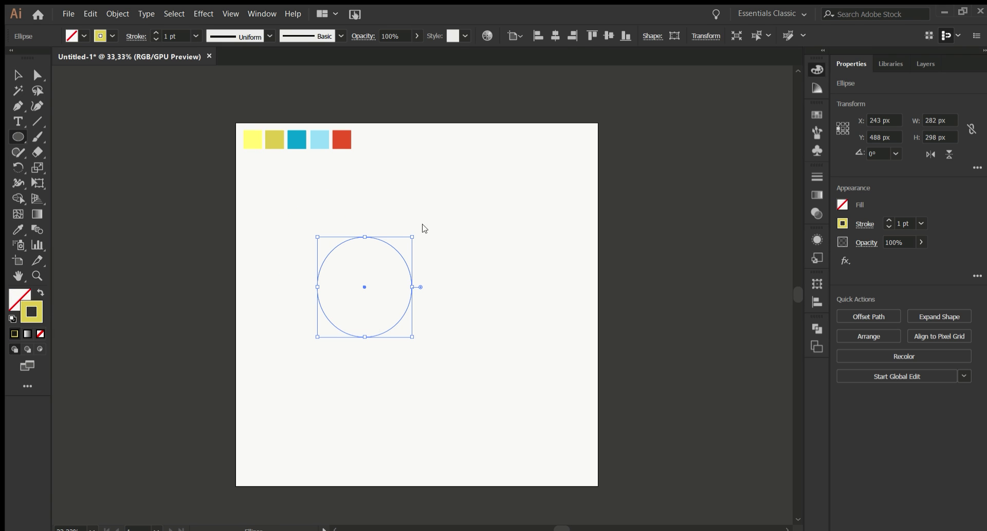
{"action": "left_click_drag", "start_coordinate": [391, 237], "coordinate": [480, 212]}
{"action": "left_click", "coordinate": [392, 212], "text": "shift"}
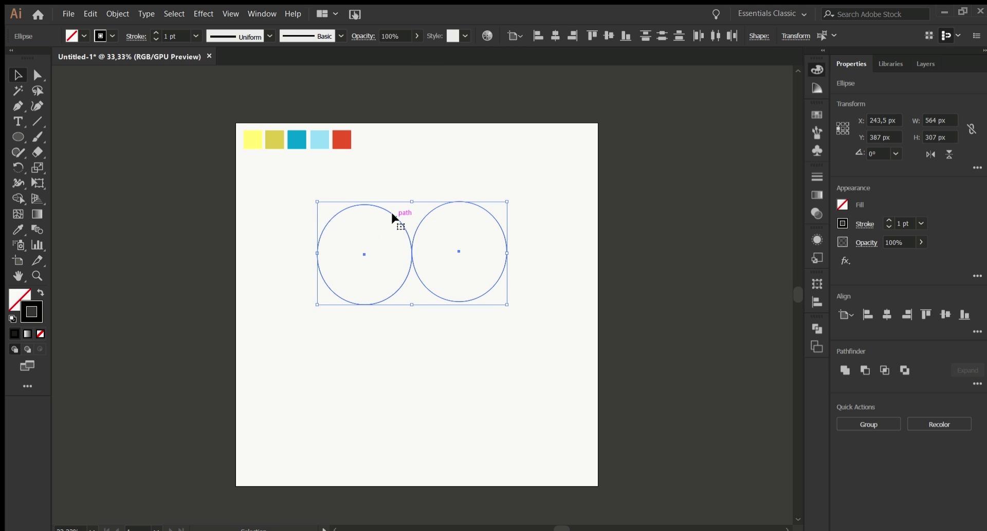
{"action": "left_click", "coordinate": [395, 208]}
{"action": "key", "text": "ctrl+plus"}
Draw a small nose oval between the eyes and delete its lower-left segment to open it
{"action": "left_click", "coordinate": [18, 138]}
{"action": "left_click_drag", "start_coordinate": [391, 244], "coordinate": [438, 306]}
{"action": "key", "text": "v"}
{"action": "key", "text": "ctrl+plus"}
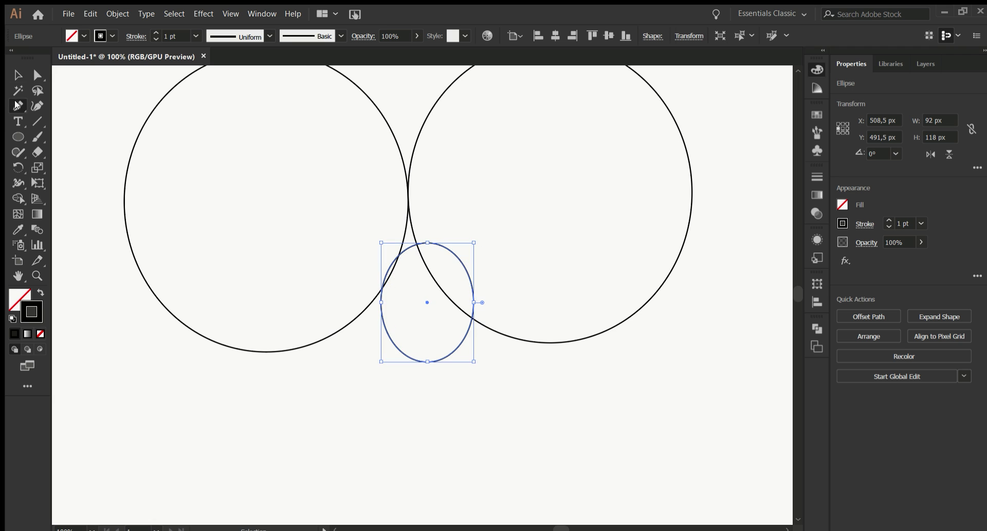
{"action": "left_click", "coordinate": [382, 314]}
{"action": "key", "text": "a"}
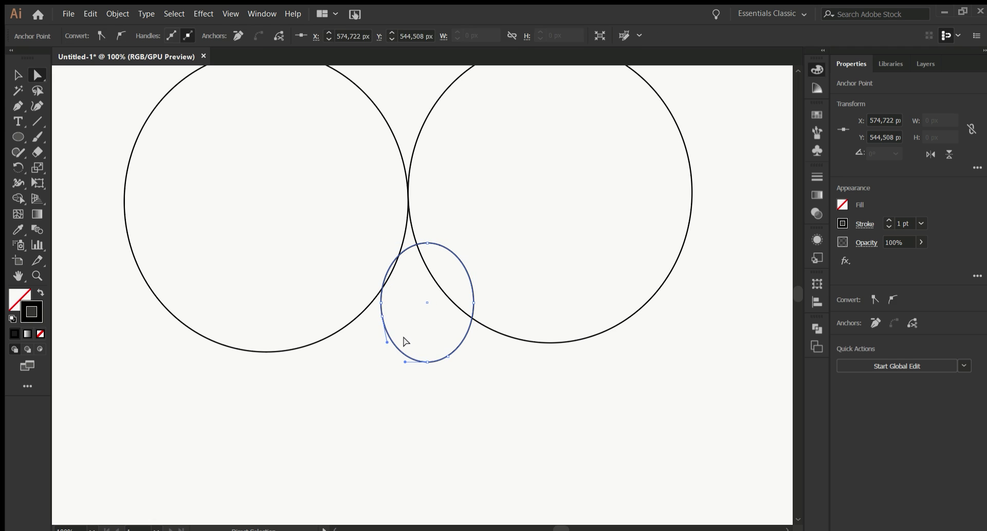
{"action": "left_click", "coordinate": [405, 341]}
{"action": "key", "text": "Delete"}
{"action": "key", "text": "ctrl+plus"}
{"action": "key", "text": "ctrl+plus"}
{"action": "key", "text": "ctrl+plus"}
Taper the end of the open nose stroke to a point with the Width tool
{"action": "left_click", "coordinate": [18, 182]}
{"action": "key", "text": "ctrl+plus"}
{"action": "key", "text": "ctrl+plus"}
{"action": "key", "text": "ctrl+plus"}
{"action": "left_click_drag", "start_coordinate": [293, 301], "coordinate": [288, 280]}
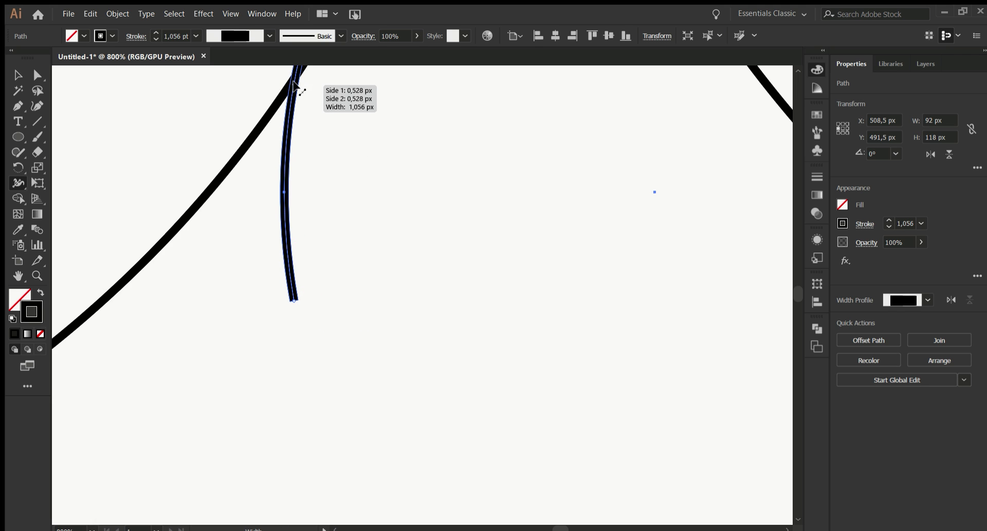
{"action": "key", "text": "ctrl+minus"}
{"action": "key", "text": "ctrl+minus"}
{"action": "key", "text": "ctrl+minus"}
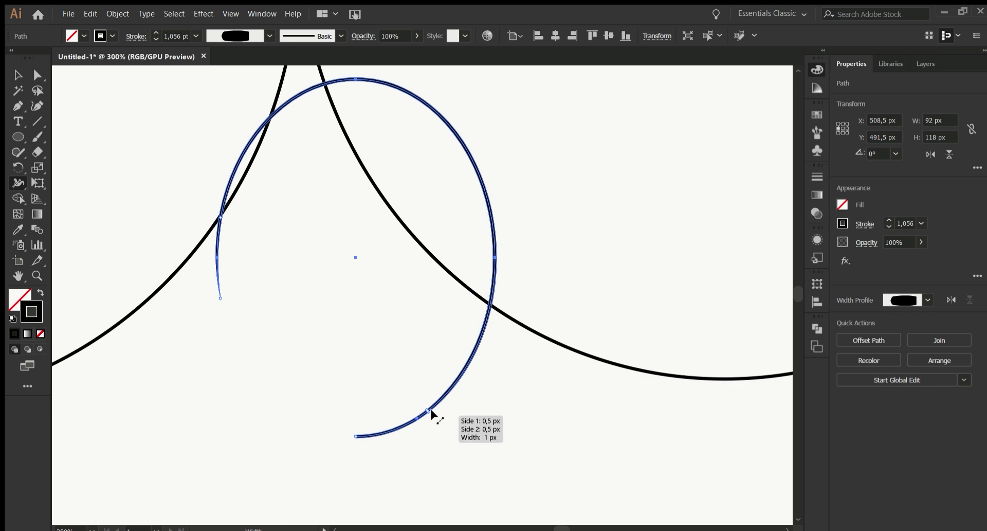
{"action": "key", "text": "ctrl+minus"}
{"action": "key", "text": "ctrl+minus"}
{"action": "key", "text": "ctrl+minus"}
Set the stroke weight of both eyes and the nose to 3 pt
{"action": "key", "text": "v"}
{"action": "left_click", "coordinate": [274, 449]}
{"action": "key", "text": "ctrl+minus"}
{"action": "key", "text": "ctrl+minus"}
{"action": "key", "text": "ctrl+minus"}
{"action": "left_click_drag", "start_coordinate": [375, 403], "coordinate": [377, 406]}
{"action": "left_click", "coordinate": [901, 223]}
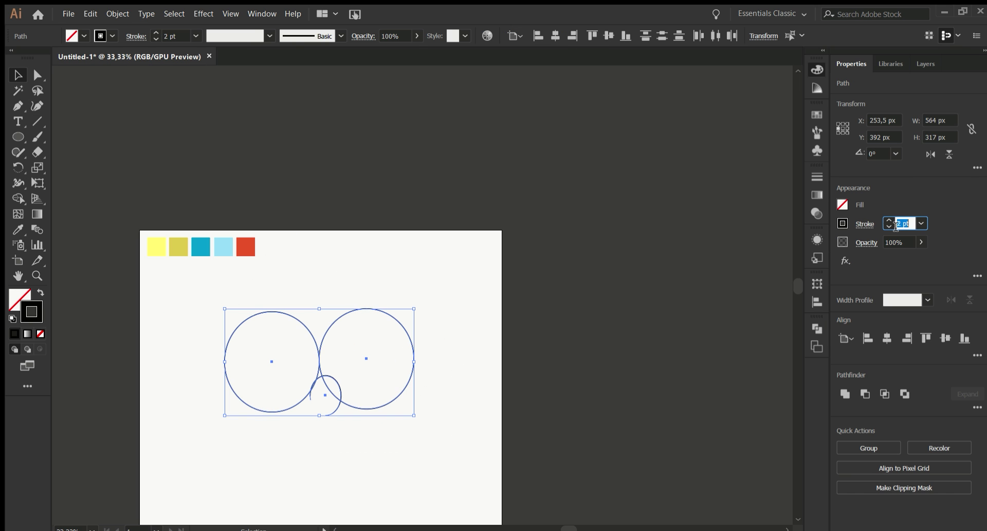
{"action": "left_click", "coordinate": [616, 385]}
Draw a wide downward smile curve below the eyes, redoing the first attempt
{"action": "key", "text": "p"}
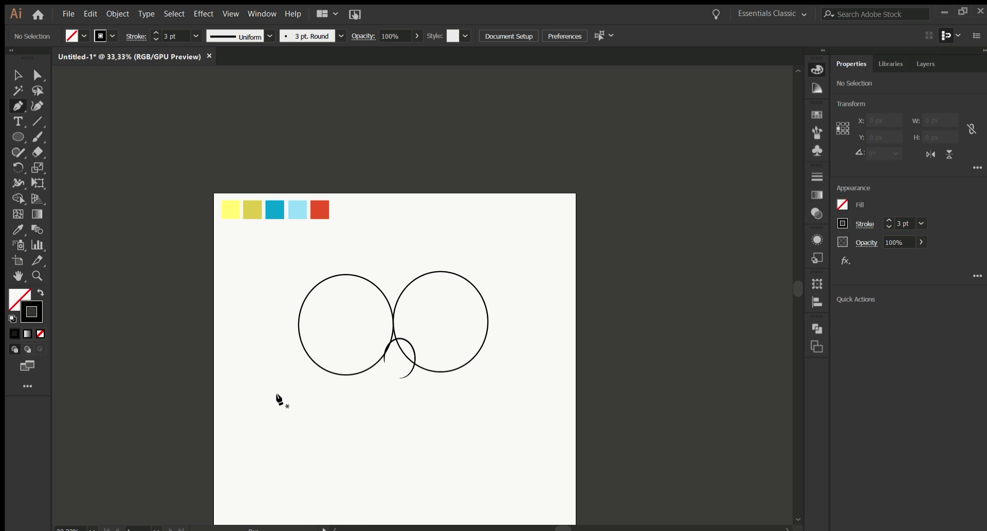
{"action": "left_click", "coordinate": [284, 398]}
{"action": "left_click_drag", "start_coordinate": [508, 396], "coordinate": [605, 321]}
{"action": "key", "text": "v"}
{"action": "key", "text": "Delete"}
{"action": "key", "text": "p"}
{"action": "left_click", "coordinate": [279, 382]}
{"action": "mouse_move", "coordinate": [397, 423]}
{"action": "left_mouse_down"}
{"action": "mouse_move", "coordinate": [480, 407]}
{"action": "mouse_move", "coordinate": [500, 420]}
{"action": "left_mouse_up"}
{"action": "left_click", "coordinate": [521, 382]}
{"action": "key", "text": "v"}
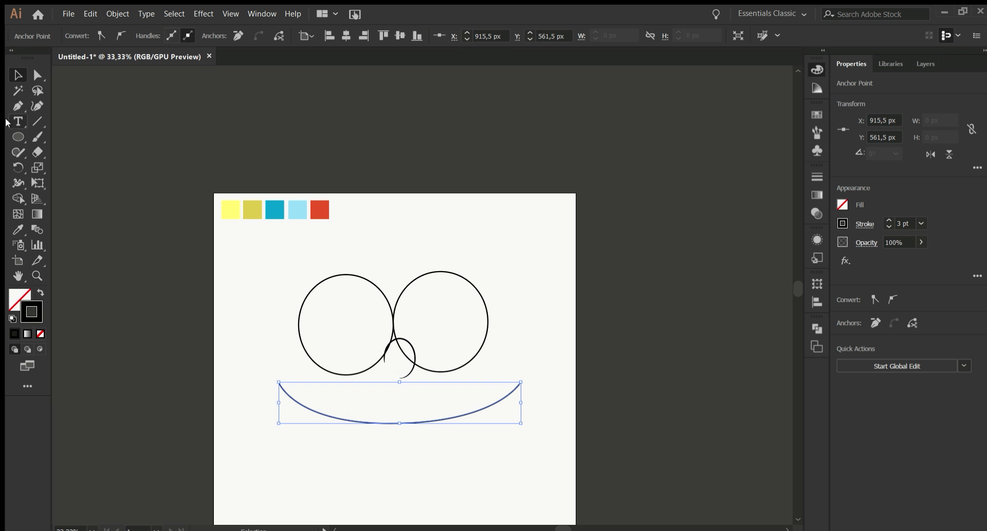
{"action": "scroll", "coordinate": [426, 459], "scroll_direction": "up", "scroll_amount": 2}
Draw a tooth rectangle, duplicate it right, group them and centre the pair under the smile
{"action": "key", "text": "m"}
{"action": "left_click_drag", "start_coordinate": [307, 370], "coordinate": [347, 432]}
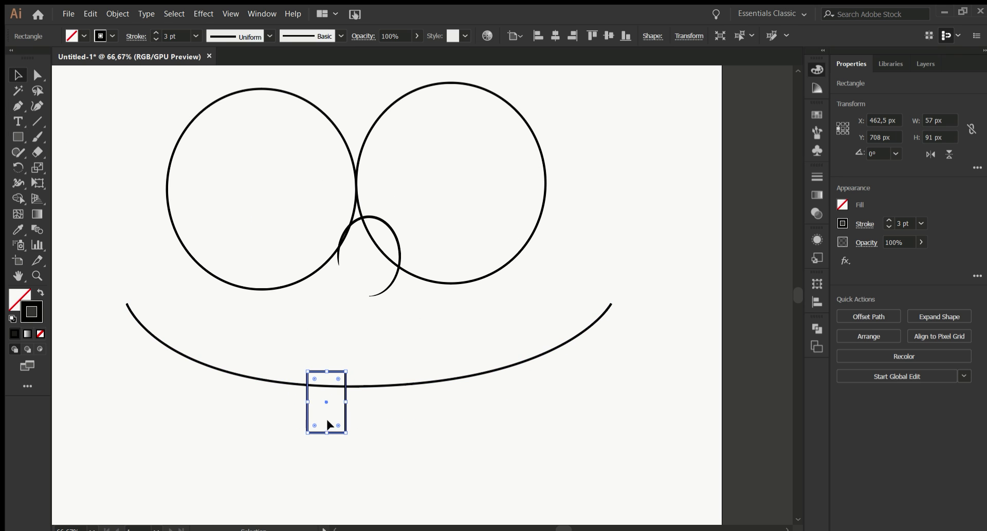
{"action": "left_click_drag", "start_coordinate": [378, 409], "coordinate": [443, 409]}
{"action": "key", "text": "ctrl+g"}
{"action": "left_click", "coordinate": [444, 378], "text": "shift"}
{"action": "left_click", "coordinate": [556, 35]}
Trim away both teeth's parts above the smile with Shape Builder
{"action": "key", "text": "shift+m"}
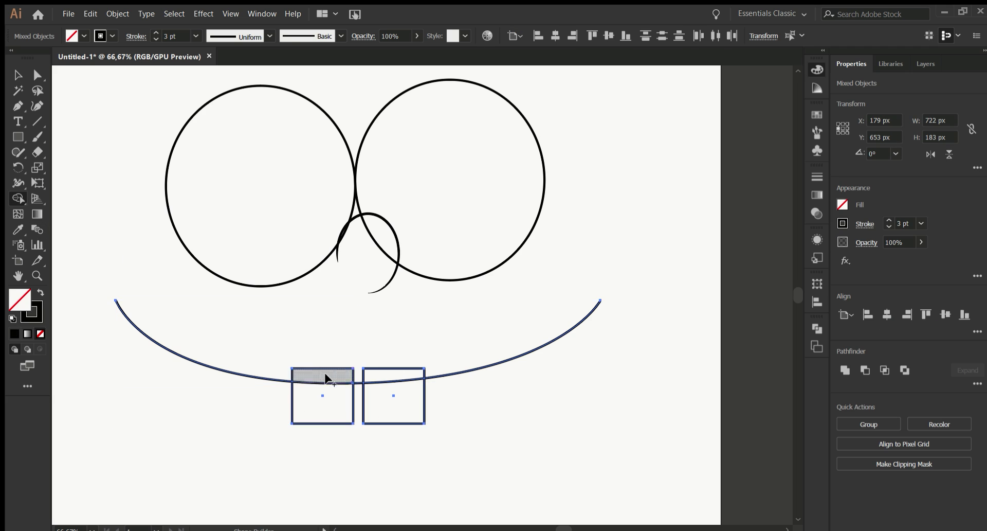
{"action": "left_click", "coordinate": [327, 379], "text": "alt"}
{"action": "left_click", "coordinate": [393, 375], "text": "alt"}
{"action": "key", "text": "ctrl+0"}
Draw a flat left cheek oval, delete its bottom segment and taper both ends
{"action": "key", "text": "v"}
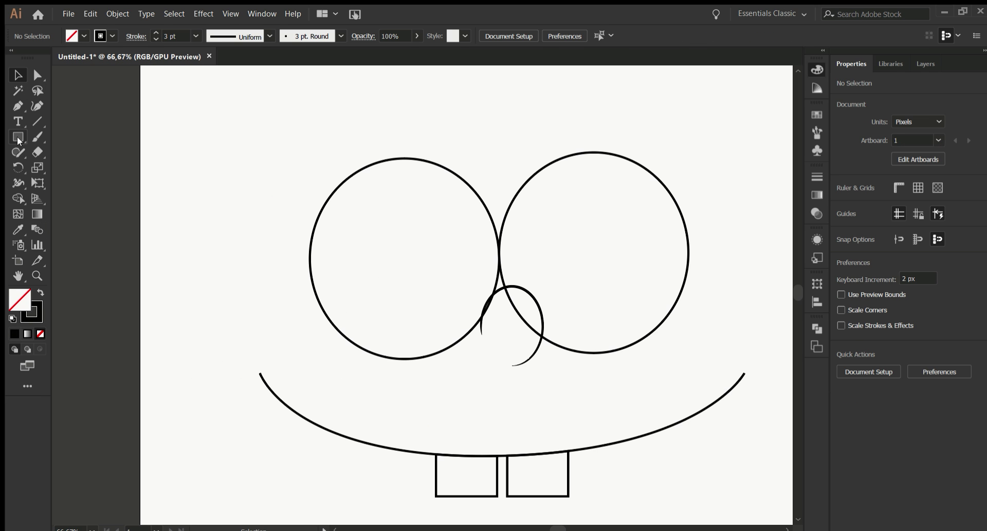
{"action": "left_click_drag", "start_coordinate": [221, 353], "coordinate": [316, 389]}
{"action": "scroll", "coordinate": [243, 370], "scroll_direction": "up", "scroll_amount": 3}
{"action": "key", "text": "p"}
{"action": "key", "text": "Delete"}
{"action": "left_click_drag", "start_coordinate": [245, 420], "coordinate": [178, 393]}
{"action": "left_click_drag", "start_coordinate": [247, 417], "coordinate": [194, 396]}
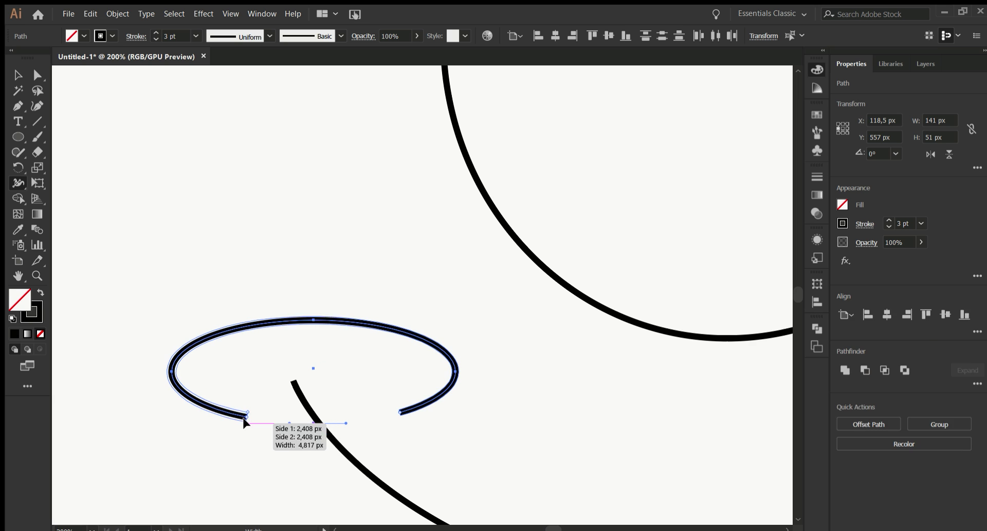
{"action": "left_click_drag", "start_coordinate": [400, 412], "coordinate": [447, 393]}
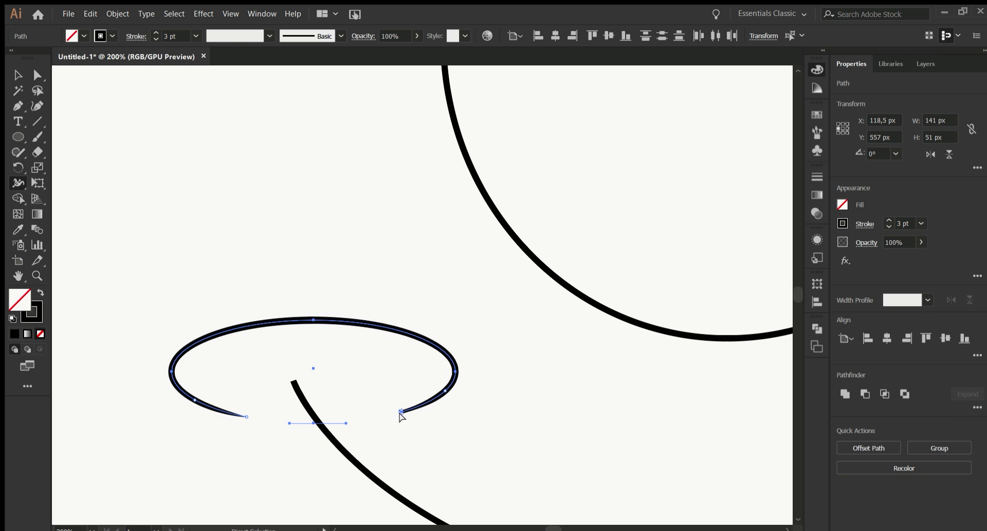
Draw a short dimple curve under the left cheek and taper it into a crescent
{"action": "scroll", "coordinate": [327, 412], "scroll_direction": "up", "scroll_amount": 2}
{"action": "key", "text": "p"}
{"action": "left_click", "coordinate": [234, 373]}
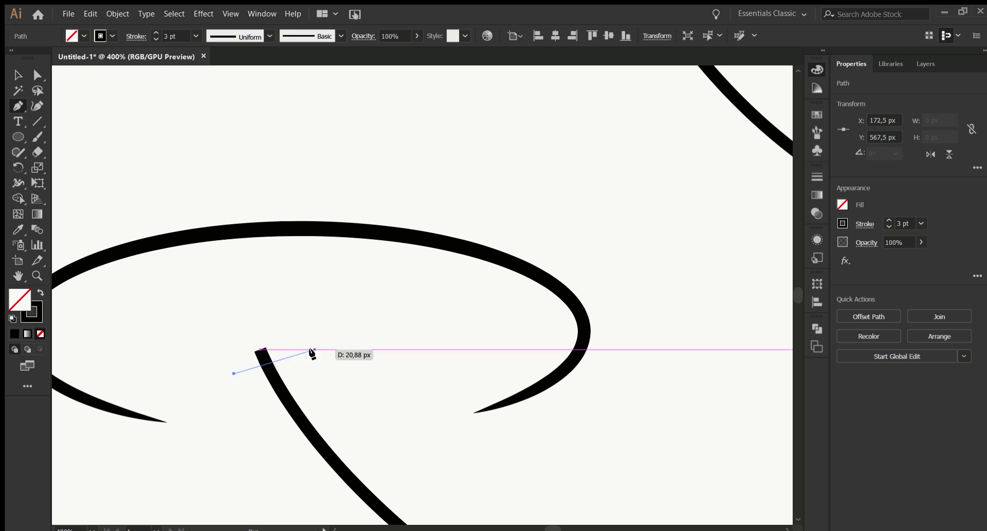
{"action": "left_click_drag", "start_coordinate": [311, 350], "coordinate": [379, 379]}
{"action": "left_click_drag", "start_coordinate": [253, 354], "coordinate": [222, 374]}
{"action": "left_click_drag", "start_coordinate": [312, 351], "coordinate": [311, 352]}
{"action": "key", "text": "v"}
Copy the left cheek arc and dimple to the smile's right end
{"action": "scroll", "coordinate": [254, 161], "scroll_direction": "down", "scroll_amount": 3}
{"action": "scroll", "coordinate": [254, 161], "scroll_direction": "down", "scroll_amount": 3}
{"action": "scroll", "coordinate": [221, 288], "scroll_direction": "up", "scroll_amount": 5}
{"action": "mouse_move", "coordinate": [160, 272]}
{"action": "left_mouse_down"}
{"action": "mouse_move", "coordinate": [265, 290]}
{"action": "mouse_move", "coordinate": [628, 282]}
{"action": "mouse_move", "coordinate": [483, 278]}
{"action": "mouse_move", "coordinate": [584, 282]}
{"action": "left_mouse_up"}
{"action": "scroll", "coordinate": [274, 286], "scroll_direction": "down", "scroll_amount": 5}
{"action": "scroll", "coordinate": [628, 282], "scroll_direction": "up", "scroll_amount": 5}
{"action": "scroll", "coordinate": [584, 283], "scroll_direction": "down", "scroll_amount": 5}
{"action": "mouse_move", "coordinate": [264, 291]}
{"action": "left_mouse_down"}
{"action": "mouse_move", "coordinate": [607, 302]}
{"action": "mouse_move", "coordinate": [546, 304]}
{"action": "left_mouse_up"}
{"action": "left_click_drag", "start_coordinate": [603, 288], "coordinate": [604, 289]}
{"action": "scroll", "coordinate": [604, 288], "scroll_direction": "down", "scroll_amount": 3}
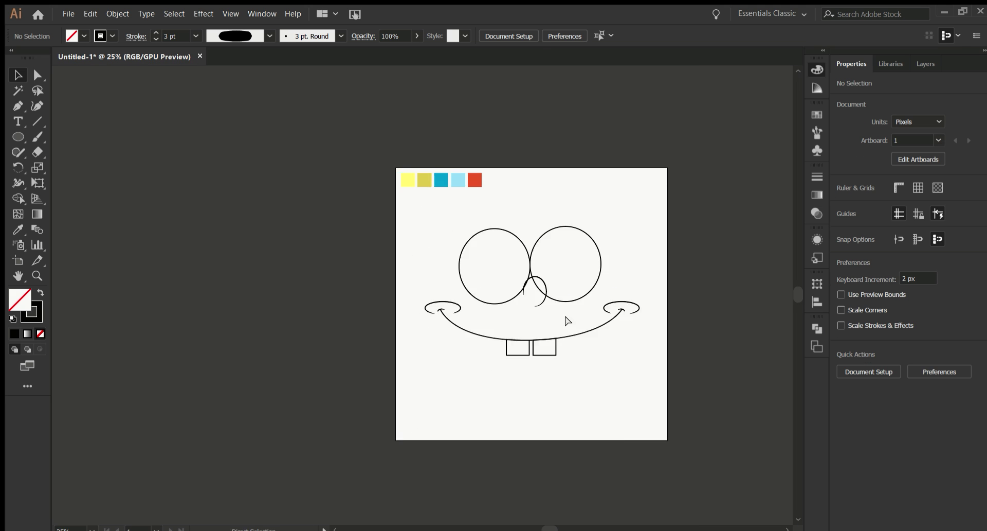
{"action": "scroll", "coordinate": [565, 309], "scroll_direction": "up", "scroll_amount": 3}
{"action": "left_click", "coordinate": [346, 311]}
{"action": "left_click", "coordinate": [773, 310], "text": "shift"}
Drag the teeth's bottom anchors downward to make both teeth taller
{"action": "left_click", "coordinate": [554, 295]}
{"action": "scroll", "coordinate": [667, 322], "scroll_direction": "right", "scroll_amount": 3}
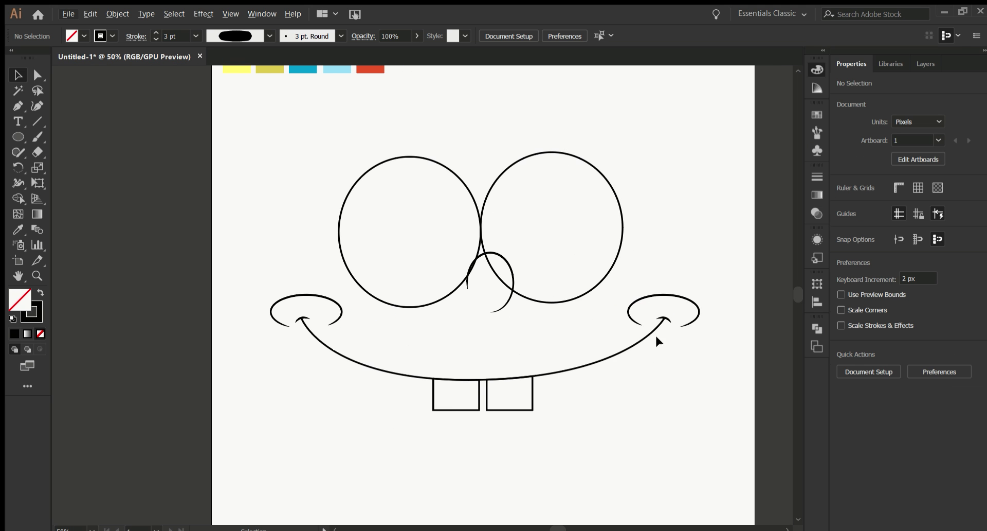
{"action": "left_click", "coordinate": [472, 403]}
{"action": "left_click", "coordinate": [532, 391]}
{"action": "scroll", "coordinate": [533, 390], "scroll_direction": "up", "scroll_amount": 4}
{"action": "scroll", "coordinate": [617, 429], "scroll_direction": "down", "scroll_amount": 6}
{"action": "scroll", "coordinate": [501, 432], "scroll_direction": "up", "scroll_amount": 3}
{"action": "scroll", "coordinate": [322, 435], "scroll_direction": "up", "scroll_amount": 1}
{"action": "key", "text": "a"}
{"action": "left_click", "coordinate": [337, 419]}
{"action": "left_click", "coordinate": [444, 420], "text": "shift"}
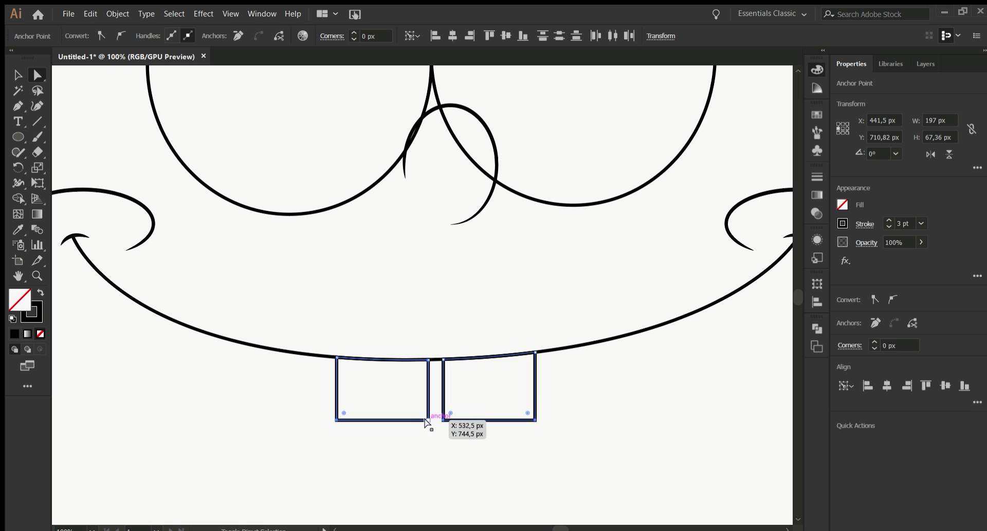
{"action": "left_click_drag", "start_coordinate": [425, 420], "coordinate": [425, 441]}
{"action": "scroll", "coordinate": [425, 440], "scroll_direction": "down", "scroll_amount": 4}
{"action": "key", "text": "v"}
{"action": "left_click", "coordinate": [585, 458]}
{"action": "left_click_drag", "start_coordinate": [310, 384], "coordinate": [535, 444]}
Draw a two-arc chin line below the teeth with the Pen tool
{"action": "key", "text": "p"}
{"action": "left_click", "coordinate": [389, 452]}
{"action": "scroll", "coordinate": [472, 449], "scroll_direction": "up", "scroll_amount": 2}
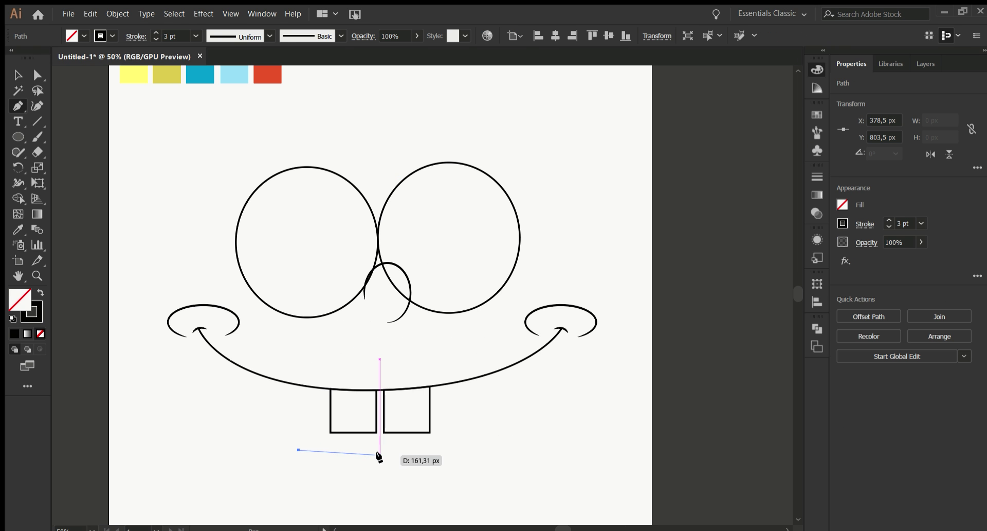
{"action": "left_click_drag", "start_coordinate": [421, 431], "coordinate": [423, 430]}
{"action": "scroll", "coordinate": [393, 465], "scroll_direction": "up", "scroll_amount": 3}
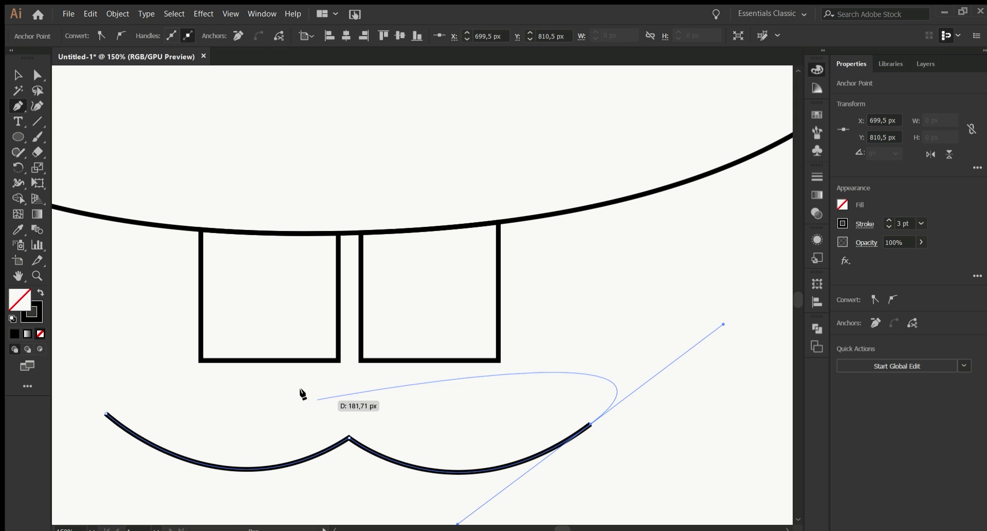
{"action": "key", "text": "a"}
Convert the chin line's middle point and scale the chin line narrower
{"action": "left_click", "coordinate": [346, 438]}
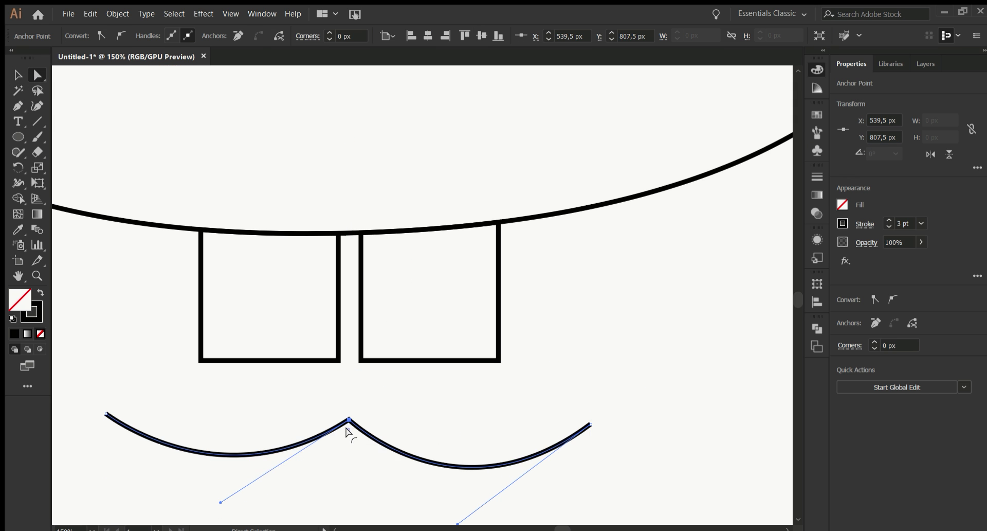
{"action": "scroll", "coordinate": [419, 430], "scroll_direction": "down", "scroll_amount": 3}
{"action": "scroll", "coordinate": [467, 430], "scroll_direction": "up", "scroll_amount": 2}
{"action": "scroll", "coordinate": [467, 429], "scroll_direction": "down", "scroll_amount": 2}
{"action": "left_click", "coordinate": [17, 77]}
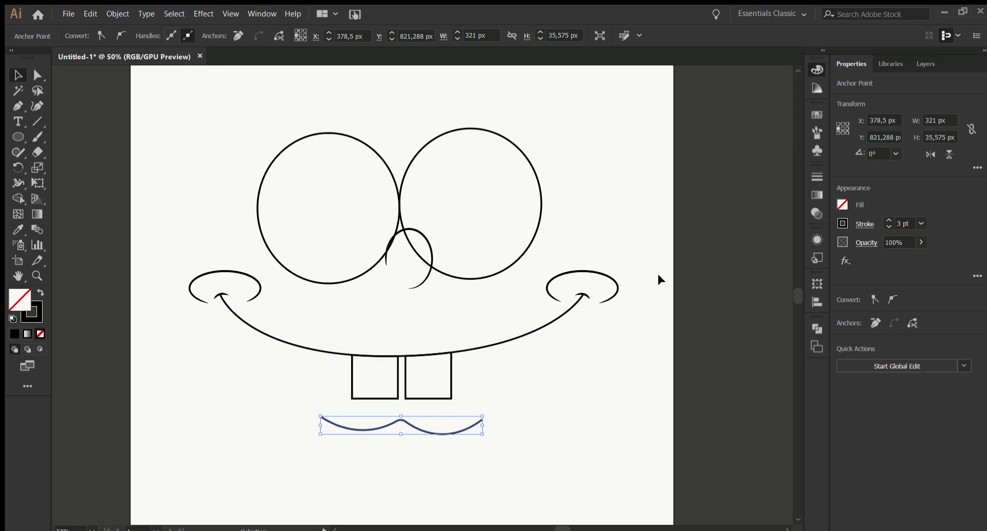
{"action": "scroll", "coordinate": [317, 430], "scroll_direction": "up", "scroll_amount": 3}
{"action": "scroll", "coordinate": [316, 430], "scroll_direction": "down", "scroll_amount": 2}
{"action": "scroll", "coordinate": [703, 343], "scroll_direction": "down", "scroll_amount": 1}
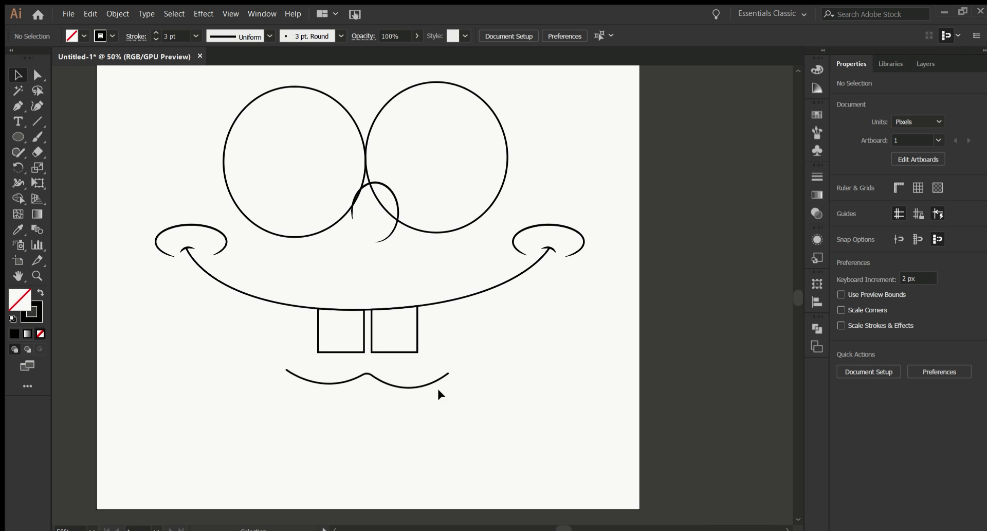
{"action": "left_click_drag", "start_coordinate": [448, 378], "coordinate": [427, 383]}
{"action": "left_click", "coordinate": [489, 410]}
{"action": "scroll", "coordinate": [488, 411], "scroll_direction": "down", "scroll_amount": 2}
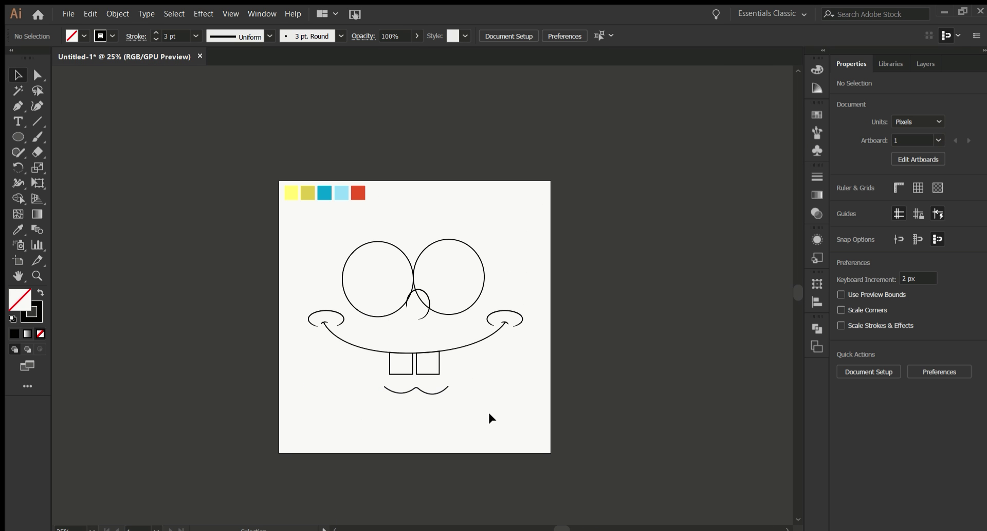
{"action": "scroll", "coordinate": [391, 267], "scroll_direction": "up", "scroll_amount": 2}
Copy the inner circle into the right eye and add a smaller pupil circle in the left eye
{"action": "key", "text": "l"}
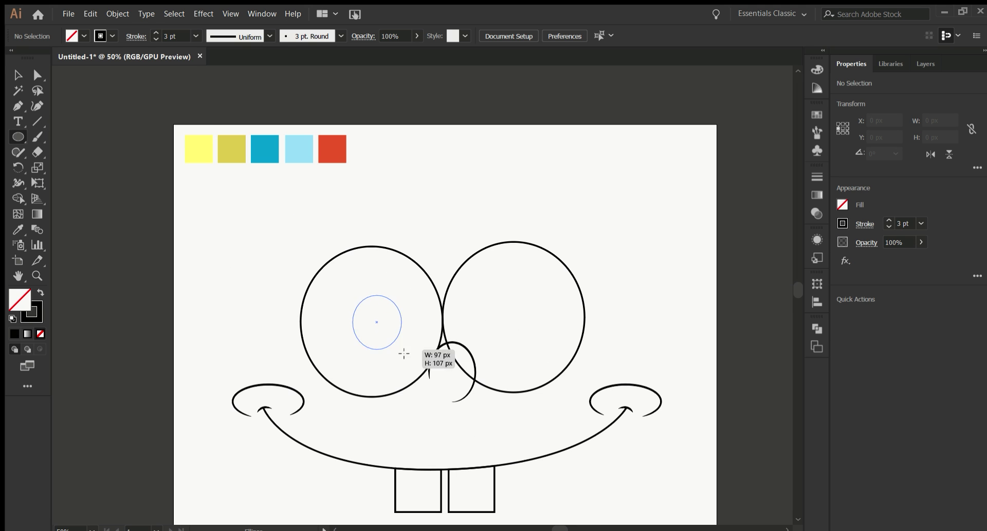
{"action": "key", "text": "v"}
{"action": "left_click_drag", "start_coordinate": [406, 309], "coordinate": [514, 308]}
{"action": "left_click", "coordinate": [391, 311]}
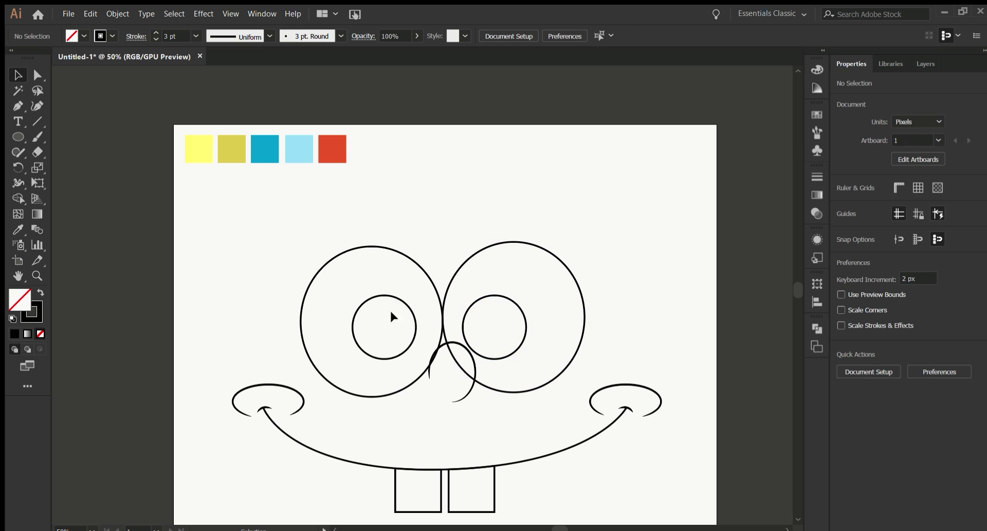
{"action": "left_click_drag", "start_coordinate": [417, 295], "coordinate": [399, 318]}
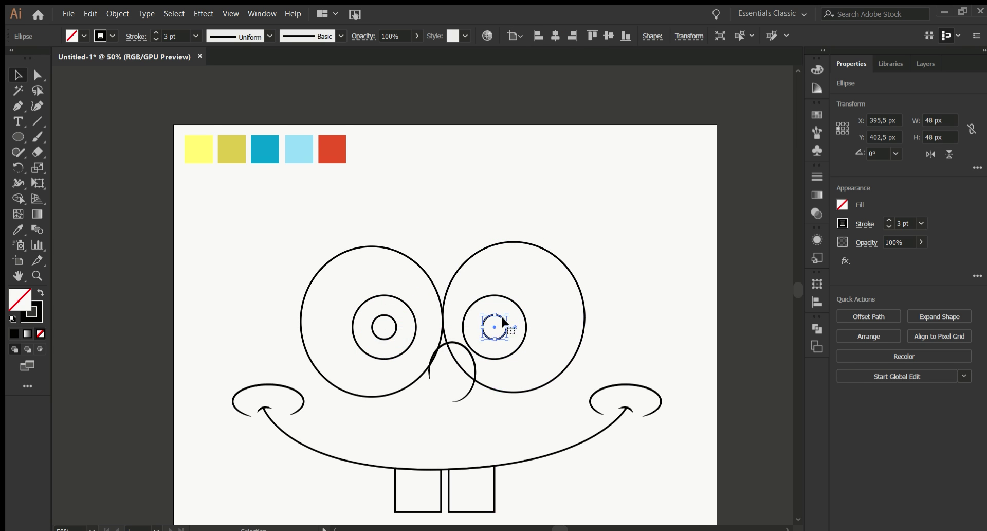
{"action": "left_click", "coordinate": [481, 191]}
{"action": "scroll", "coordinate": [480, 191], "scroll_direction": "up", "scroll_amount": 2}
Draw three short eyelash lines above the left eye
{"action": "key", "text": "ctrl+plus"}
{"action": "key", "text": "p"}
{"action": "left_click", "coordinate": [329, 306]}
{"action": "left_click", "coordinate": [317, 267]}
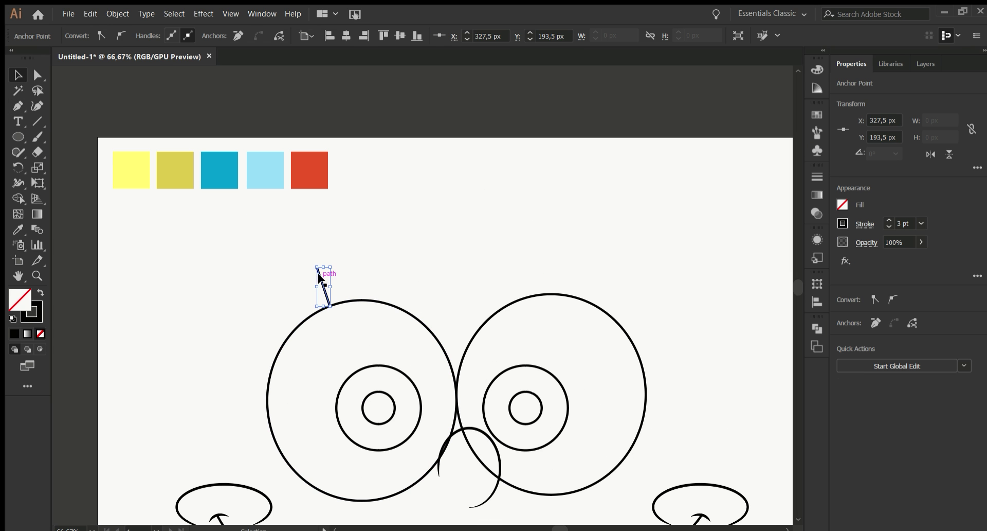
{"action": "mouse_move", "coordinate": [330, 279]}
{"action": "left_mouse_down"}
{"action": "mouse_move", "coordinate": [357, 274]}
{"action": "mouse_move", "coordinate": [370, 286]}
{"action": "mouse_move", "coordinate": [433, 273]}
{"action": "mouse_move", "coordinate": [332, 267]}
{"action": "mouse_move", "coordinate": [350, 267]}
{"action": "left_mouse_up"}
{"action": "left_click", "coordinate": [367, 260]}
{"action": "key", "text": "ctrl+plus"}
{"action": "key", "text": "ctrl+plus"}
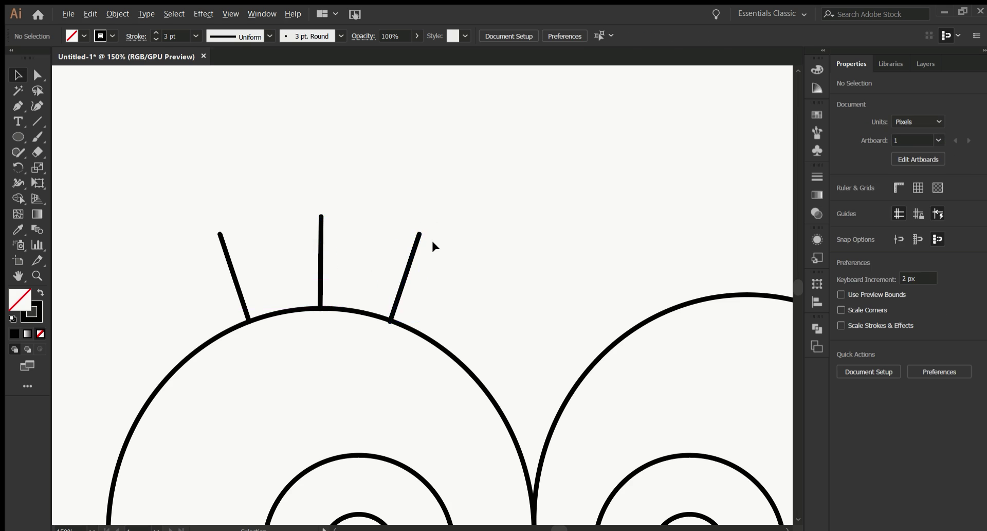
{"action": "key", "text": "ctrl+minus"}
{"action": "key", "text": "ctrl+minus"}
Alt-drag a copy of the three eyelashes onto the right eye
{"action": "left_click_drag", "start_coordinate": [570, 248], "coordinate": [580, 246]}
{"action": "key", "text": "ctrl+plus"}
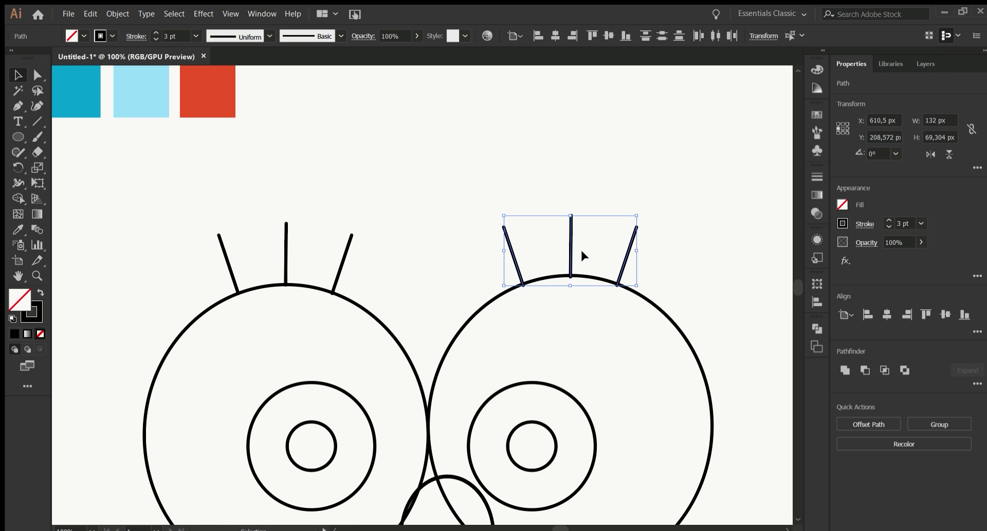
{"action": "left_click", "coordinate": [594, 290]}
{"action": "key", "text": "ctrl+minus"}
{"action": "scroll", "coordinate": [593, 293], "scroll_direction": "down", "scroll_amount": 4}
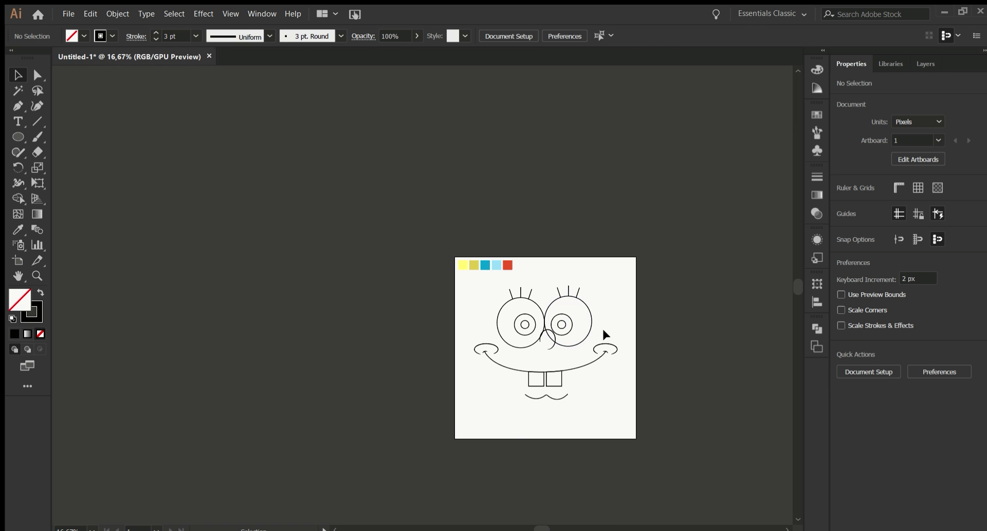
{"action": "scroll", "coordinate": [603, 327], "scroll_direction": "up", "scroll_amount": 3}
{"action": "scroll", "coordinate": [521, 320], "scroll_direction": "down", "scroll_amount": 1}
Draw oval spots with the Ellipse tool near the top-right, bottom-left and bottom-right of the face
{"action": "left_click", "coordinate": [14, 136]}
{"action": "left_click_drag", "start_coordinate": [561, 175], "coordinate": [592, 205]}
{"action": "left_click_drag", "start_coordinate": [298, 455], "coordinate": [330, 498]}
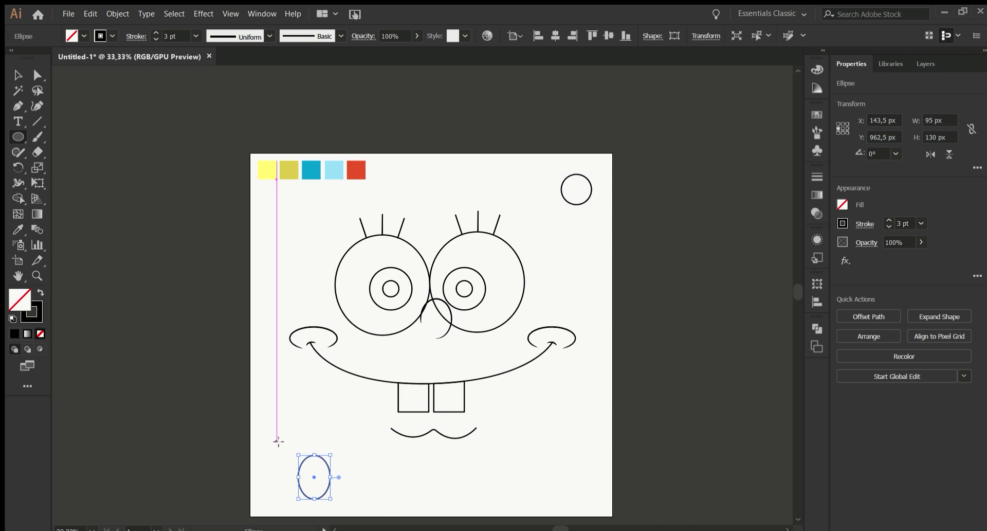
{"action": "left_click_drag", "start_coordinate": [294, 466], "coordinate": [292, 463]}
{"action": "mouse_move", "coordinate": [561, 418]}
{"action": "left_mouse_down"}
{"action": "mouse_move", "coordinate": [587, 464]}
{"action": "mouse_move", "coordinate": [557, 499]}
{"action": "left_mouse_up"}
Tilt a spot ellipse and stretch the yellow square over the whole 1080 × 1080 px artboard
{"action": "left_click", "coordinate": [18, 75]}
{"action": "left_click", "coordinate": [321, 460]}
{"action": "left_click_drag", "start_coordinate": [326, 468], "coordinate": [297, 436]}
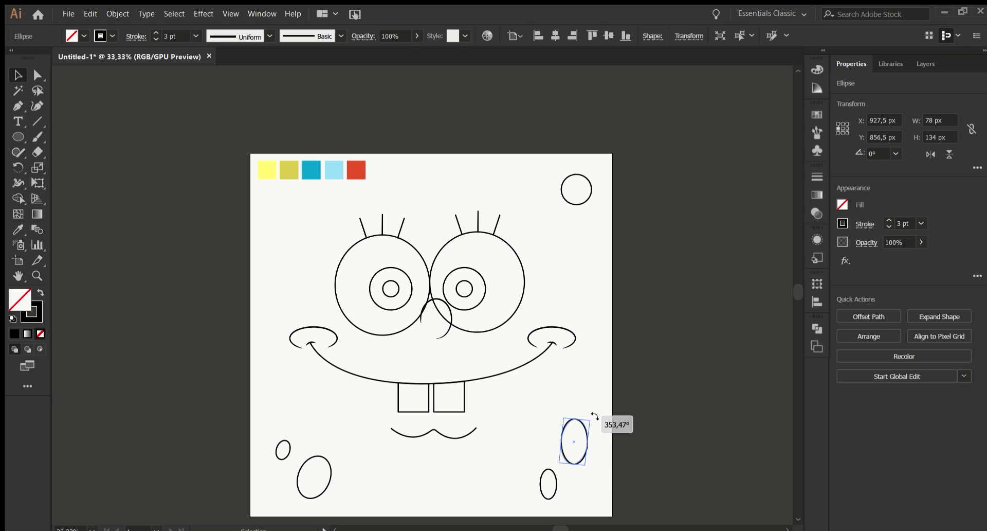
{"action": "key", "text": "l"}
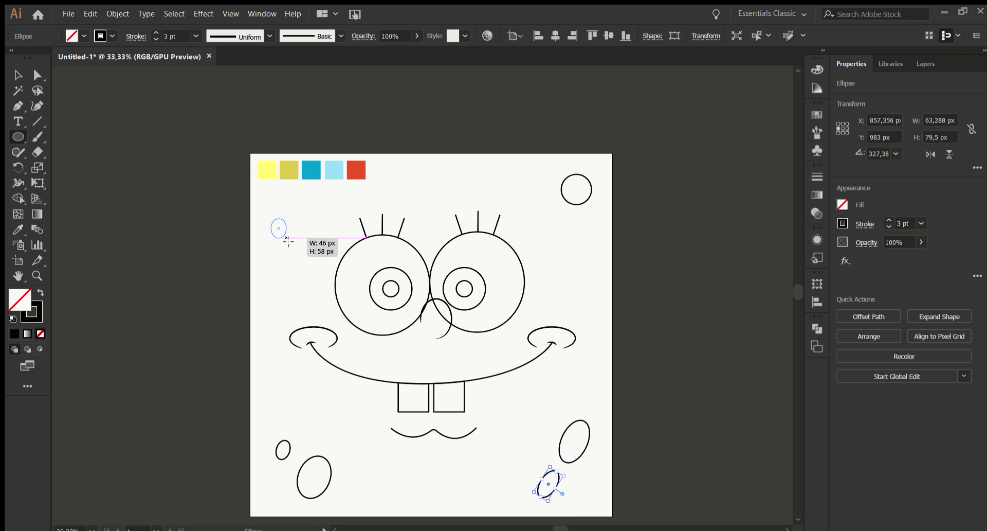
{"action": "left_click", "coordinate": [507, 271]}
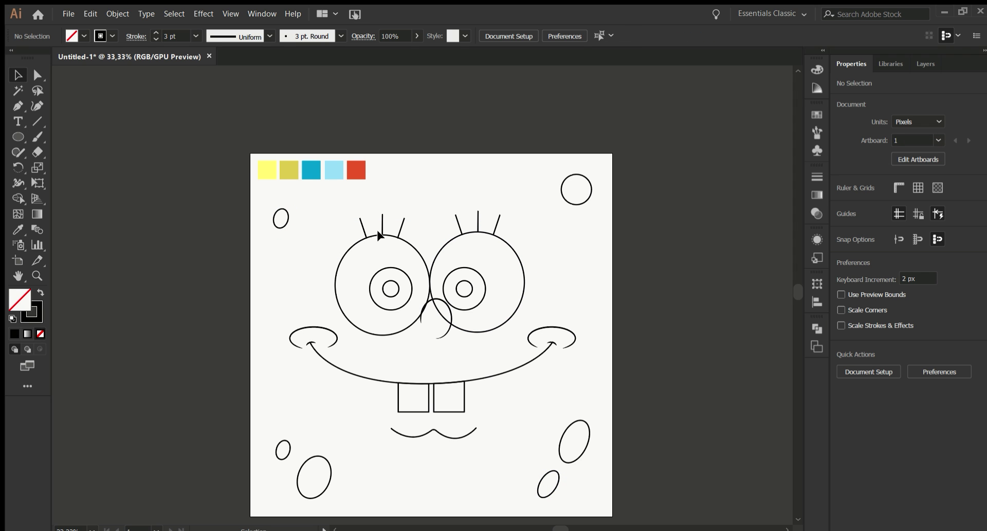
{"action": "left_click_drag", "start_coordinate": [256, 156], "coordinate": [612, 515]}
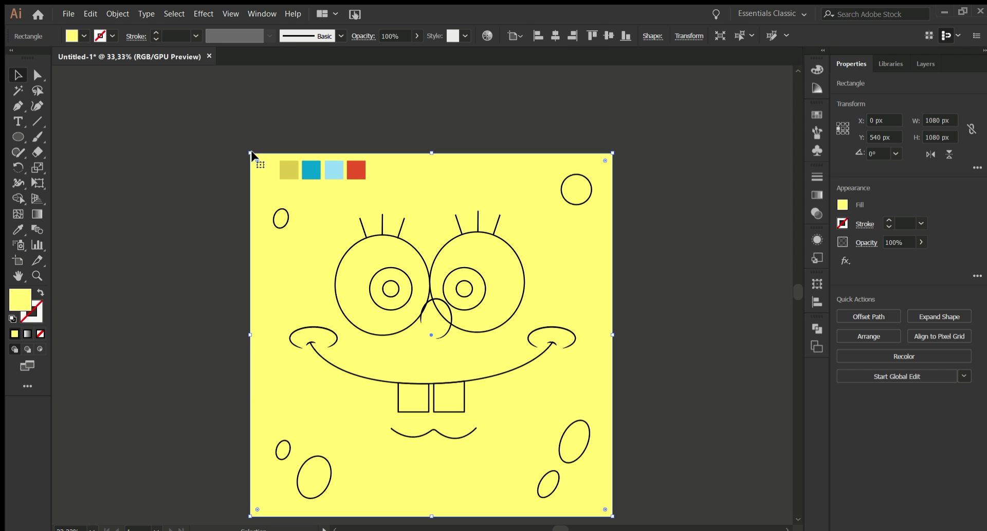
Fill both outer eye circles with white
{"action": "left_click", "coordinate": [282, 253]}
{"action": "left_click", "coordinate": [409, 247], "text": "shift"}
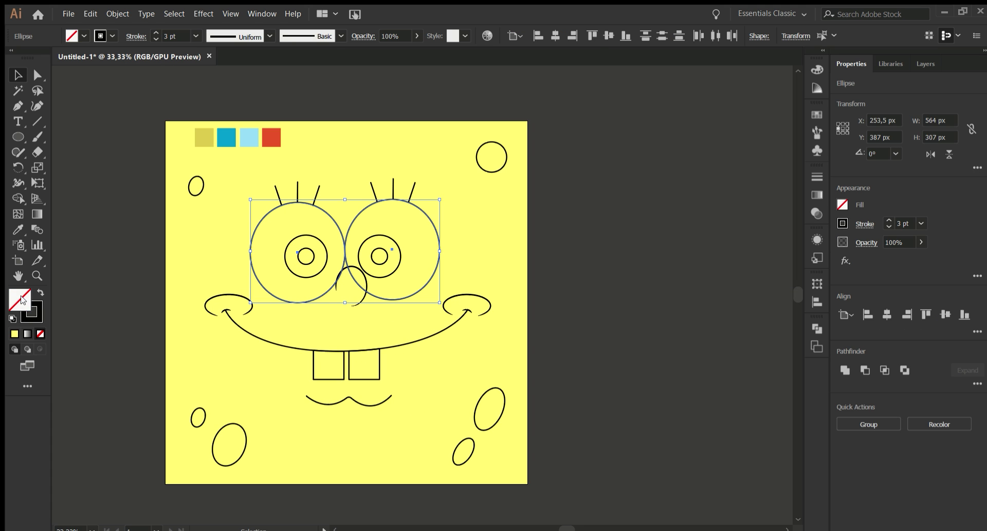
{"action": "key", "text": "d"}
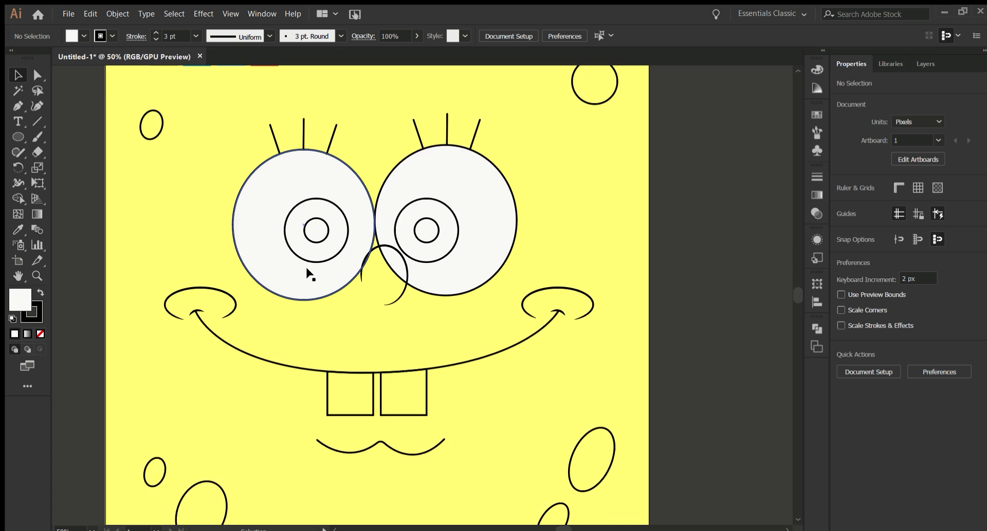
Give both eyes' eyelashes a thick 16 pt stroke
{"action": "left_click", "coordinate": [287, 178]}
{"action": "left_click", "coordinate": [401, 176], "text": "shift"}
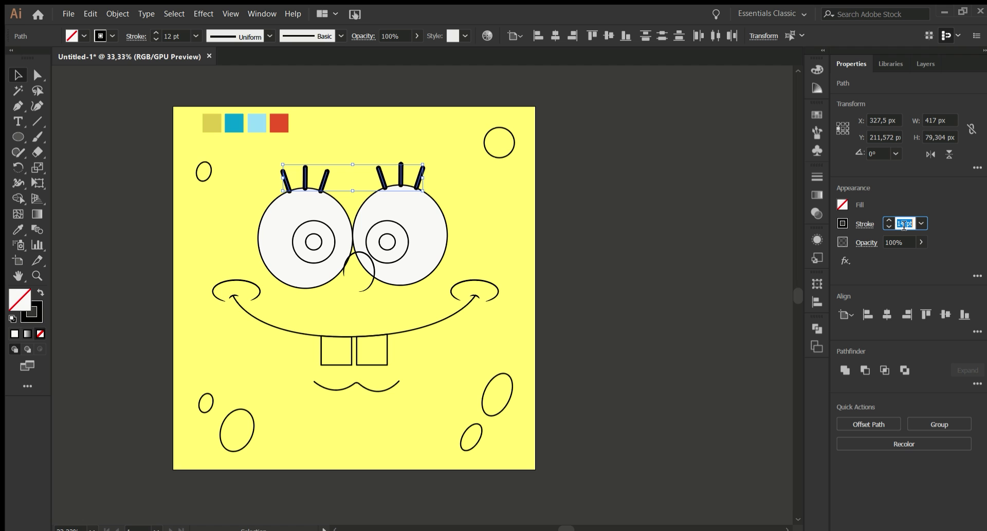
{"action": "left_click", "coordinate": [642, 221]}
Fill both inner eye circles with the light-blue swatch colour for the irises
{"action": "left_click", "coordinate": [367, 227]}
{"action": "left_click", "coordinate": [441, 227], "text": "shift"}
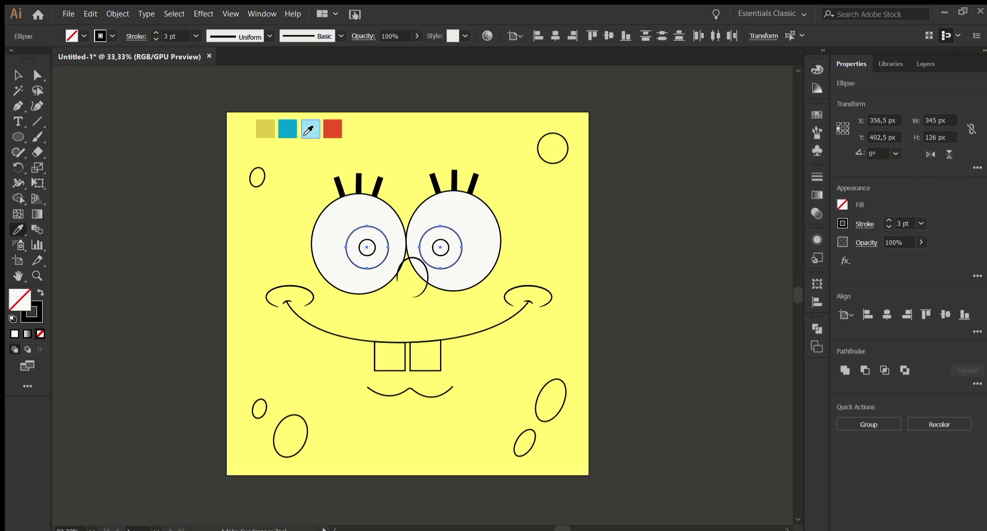
{"action": "left_click", "coordinate": [310, 130]}
{"action": "key", "text": "ctrl+equal"}
{"action": "key", "text": "ctrl+equal"}
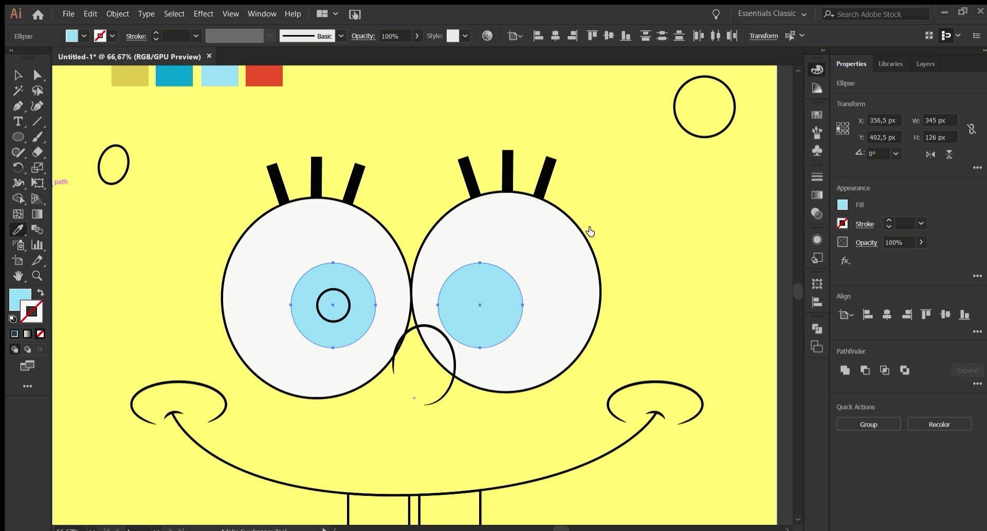
Give the irises a black outline
{"action": "left_click", "coordinate": [493, 272]}
{"action": "key", "text": "v"}
{"action": "key", "text": "ctrl+minus"}
{"action": "key", "text": "ctrl+minus"}
{"action": "left_click", "coordinate": [508, 267]}
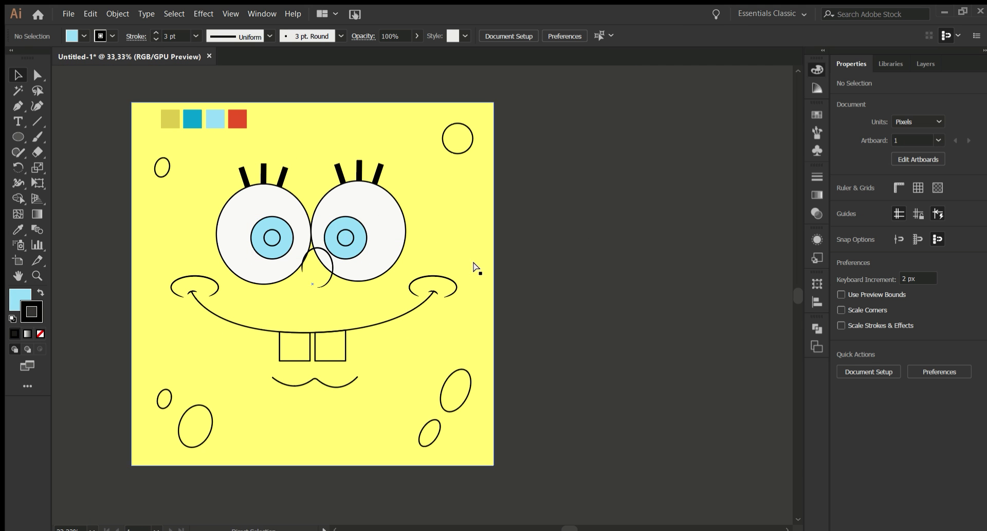
{"action": "scroll", "coordinate": [277, 227], "scroll_direction": "up", "scroll_amount": 4}
{"action": "scroll", "coordinate": [257, 288], "scroll_direction": "down", "scroll_amount": 4}
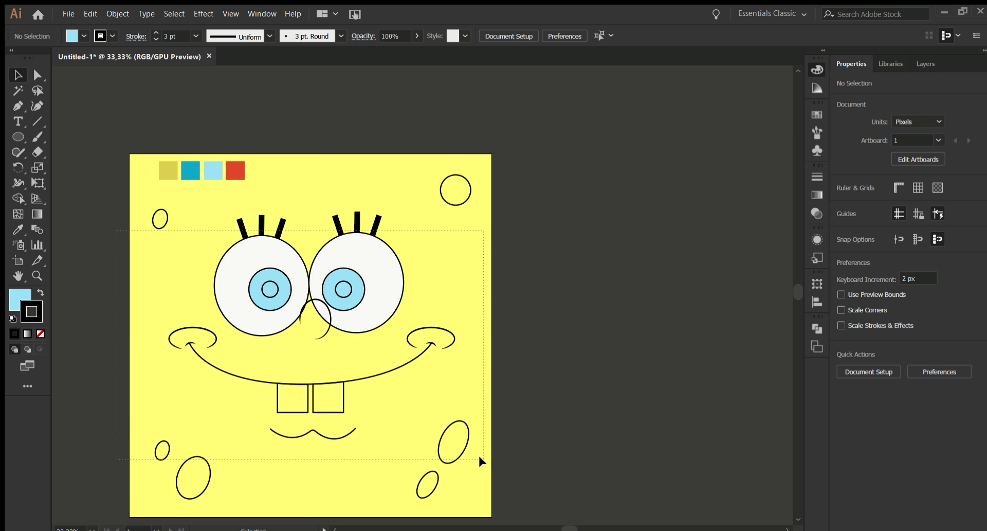
Set the face outlines to a 6 pt stroke, excluding the yellow background and spots
{"action": "left_click_drag", "start_coordinate": [117, 230], "coordinate": [480, 460]}
{"action": "left_click", "coordinate": [412, 402], "text": "shift"}
{"action": "left_click", "coordinate": [440, 432], "text": "shift"}
{"action": "left_click", "coordinate": [156, 450], "text": "shift"}
{"action": "left_click", "coordinate": [193, 457], "text": "shift"}
{"action": "left_click", "coordinate": [899, 224]}
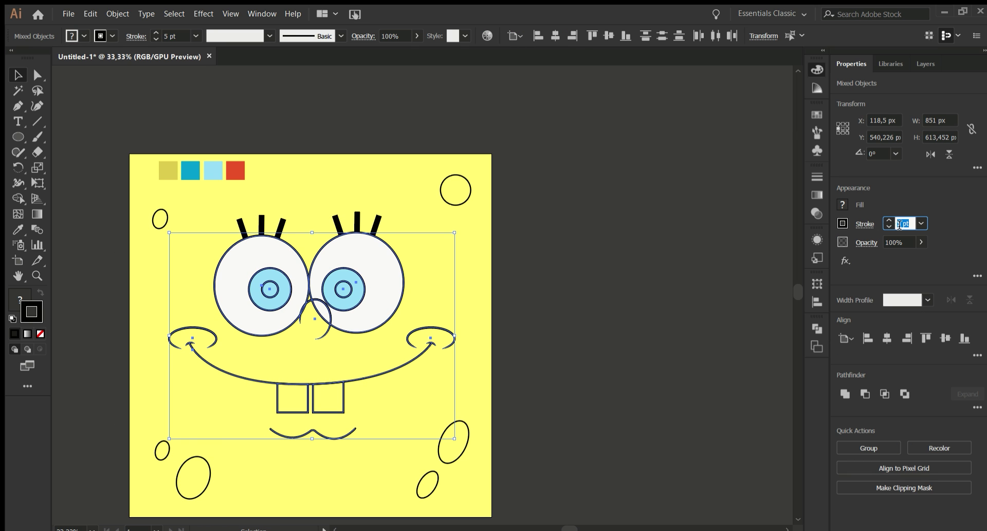
{"action": "type", "text": "6"}
{"action": "key", "text": "Return"}
{"action": "left_click", "coordinate": [525, 337]}
Give the pupils a 3 pt weight and make them solid black
{"action": "scroll", "coordinate": [525, 336], "scroll_direction": "down", "scroll_amount": 2}
{"action": "scroll", "coordinate": [447, 334], "scroll_direction": "up", "scroll_amount": 4}
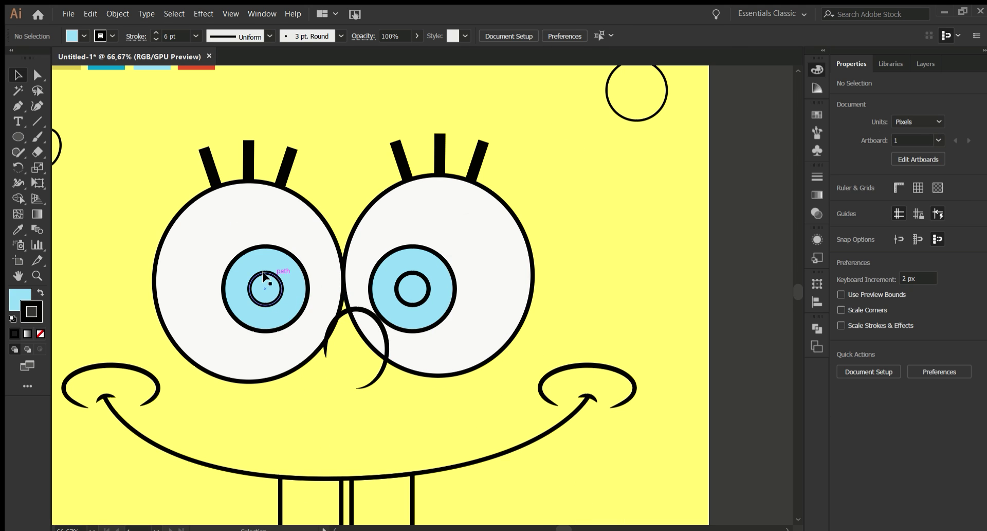
{"action": "left_click", "coordinate": [282, 287]}
{"action": "left_click", "coordinate": [429, 288], "text": "shift"}
{"action": "type", "text": "3"}
{"action": "key", "text": "Return"}
{"action": "scroll", "coordinate": [291, 285], "scroll_direction": "down", "scroll_amount": 2}
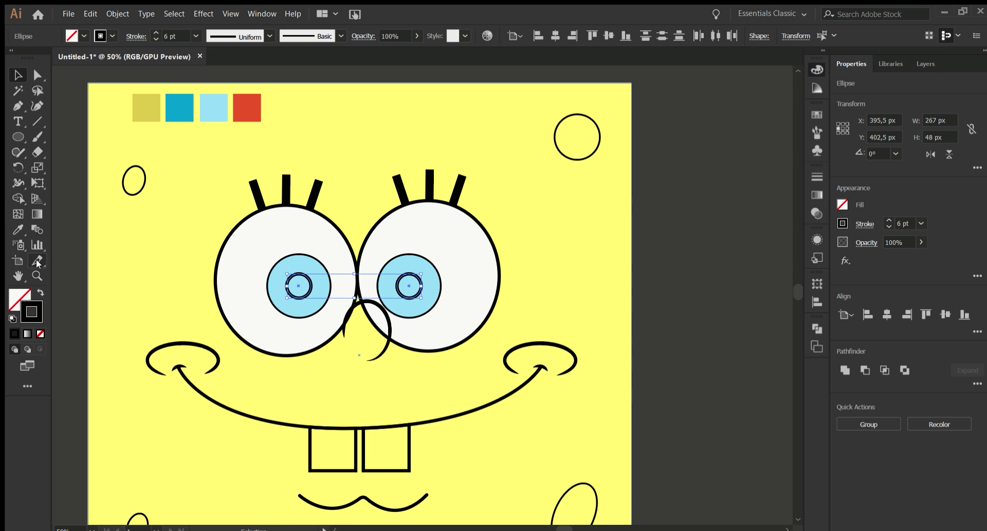
{"action": "key", "text": "shift+x"}
{"action": "left_click", "coordinate": [646, 276]}
Alt-drag a copy of the left iris down-right and delete the lower overlap with Shape Builder
{"action": "scroll", "coordinate": [320, 260], "scroll_direction": "up", "scroll_amount": 3}
{"action": "left_click", "coordinate": [307, 250]}
{"action": "left_click_drag", "start_coordinate": [307, 250], "coordinate": [320, 281]}
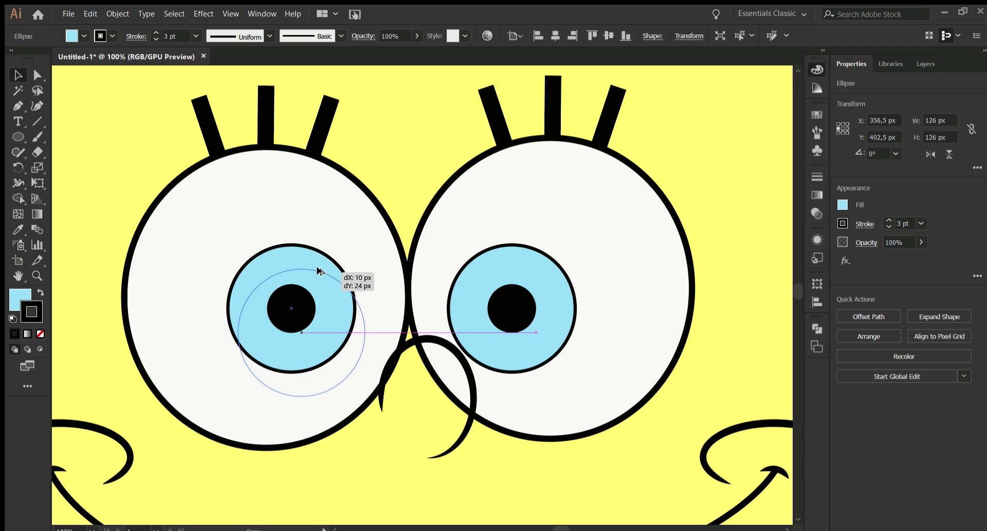
{"action": "left_click", "coordinate": [294, 245], "text": "shift"}
{"action": "left_click", "coordinate": [17, 199]}
{"action": "left_click", "coordinate": [352, 344], "text": "alt"}
{"action": "key", "text": "v"}
{"action": "key", "text": "ctrl+minus"}
Fill the iris shape with dark teal, then undo back to two overlapping ellipses
{"action": "key", "text": "i"}
{"action": "left_click", "coordinate": [107, 116]}
{"action": "key", "text": "a"}
{"action": "scroll", "coordinate": [303, 364], "scroll_direction": "down", "scroll_amount": 2}
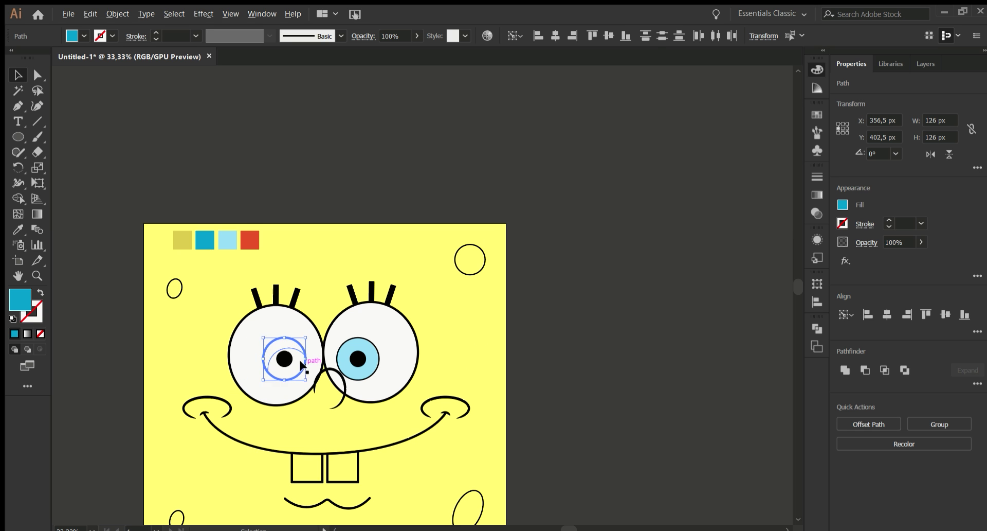
{"action": "left_click", "coordinate": [543, 339]}
{"action": "key", "text": "ctrl+z"}
{"action": "key", "text": "ctrl+z"}
{"action": "key", "text": "ctrl+z"}
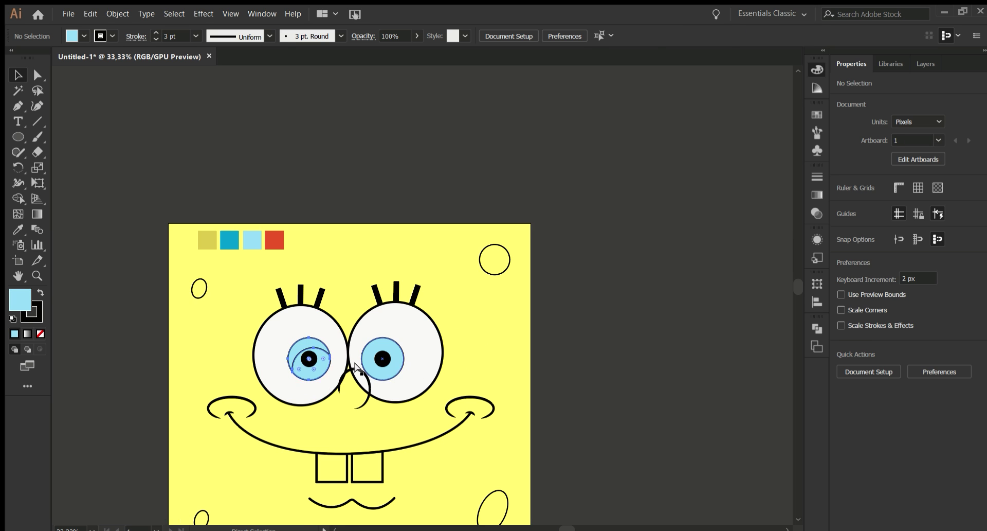
{"action": "key", "text": "ctrl+plus"}
{"action": "key", "text": "ctrl+plus"}
{"action": "key", "text": "ctrl+plus"}
Use Shape Builder on both ellipses to delete the crescent hanging below the iris
{"action": "left_click", "coordinate": [392, 336]}
{"action": "left_click", "coordinate": [316, 254], "text": "shift"}
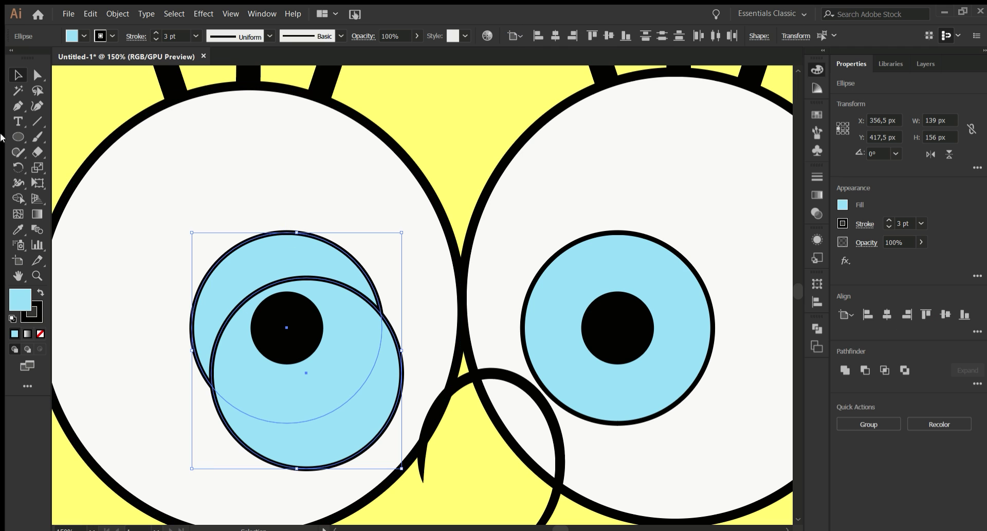
{"action": "left_click", "coordinate": [17, 198]}
{"action": "left_click", "coordinate": [285, 263]}
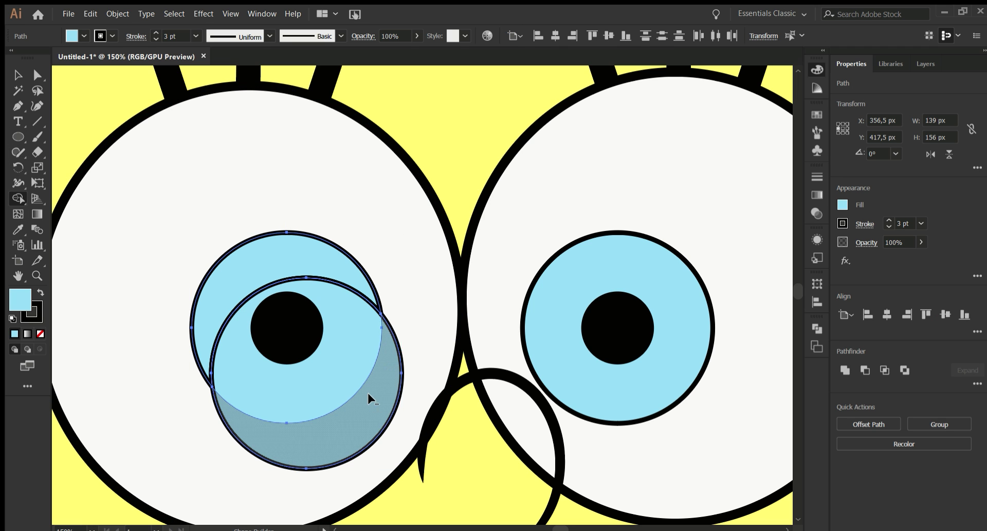
{"action": "left_click", "coordinate": [370, 399], "text": "alt"}
{"action": "key", "text": "v"}
Eyedrop the teal swatch onto the shading crescent along the iris top
{"action": "left_click_drag", "start_coordinate": [252, 258], "coordinate": [353, 320]}
{"action": "key", "text": "ctrl+z"}
{"action": "key", "text": "ctrl+minus"}
{"action": "key", "text": "ctrl+minus"}
{"action": "key", "text": "ctrl+minus"}
{"action": "scroll", "coordinate": [227, 126], "scroll_direction": "up", "scroll_amount": 3}
{"action": "key", "text": "i"}
{"action": "left_click", "coordinate": [129, 123]}
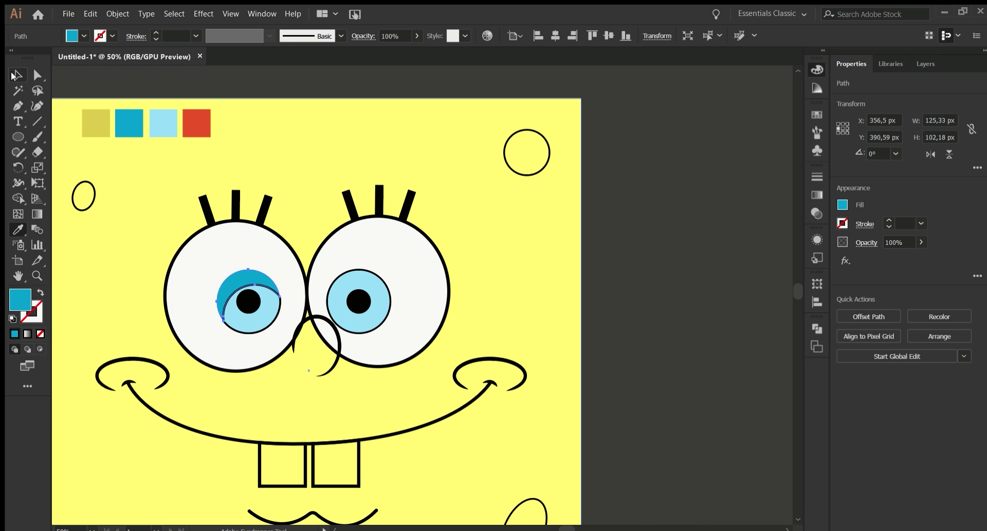
Give the teal crescent a thin black outline and reselect it
{"action": "left_click", "coordinate": [889, 219]}
{"action": "key", "text": "v"}
{"action": "left_click", "coordinate": [597, 289]}
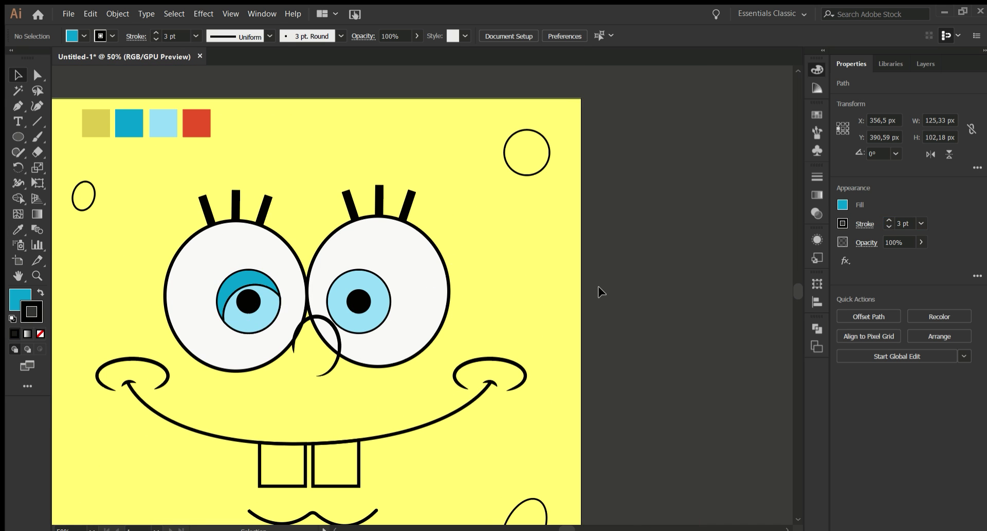
{"action": "key", "text": "ctrl+plus"}
{"action": "key", "text": "ctrl+plus"}
{"action": "key", "text": "ctrl+plus"}
{"action": "left_click", "coordinate": [286, 288]}
{"action": "key", "text": "ctrl+minus"}
{"action": "key", "text": "ctrl+minus"}
{"action": "key", "text": "ctrl+minus"}
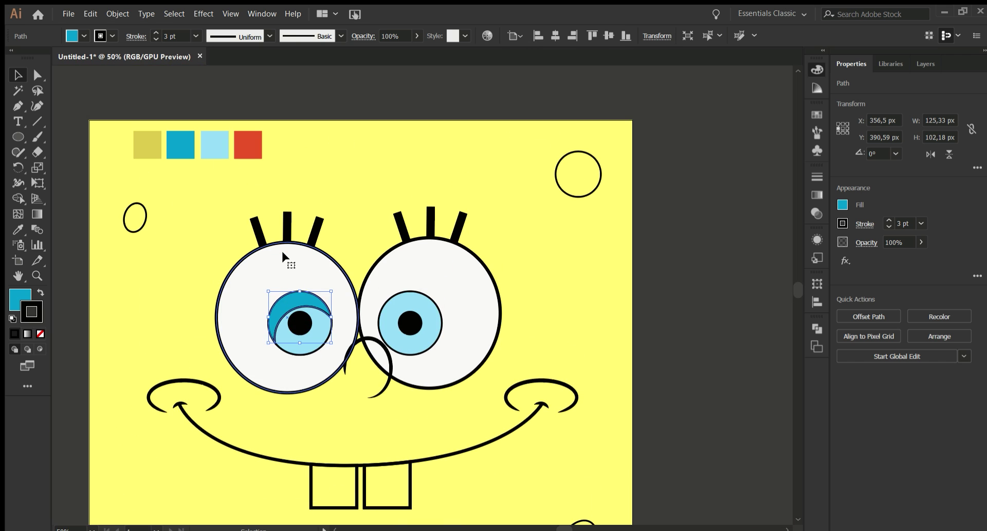
Try moving the crescent and removing its outline, undoing both changes
{"action": "left_click_drag", "start_coordinate": [303, 298], "coordinate": [371, 331]}
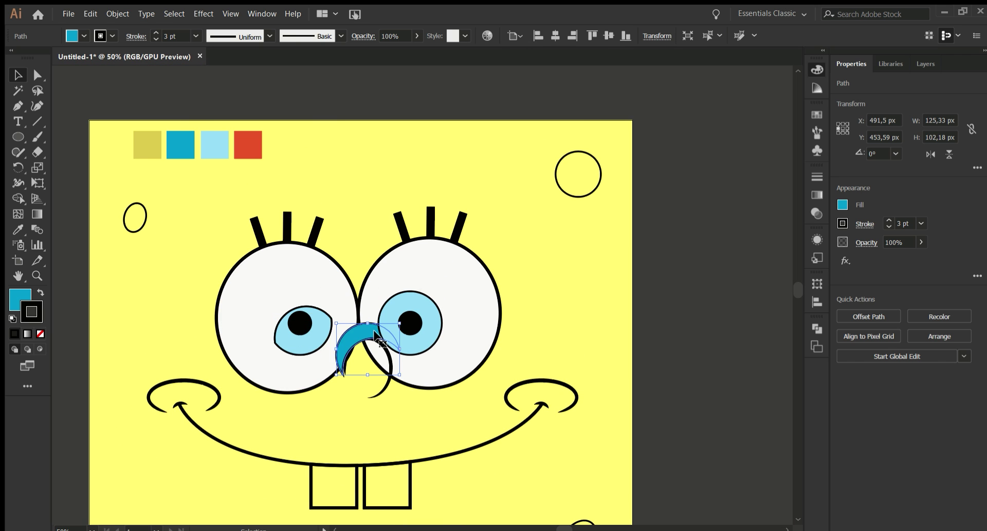
{"action": "key", "text": "ctrl+z"}
{"action": "key", "text": "ctrl+plus"}
{"action": "key", "text": "ctrl+plus"}
{"action": "key", "text": "ctrl+plus"}
{"action": "left_click", "coordinate": [38, 333]}
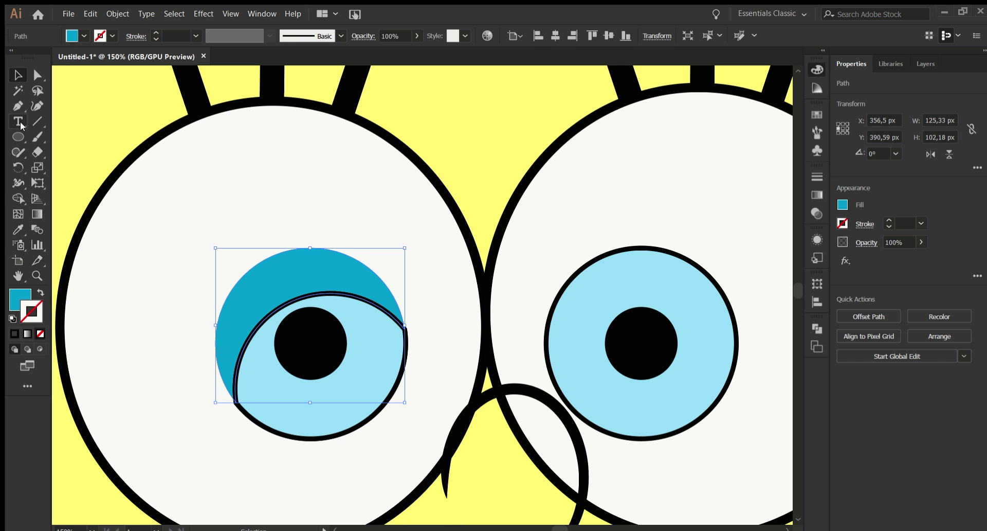
{"action": "key", "text": "ctrl+z"}
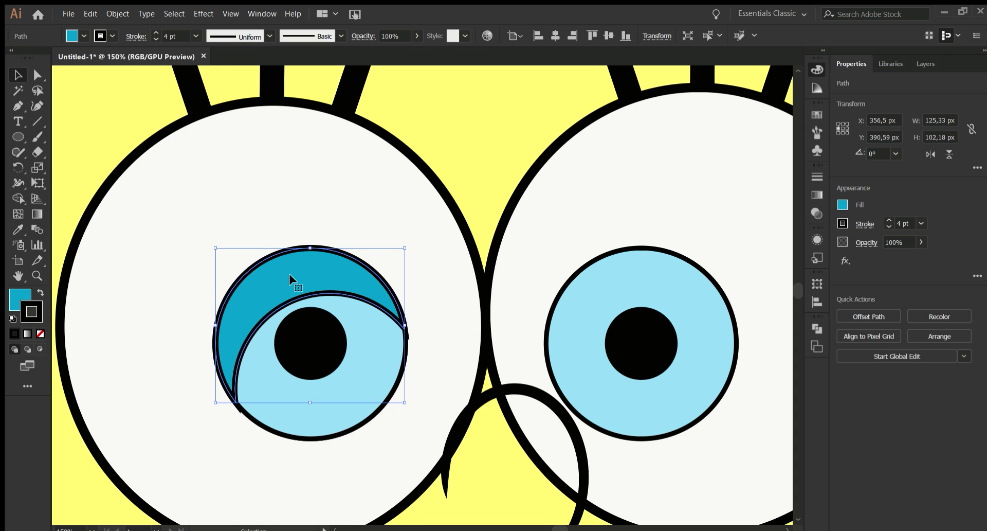
{"action": "scroll", "coordinate": [289, 279], "scroll_direction": "left", "scroll_amount": 2}
Delete the teal crescent from the left iris, then restore it
{"action": "key", "text": "v"}
{"action": "key", "text": "/"}
{"action": "scroll", "coordinate": [340, 251], "scroll_direction": "up", "scroll_amount": 2}
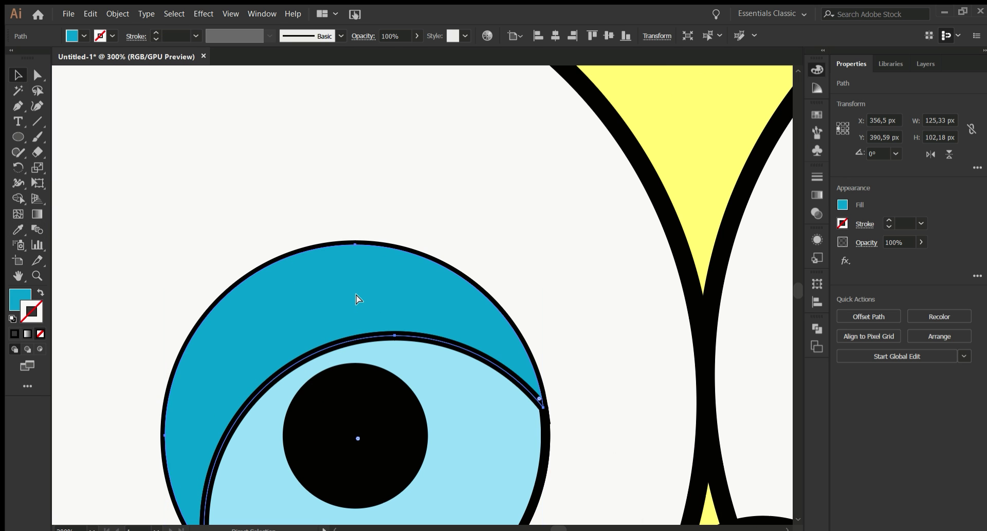
{"action": "key", "text": "Delete"}
{"action": "left_click", "coordinate": [359, 299]}
{"action": "key", "text": "ctrl+z"}
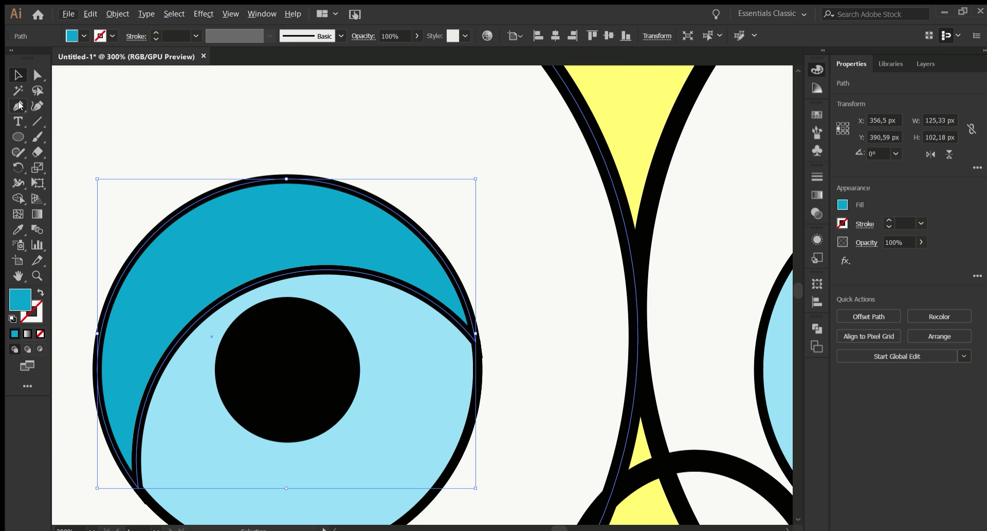
Inspect the crescent's anchor points and the iris path with the Direct Selection tool
{"action": "left_click", "coordinate": [18, 106]}
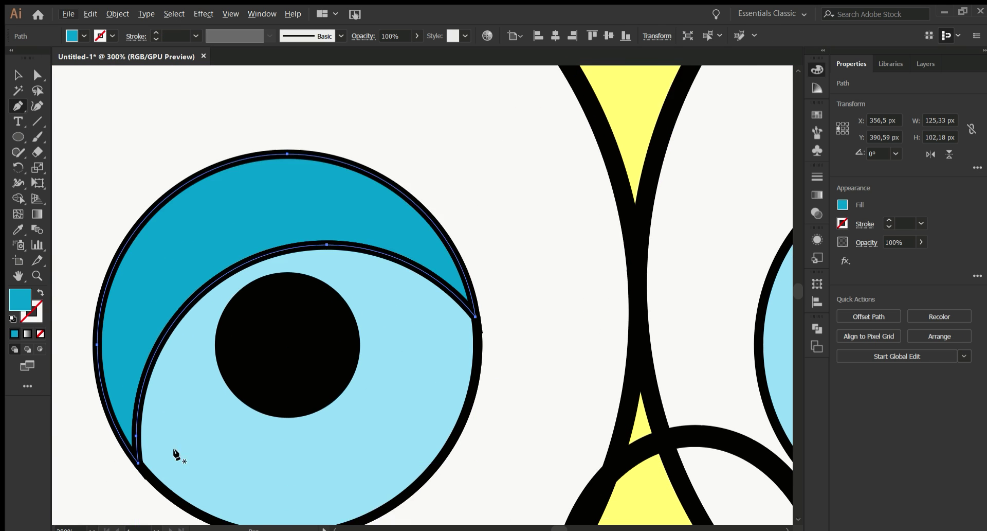
{"action": "scroll", "coordinate": [135, 483], "scroll_direction": "up", "scroll_amount": 4}
{"action": "left_click", "coordinate": [125, 459], "text": "ctrl"}
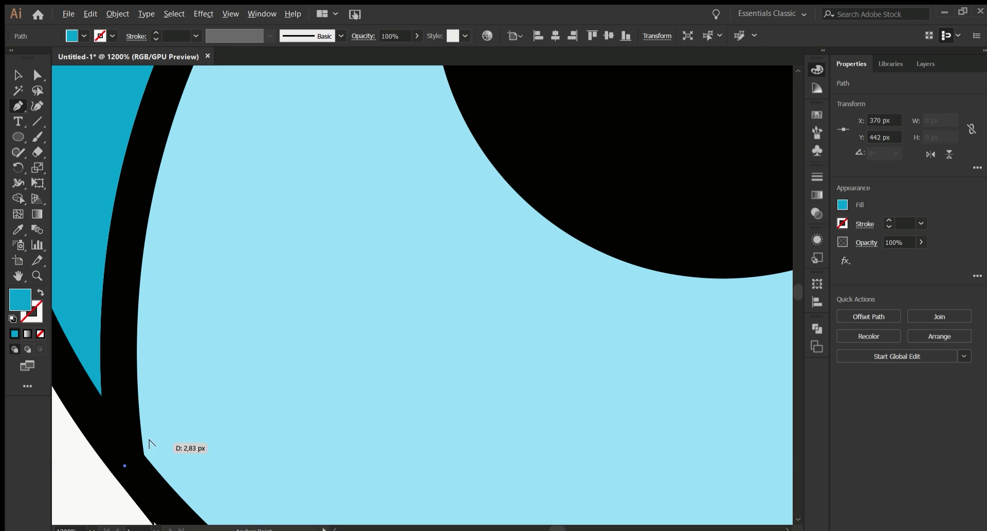
{"action": "scroll", "coordinate": [147, 452], "scroll_direction": "up", "scroll_amount": 5}
{"action": "scroll", "coordinate": [199, 448], "scroll_direction": "down", "scroll_amount": 6}
{"action": "scroll", "coordinate": [195, 372], "scroll_direction": "down", "scroll_amount": 6}
{"action": "left_click", "coordinate": [314, 282], "text": "ctrl"}
{"action": "scroll", "coordinate": [348, 263], "scroll_direction": "down", "scroll_amount": 5}
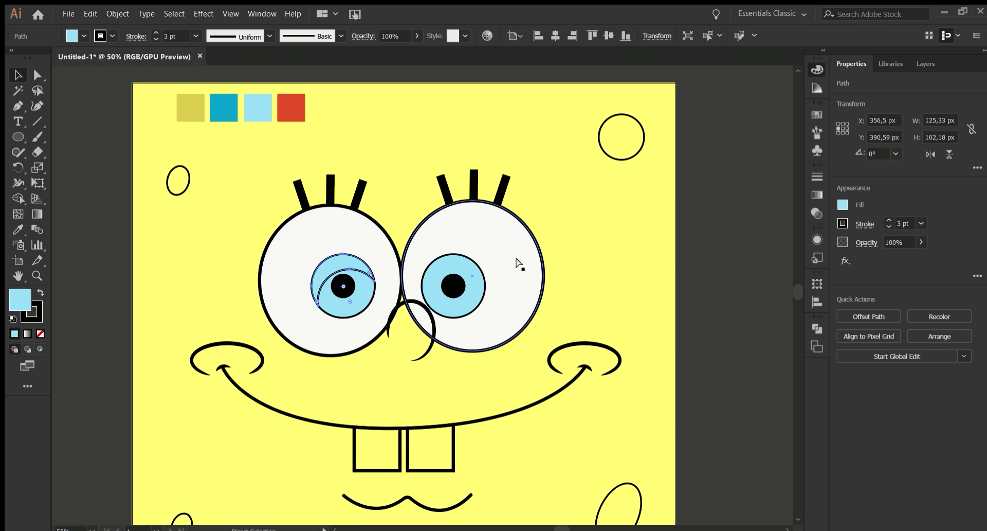
Reselect the teal crescent and try the Pen tool on it
{"action": "key", "text": "i"}
{"action": "left_click", "coordinate": [358, 265]}
{"action": "scroll", "coordinate": [329, 221], "scroll_direction": "up", "scroll_amount": 6}
{"action": "key", "text": "v"}
{"action": "key", "text": "p"}
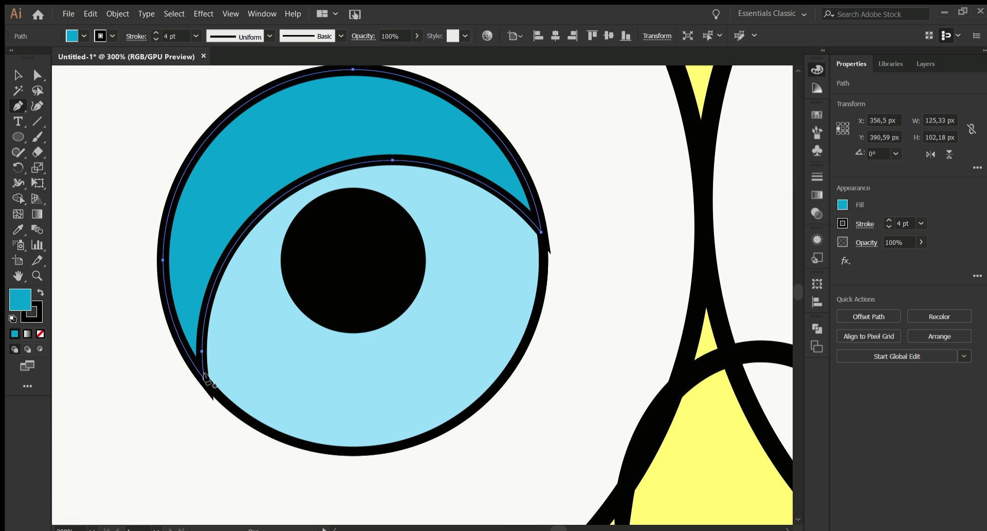
{"action": "scroll", "coordinate": [172, 199], "scroll_direction": "up", "scroll_amount": 2}
{"action": "scroll", "coordinate": [180, 201], "scroll_direction": "down", "scroll_amount": 4}
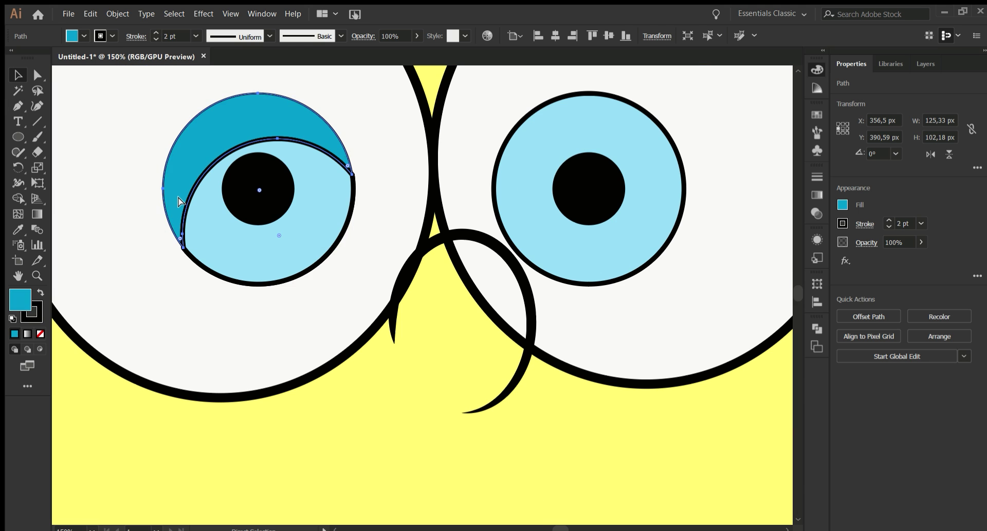
{"action": "scroll", "coordinate": [205, 201], "scroll_direction": "down", "scroll_amount": 3}
Select the light-blue left iris circle
{"action": "key", "text": "v"}
{"action": "left_click", "coordinate": [239, 211]}
{"action": "scroll", "coordinate": [240, 212], "scroll_direction": "up", "scroll_amount": 2}
{"action": "scroll", "coordinate": [298, 360], "scroll_direction": "down", "scroll_amount": 2}
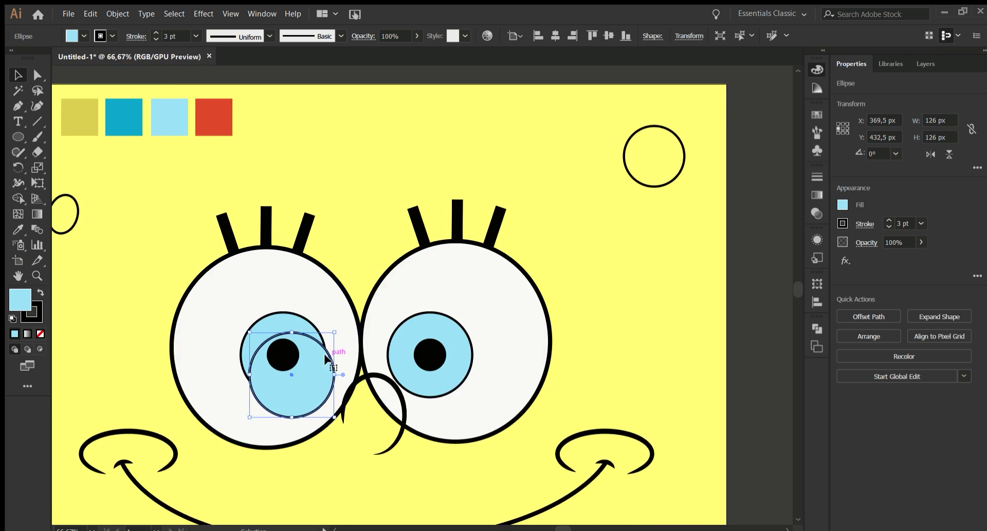
Divide the overlapping iris circles with Pathfinder, then undo the split
{"action": "scroll", "coordinate": [353, 416], "scroll_direction": "up", "scroll_amount": 2}
{"action": "left_click", "coordinate": [216, 289], "text": "shift"}
{"action": "left_click", "coordinate": [329, 280]}
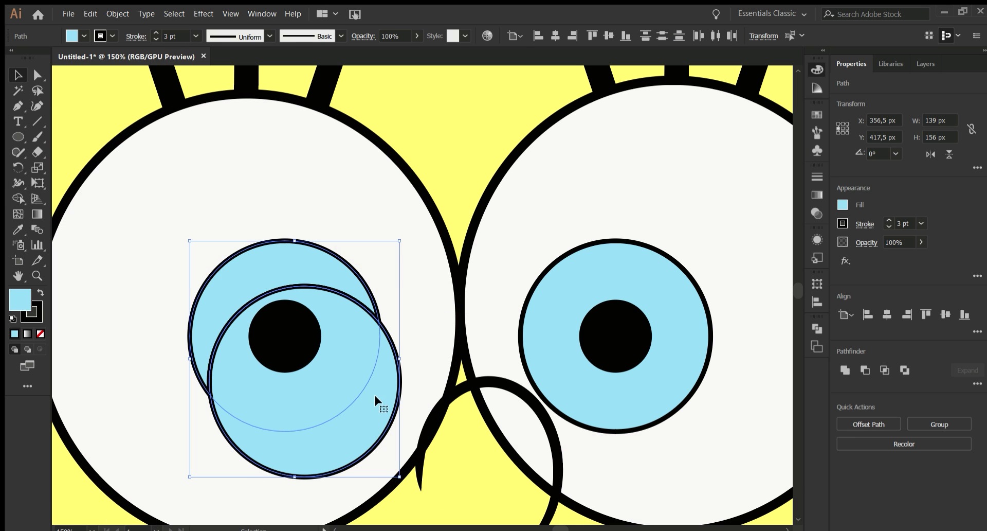
{"action": "key", "text": "Delete"}
{"action": "key", "text": "ctrl+z"}
{"action": "key", "text": "v"}
{"action": "left_click_drag", "start_coordinate": [279, 259], "coordinate": [389, 188]}
{"action": "key", "text": "ctrl+z"}
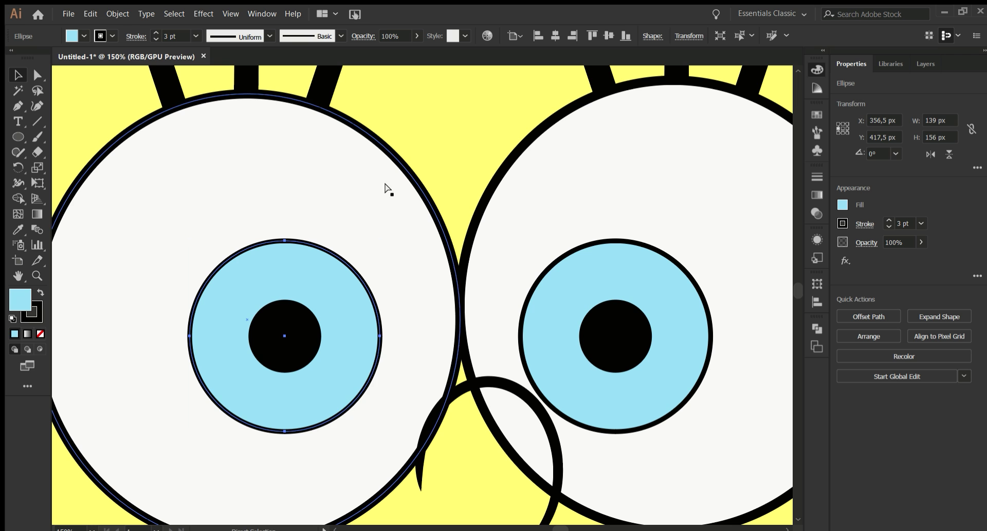
Place the iris copy lower right, restoring the overlapping copy and crescent path
{"action": "left_click_drag", "start_coordinate": [245, 303], "coordinate": [264, 349]}
{"action": "left_click_drag", "start_coordinate": [307, 269], "coordinate": [229, 177]}
{"action": "key", "text": "ctrl+z"}
{"action": "mouse_move", "coordinate": [307, 414]}
{"action": "left_mouse_down"}
{"action": "mouse_move", "coordinate": [450, 408]}
{"action": "mouse_move", "coordinate": [276, 352]}
{"action": "left_mouse_up"}
{"action": "key", "text": "ctrl+z"}
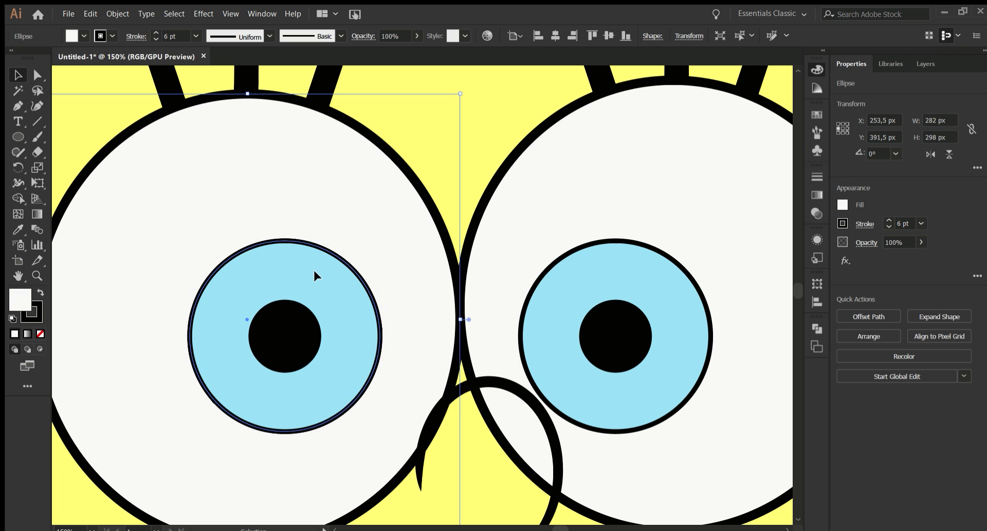
{"action": "key", "text": "ctrl+shift+z"}
{"action": "key", "text": "ctrl+shift+z"}
{"action": "key", "text": "ctrl+shift+z"}
Clip the eye shapes to the iris circle and reposition the arc inside the clip group
{"action": "key", "text": "ctrl+z"}
{"action": "double_click", "coordinate": [234, 289]}
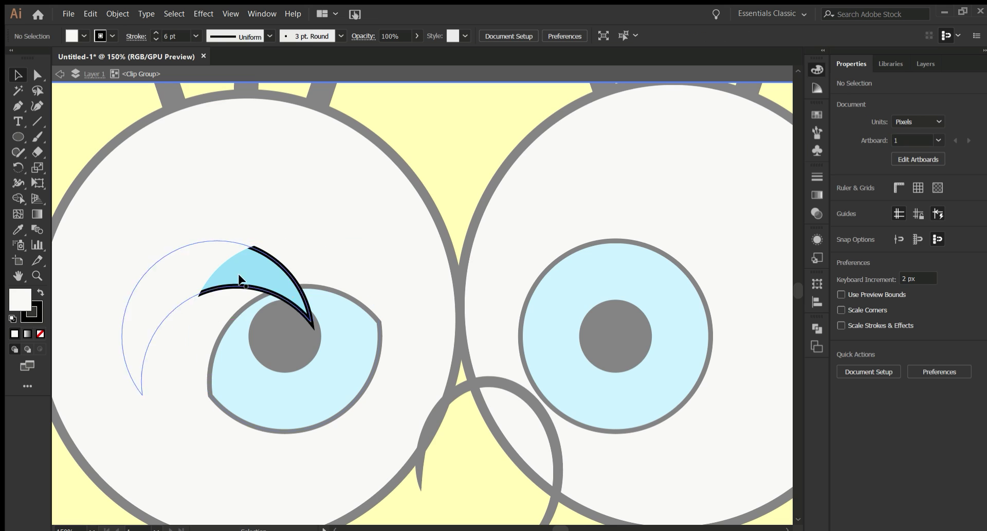
{"action": "left_click_drag", "start_coordinate": [312, 278], "coordinate": [308, 281]}
{"action": "key", "text": "shift+x"}
{"action": "key", "text": "ctrl+minus"}
{"action": "key", "text": "ctrl+minus"}
{"action": "key", "text": "ctrl+minus"}
{"action": "key", "text": "Escape"}
Give the clipped left iris a 4 pt black outline
{"action": "key", "text": "ctrl+plus"}
{"action": "key", "text": "ctrl+plus"}
{"action": "key", "text": "ctrl+plus"}
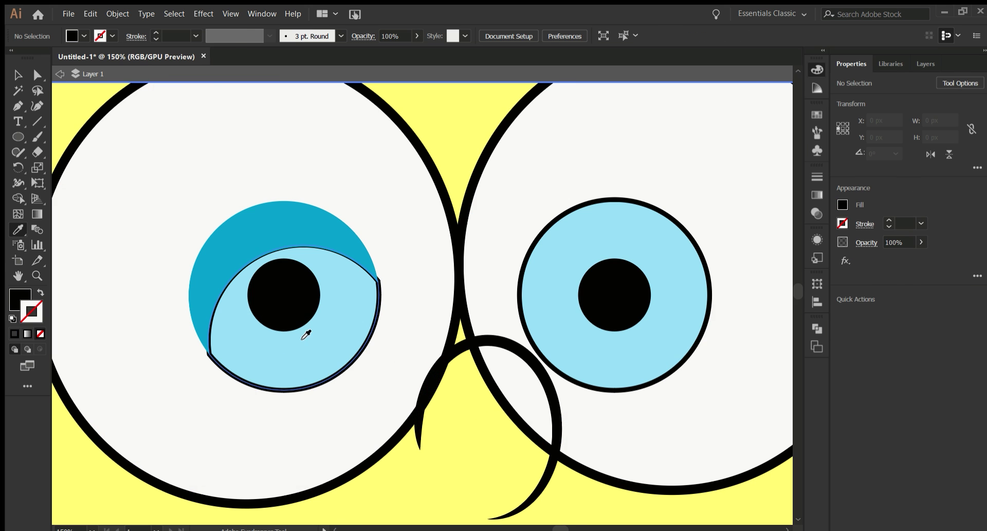
{"action": "key", "text": "v"}
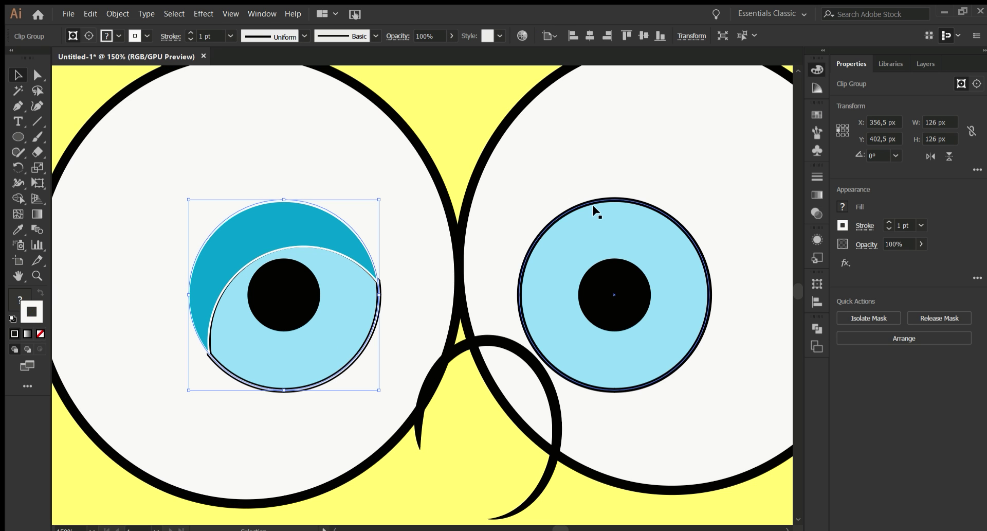
{"action": "left_click", "coordinate": [889, 222]}
{"action": "type", "text": "4"}
{"action": "key", "text": "Return"}
{"action": "key", "text": "ctrl+minus"}
{"action": "key", "text": "ctrl+minus"}
{"action": "key", "text": "ctrl+minus"}
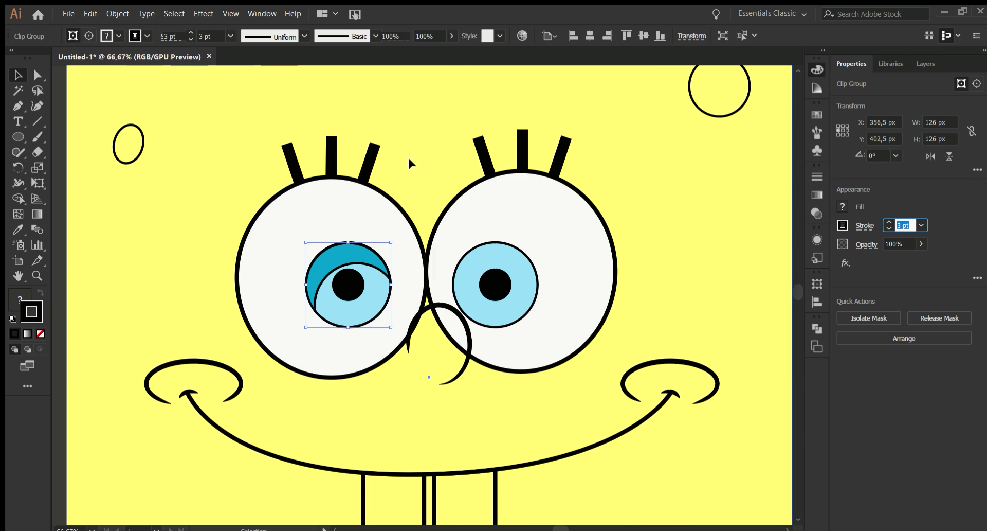
{"action": "key", "text": "ctrl+plus"}
{"action": "key", "text": "ctrl+plus"}
{"action": "key", "text": "ctrl+plus"}
{"action": "key", "text": "a"}
{"action": "left_click", "coordinate": [405, 350]}
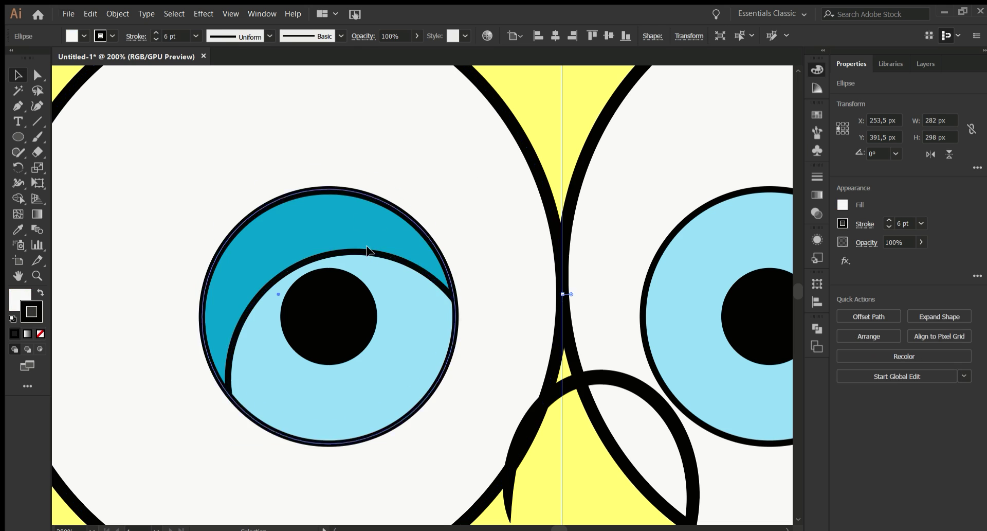
Copy the teal crescent onto the right iris and draw a small white highlight dot on the left pupil
{"action": "double_click", "coordinate": [337, 221]}
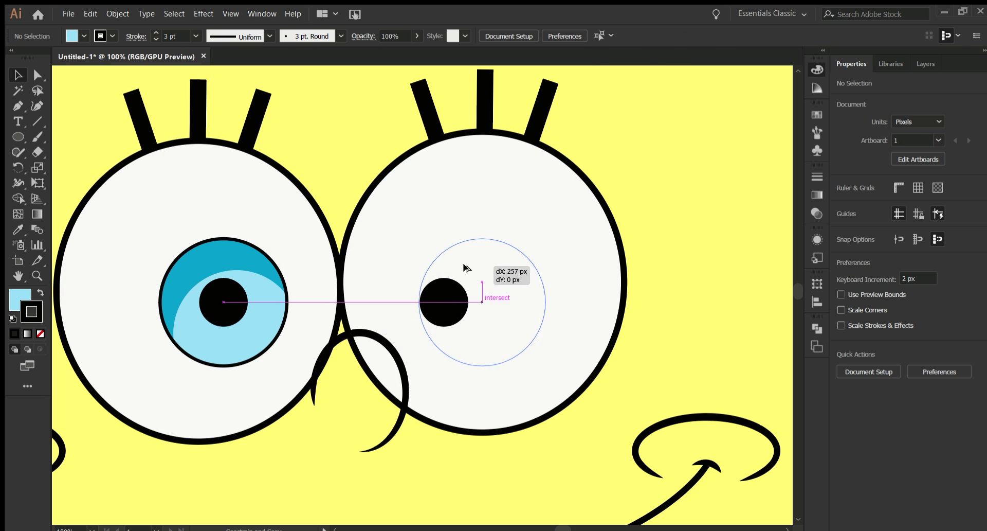
{"action": "left_click_drag", "start_coordinate": [220, 252], "coordinate": [440, 252]}
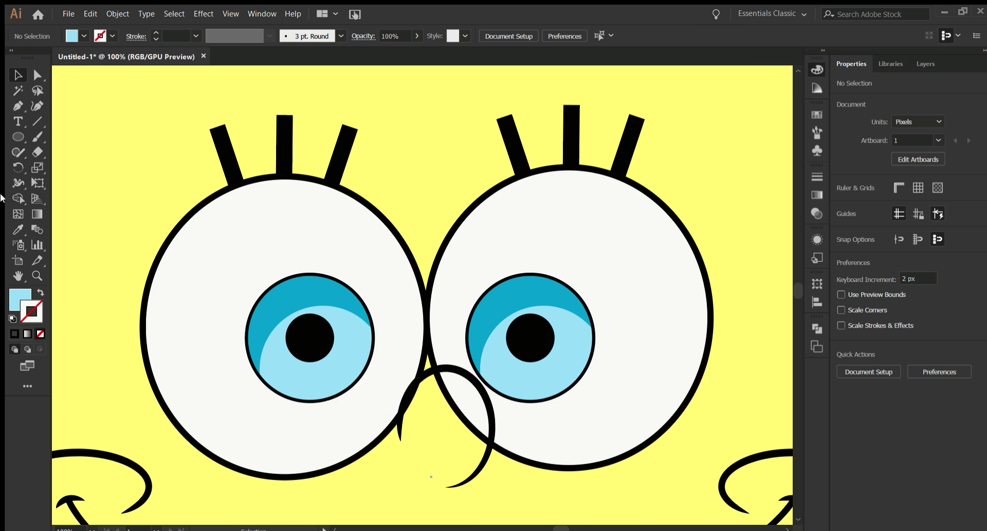
{"action": "left_click_drag", "start_coordinate": [280, 287], "coordinate": [308, 314]}
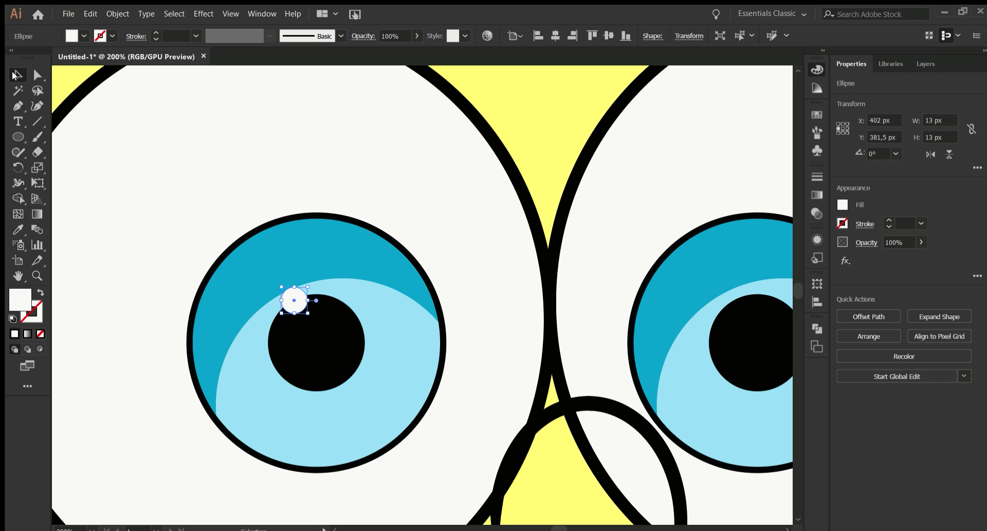
Add a smaller second highlight dot and copy both highlight dots onto the right eye
{"action": "left_click_drag", "start_coordinate": [330, 369], "coordinate": [301, 376]}
{"action": "key", "text": "ctrl+minus"}
{"action": "key", "text": "ctrl+minus"}
{"action": "key", "text": "ctrl+minus"}
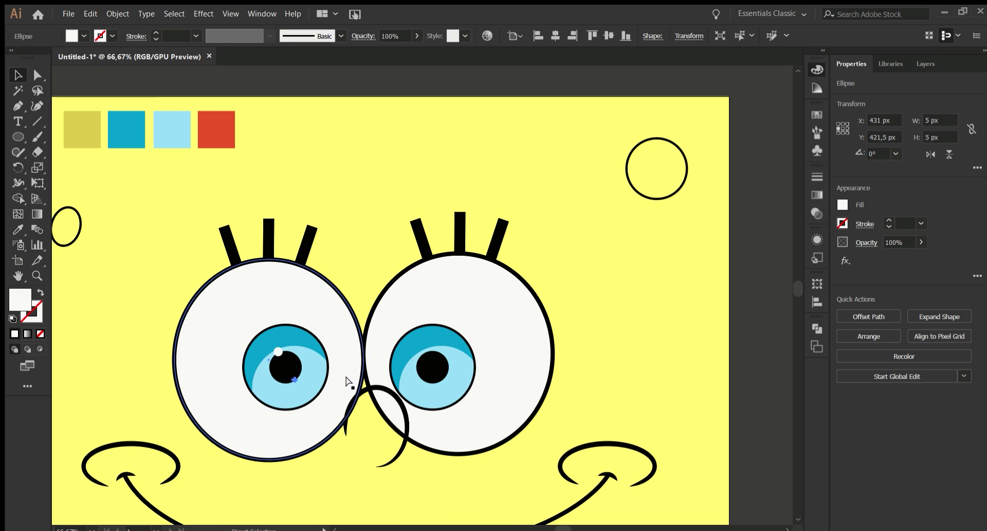
{"action": "left_click_drag", "start_coordinate": [281, 351], "coordinate": [429, 351]}
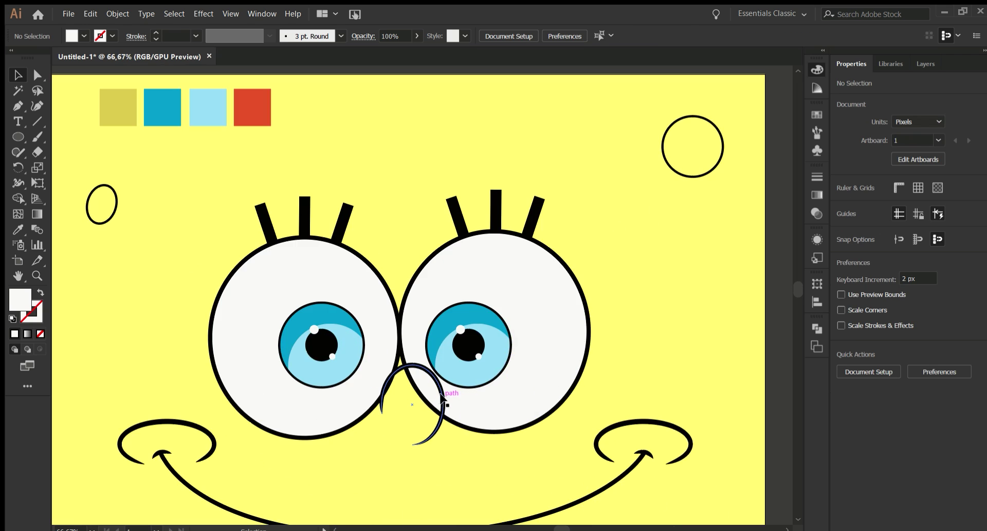
Fill the nose path with the yellow skin colour sampled by eyedropper
{"action": "left_click", "coordinate": [442, 399]}
{"action": "key", "text": "ctrl+minus"}
{"action": "key", "text": "ctrl+minus"}
{"action": "key", "text": "i"}
{"action": "left_click", "coordinate": [132, 249]}
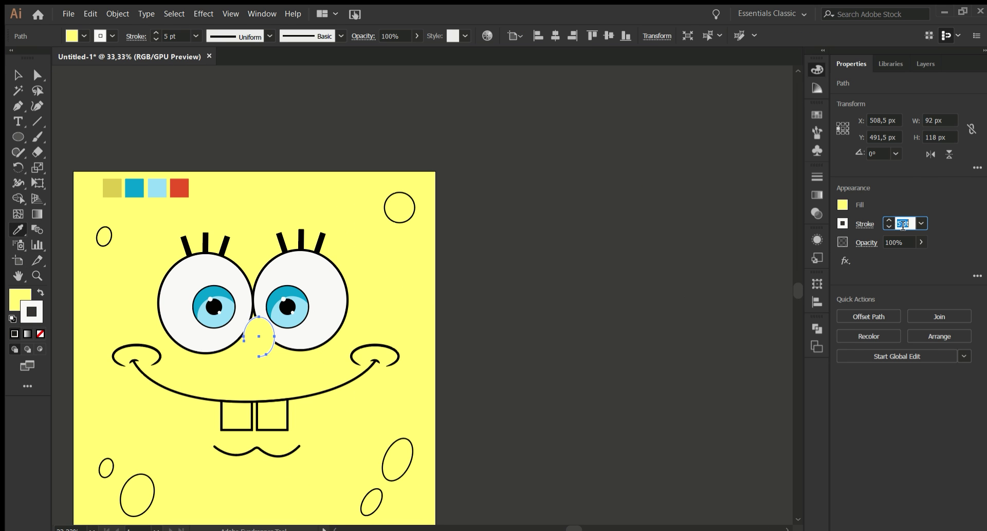
{"action": "key", "text": "ctrl+shift+a"}
Undo back to the nose selection, then select the nose path and the teeth group
{"action": "key", "text": "ctrl+z"}
{"action": "key", "text": "ctrl+plus"}
{"action": "key", "text": "ctrl+plus"}
{"action": "key", "text": "ctrl+plus"}
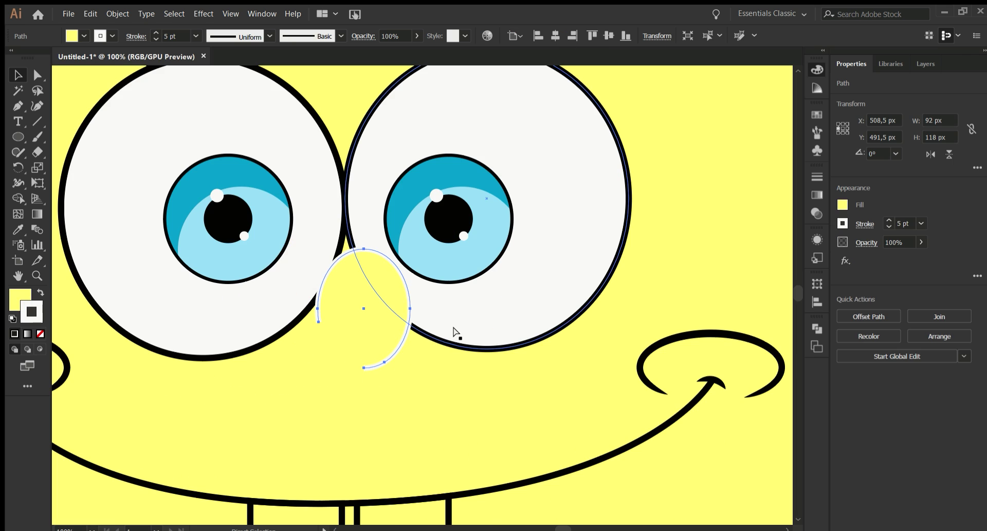
{"action": "key", "text": "ctrl+z"}
{"action": "key", "text": "ctrl+minus"}
{"action": "key", "text": "ctrl+minus"}
{"action": "key", "text": "ctrl+minus"}
{"action": "left_click", "coordinate": [392, 356]}
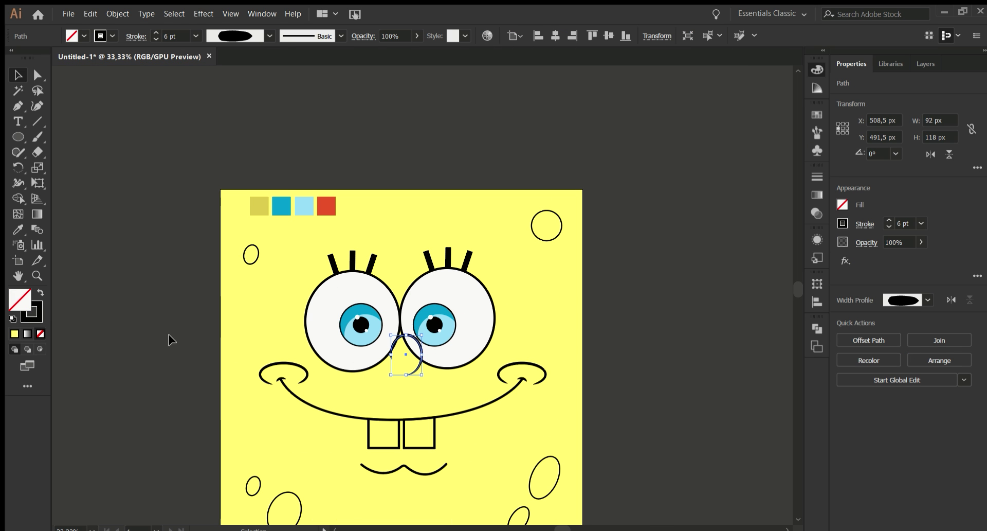
{"action": "left_click", "coordinate": [615, 311]}
{"action": "left_click", "coordinate": [484, 407]}
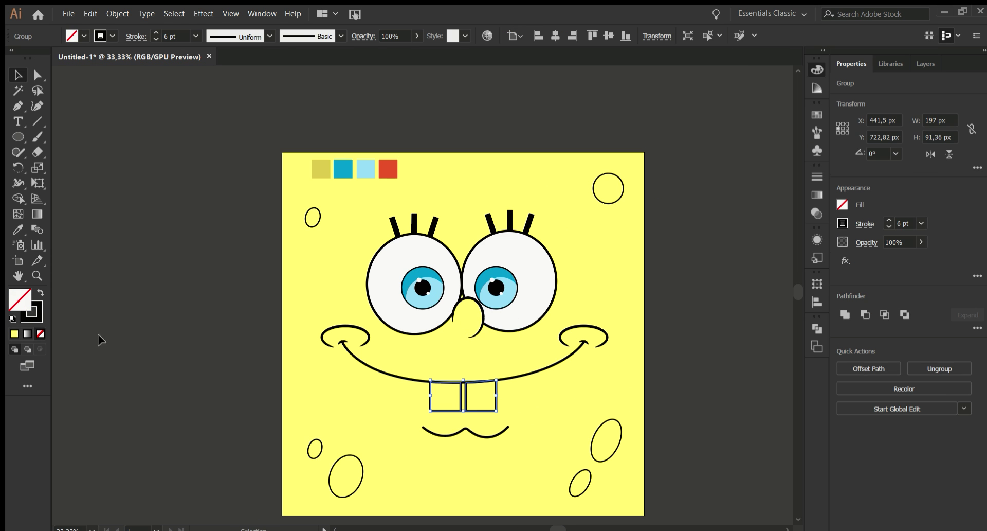
Select and deselect the iris group, then zoom out to the whole face
{"action": "key", "text": "ctrl+plus"}
{"action": "key", "text": "ctrl+plus"}
{"action": "key", "text": "v"}
{"action": "left_click", "coordinate": [446, 288]}
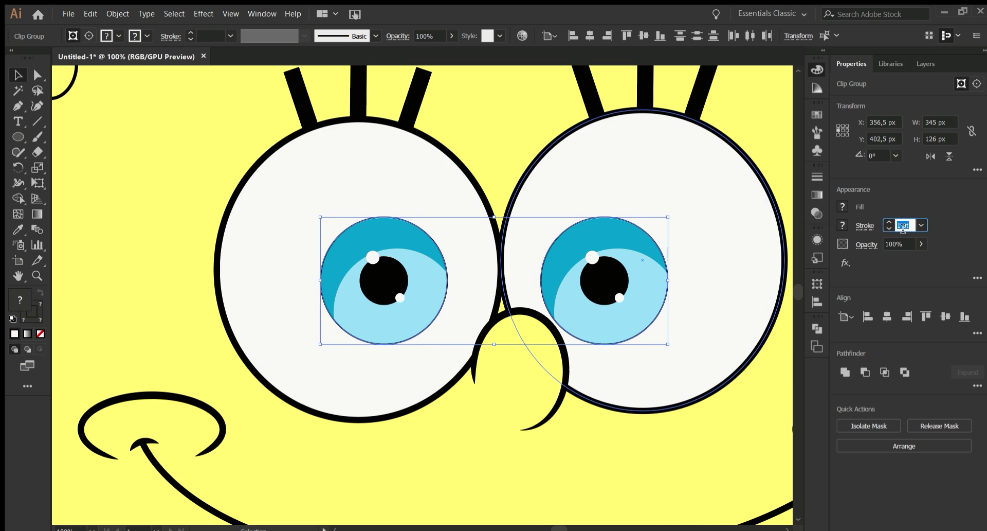
{"action": "key", "text": "ctrl+shift+a"}
{"action": "key", "text": "ctrl+minus"}
{"action": "key", "text": "ctrl+minus"}
{"action": "scroll", "coordinate": [566, 254], "scroll_direction": "up", "scroll_amount": 1}
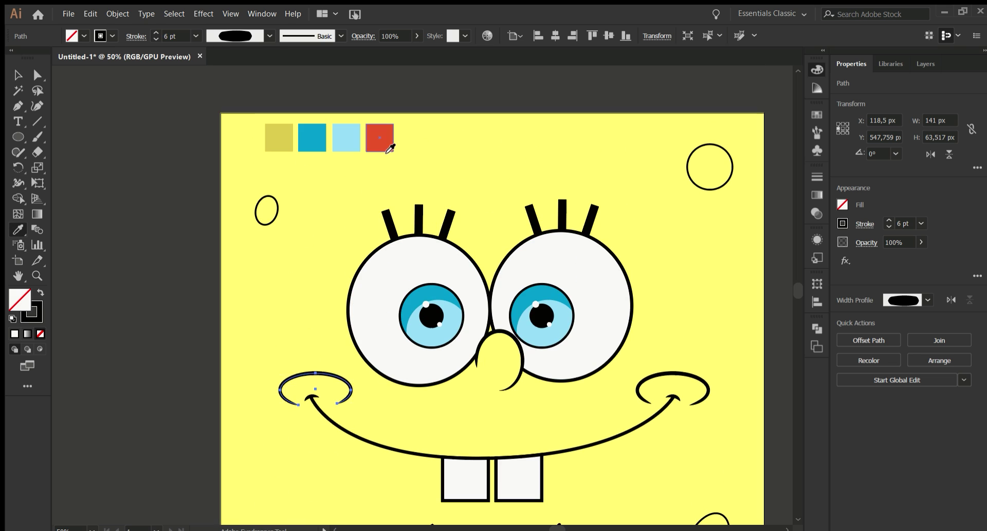
Fill the left cheek oval with the sampled red colour at 100% opacity
{"action": "key", "text": "Delete"}
{"action": "double_click", "coordinate": [308, 243]}
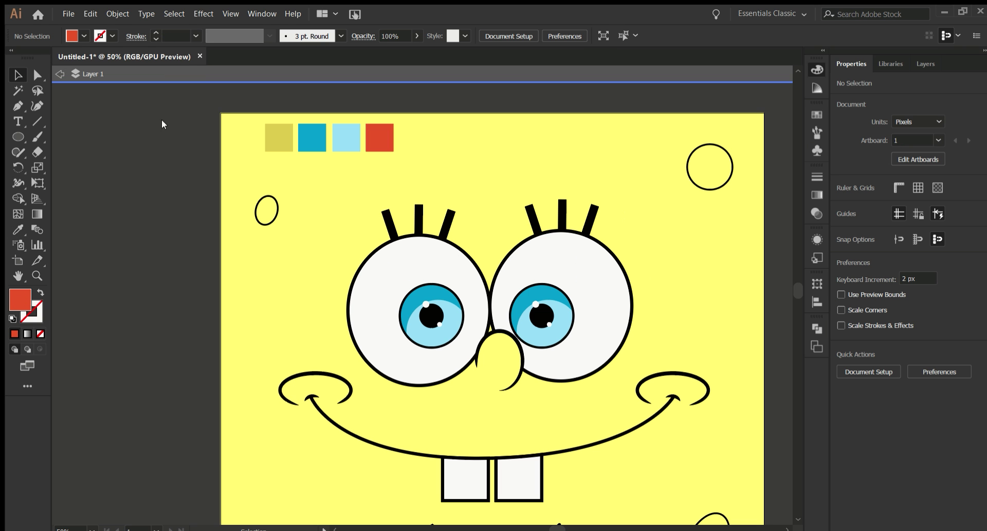
{"action": "double_click", "coordinate": [162, 124]}
{"action": "left_click", "coordinate": [315, 372]}
{"action": "left_click", "coordinate": [17, 76]}
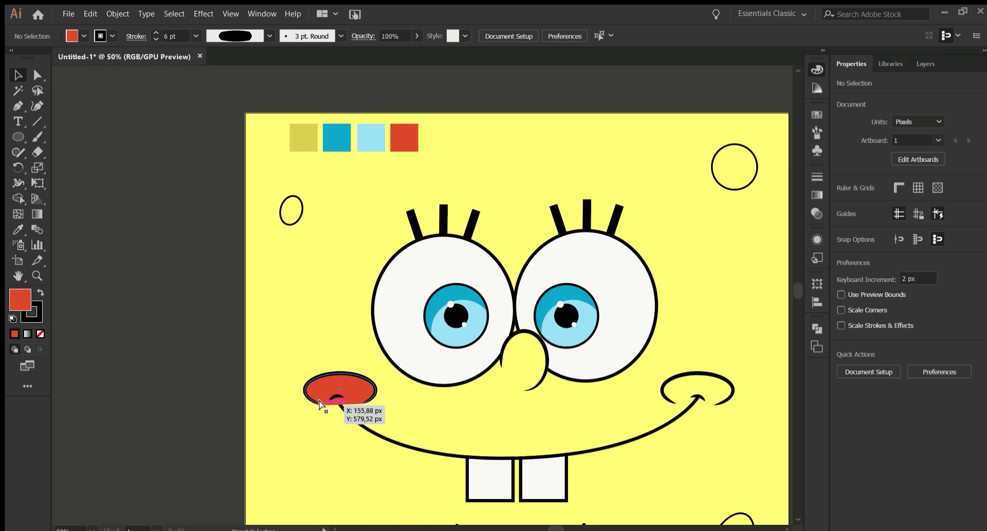
{"action": "scroll", "coordinate": [324, 393], "scroll_direction": "up", "scroll_amount": 3}
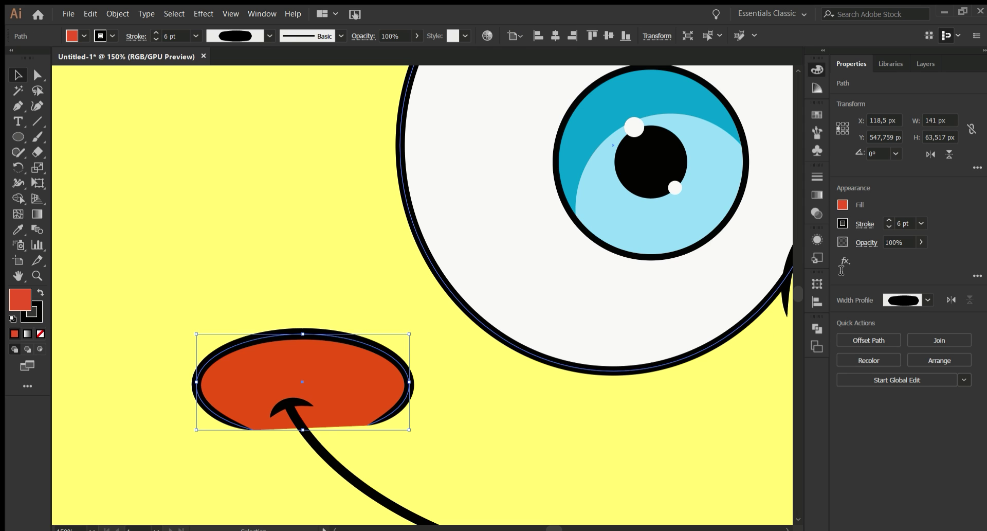
{"action": "type", "text": "96"}
{"action": "key", "text": "Return"}
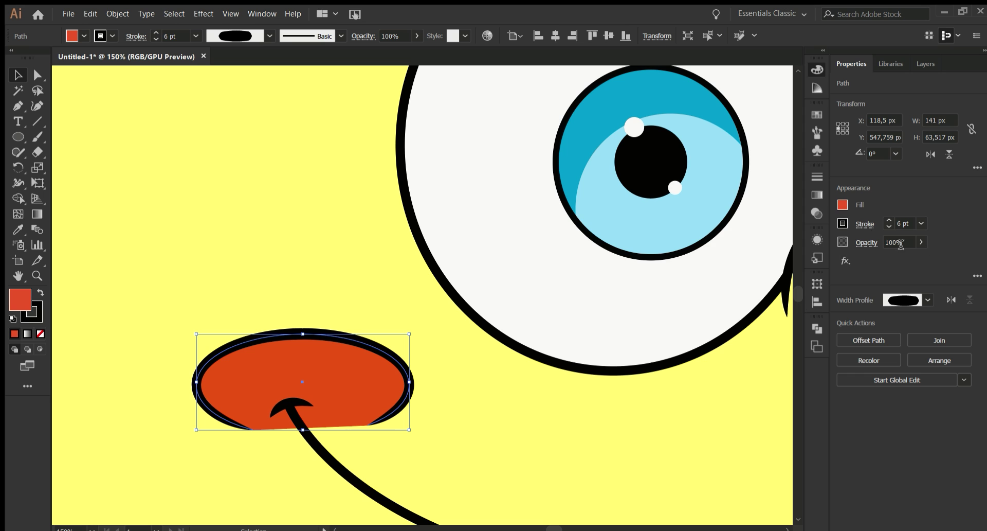
{"action": "left_click", "coordinate": [37, 214]}
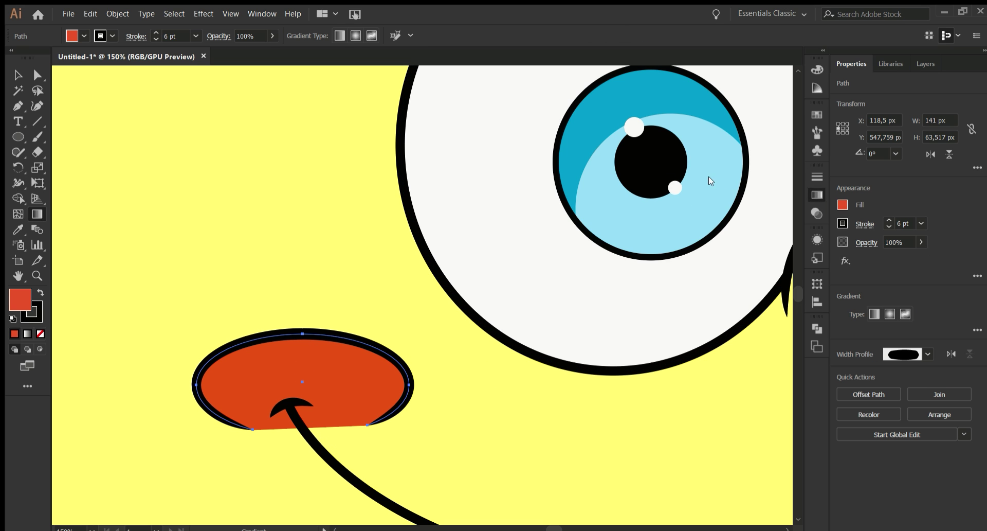
Apply a gradient fill to the left cheek, running vertically from top to bottom
{"action": "left_click", "coordinate": [396, 394]}
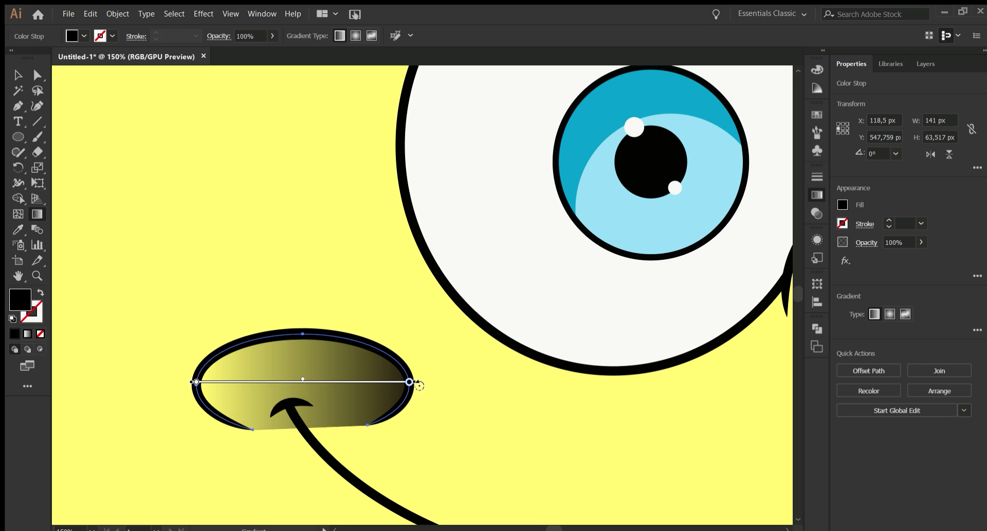
{"action": "left_click_drag", "start_coordinate": [422, 381], "coordinate": [451, 382]}
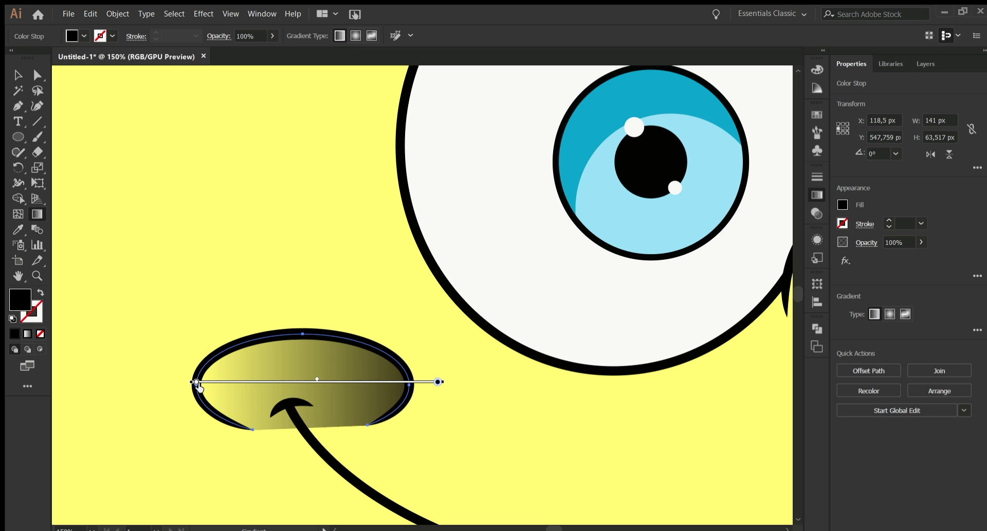
{"action": "left_click_drag", "start_coordinate": [192, 324], "coordinate": [407, 440]}
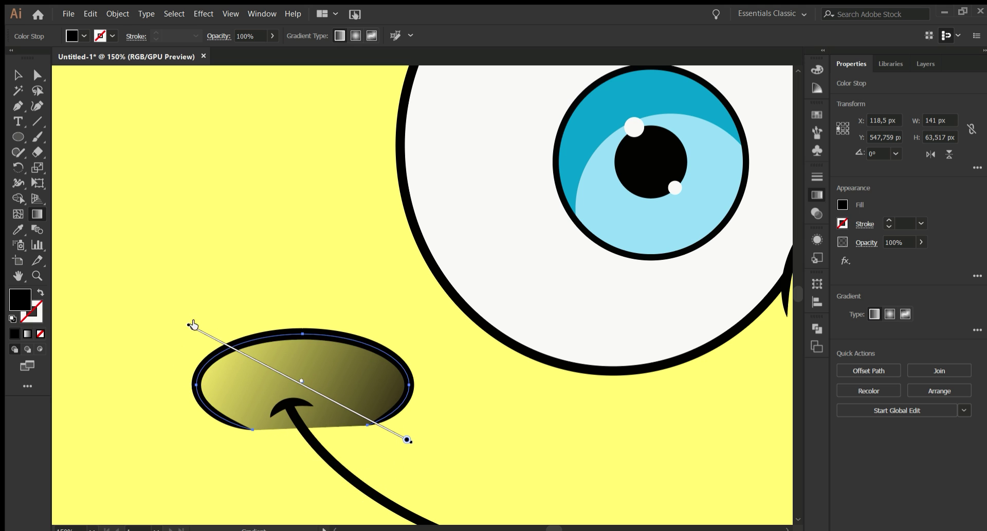
{"action": "left_click_drag", "start_coordinate": [305, 329], "coordinate": [301, 422]}
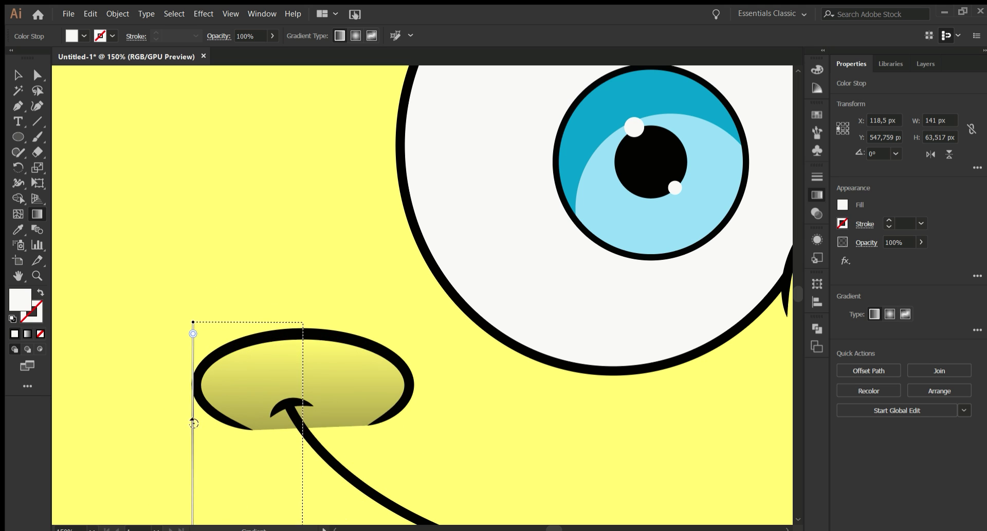
{"action": "scroll", "coordinate": [308, 360], "scroll_direction": "down", "scroll_amount": 2}
{"action": "scroll", "coordinate": [308, 338], "scroll_direction": "down", "scroll_amount": 1}
{"action": "key", "text": "ctrl+plus"}
{"action": "key", "text": "ctrl+plus"}
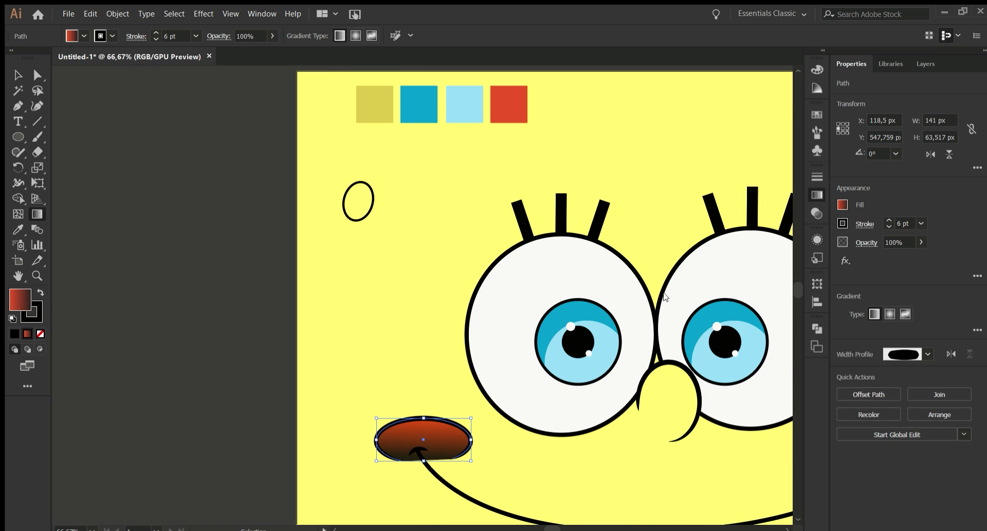
Set a gradient stop to the background yellow and colour the cheek outline red
{"action": "left_click", "coordinate": [418, 335]}
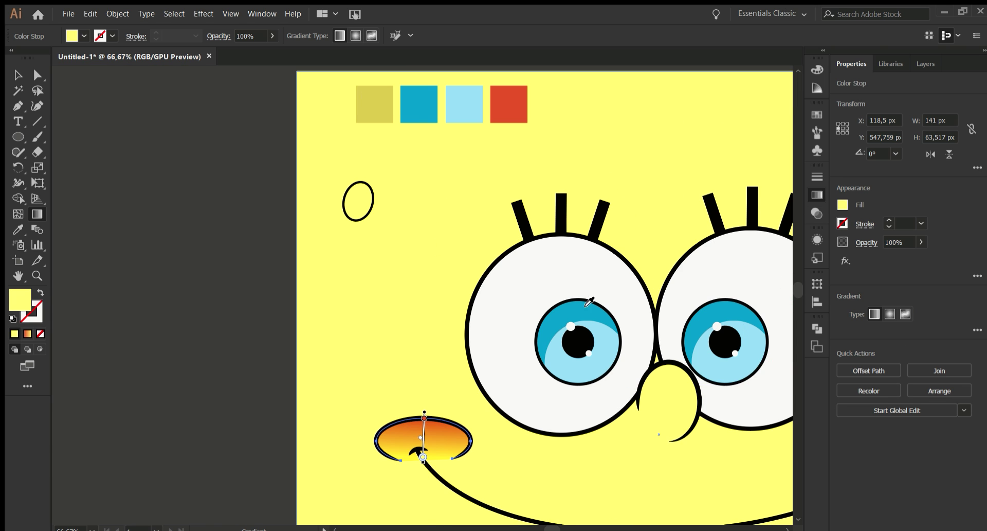
{"action": "key", "text": "v"}
{"action": "key", "text": "ctrl+plus"}
{"action": "key", "text": "ctrl+plus"}
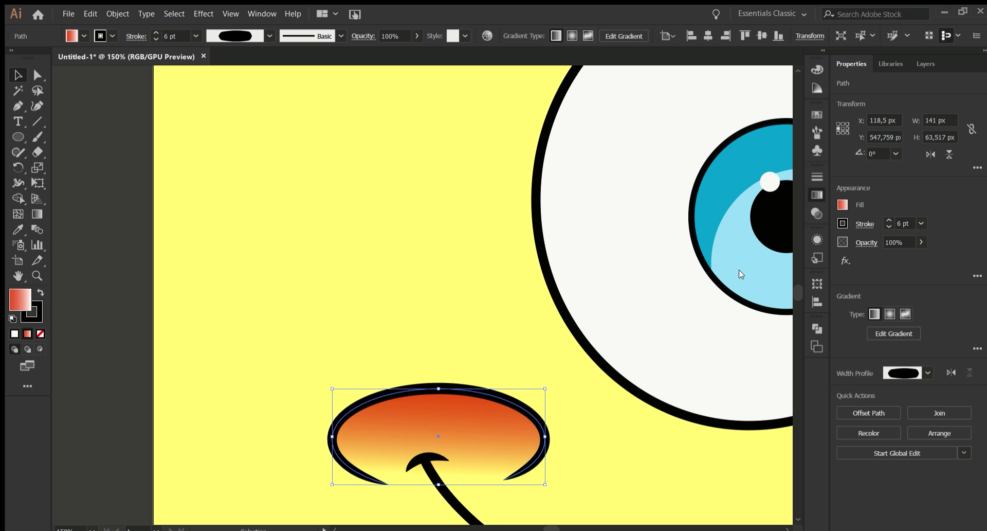
{"action": "key", "text": "ctrl+minus"}
{"action": "key", "text": "ctrl+minus"}
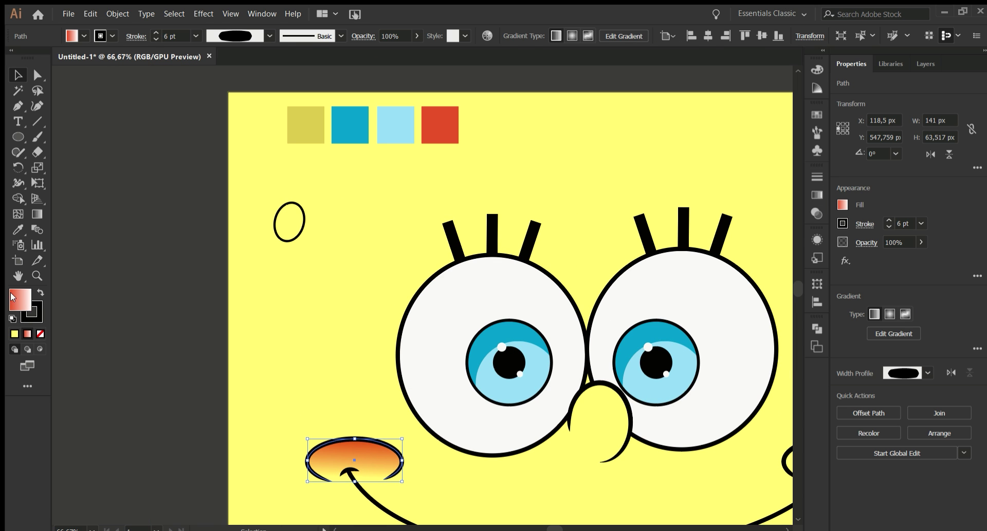
{"action": "key", "text": "x"}
{"action": "key", "text": "i"}
{"action": "key", "text": "v"}
{"action": "left_click", "coordinate": [119, 121]}
{"action": "key", "text": "ctrl+minus"}
{"action": "key", "text": "ctrl+minus"}
{"action": "key", "text": "ctrl+minus"}
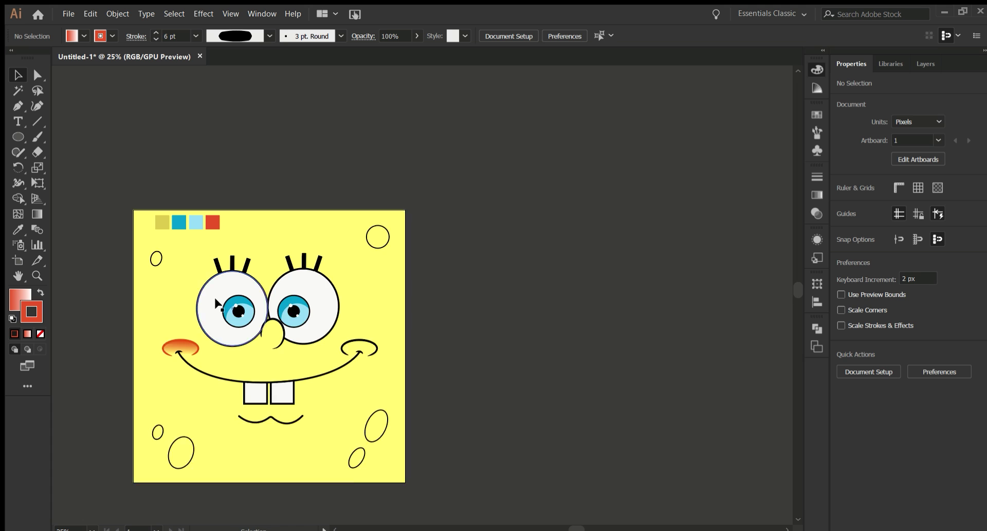
Place a copy of the gradient cheek at the right end of the smile
{"action": "scroll", "coordinate": [309, 334], "scroll_direction": "up", "scroll_amount": 1}
{"action": "left_click_drag", "start_coordinate": [359, 367], "coordinate": [346, 371]}
{"action": "scroll", "coordinate": [236, 368], "scroll_direction": "up", "scroll_amount": 3, "text": "alt"}
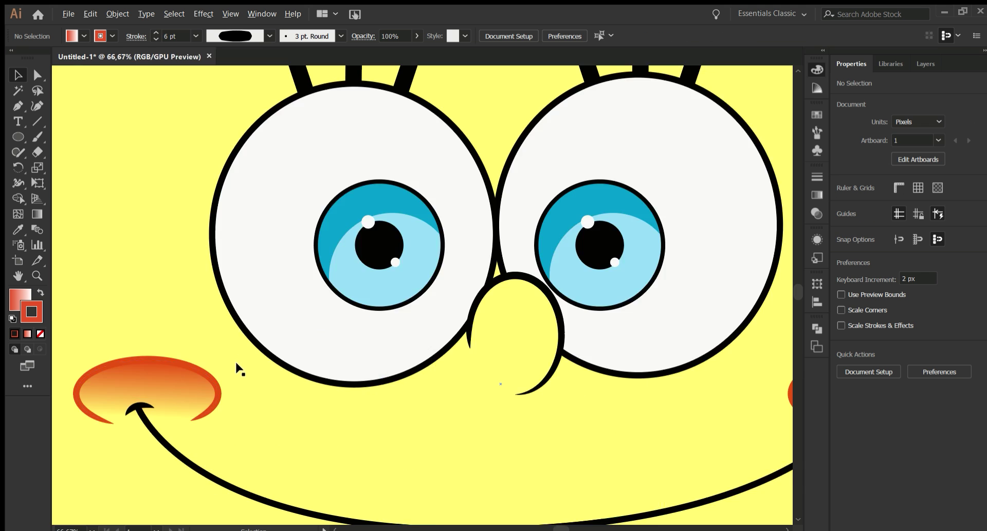
{"action": "scroll", "coordinate": [239, 386], "scroll_direction": "up", "scroll_amount": 2, "text": "alt"}
Draw small 8 px red freckle dots inside the cheeks with the Ellipse tool
{"action": "key", "text": "l"}
{"action": "left_click_drag", "start_coordinate": [295, 380], "coordinate": [284, 366]}
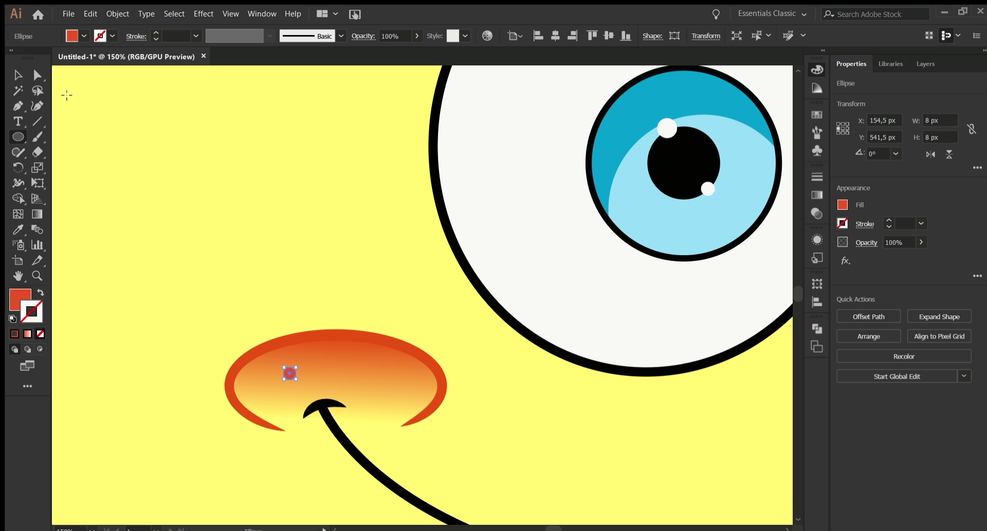
{"action": "scroll", "coordinate": [370, 377], "scroll_direction": "down", "scroll_amount": 3, "text": "alt"}
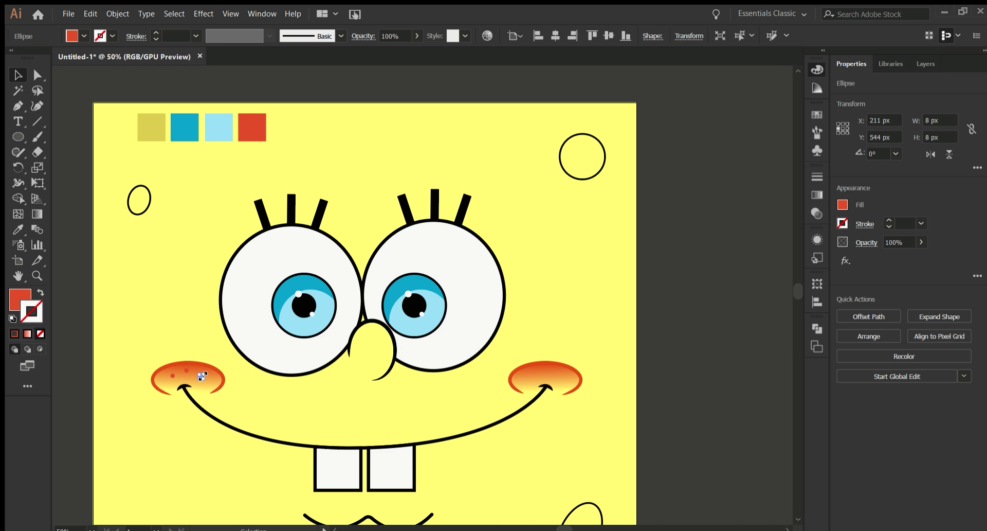
{"action": "scroll", "coordinate": [631, 382], "scroll_direction": "up", "scroll_amount": 3, "text": "alt"}
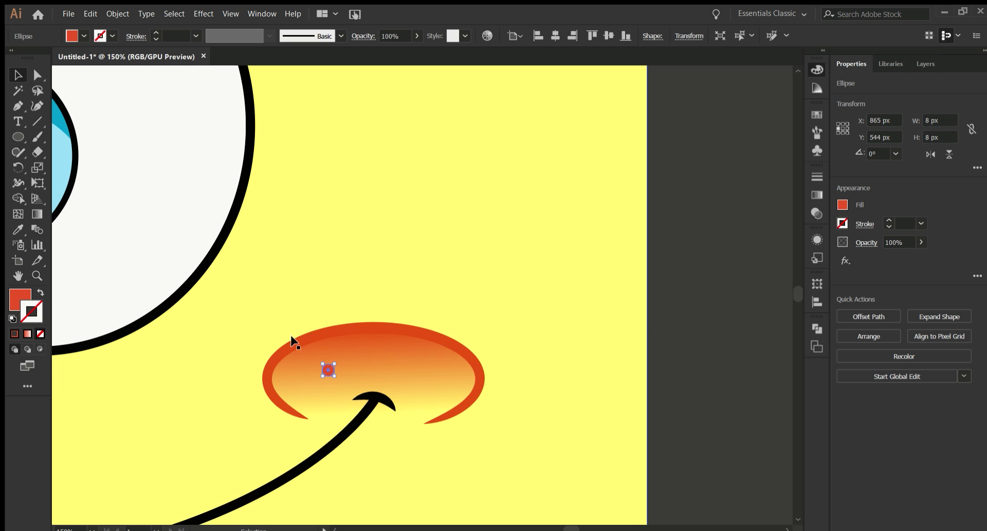
{"action": "scroll", "coordinate": [407, 372], "scroll_direction": "down", "scroll_amount": 3, "text": "alt"}
{"action": "scroll", "coordinate": [308, 365], "scroll_direction": "up", "scroll_amount": 3, "text": "alt"}
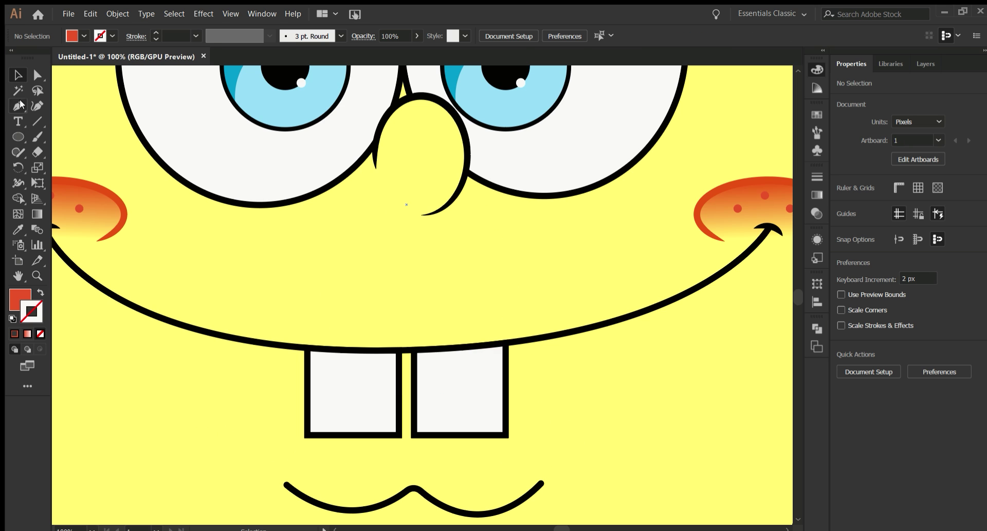
{"action": "key", "text": "p"}
{"action": "scroll", "coordinate": [308, 406], "scroll_direction": "down", "scroll_amount": 1}
{"action": "scroll", "coordinate": [268, 424], "scroll_direction": "right", "scroll_amount": 2}
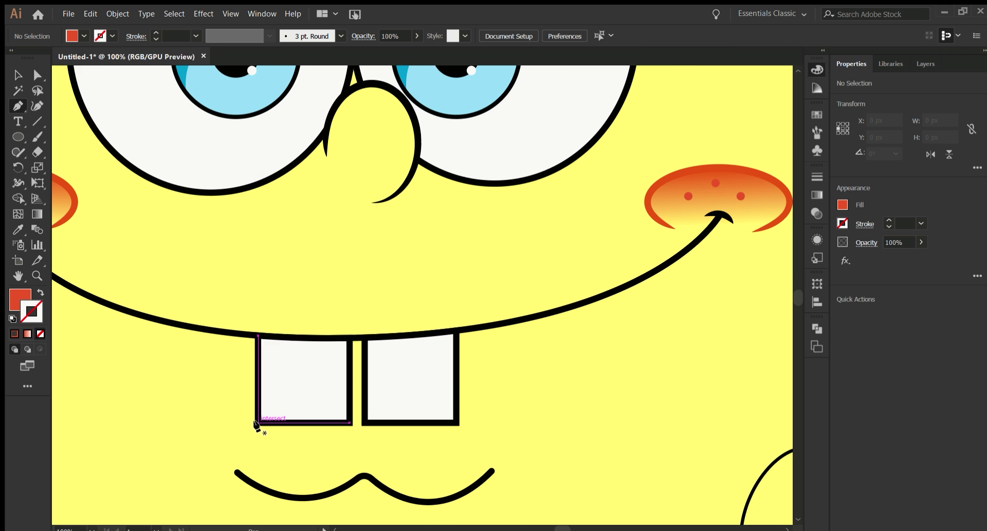
Place a point at the left tooth's lower corner and colour the lower lip curve red
{"action": "left_click", "coordinate": [258, 435]}
{"action": "scroll", "coordinate": [359, 434], "scroll_direction": "down", "scroll_amount": 2, "text": "alt"}
{"action": "key", "text": "v"}
{"action": "left_click", "coordinate": [386, 468]}
{"action": "key", "text": "i"}
{"action": "left_click", "coordinate": [249, 80]}
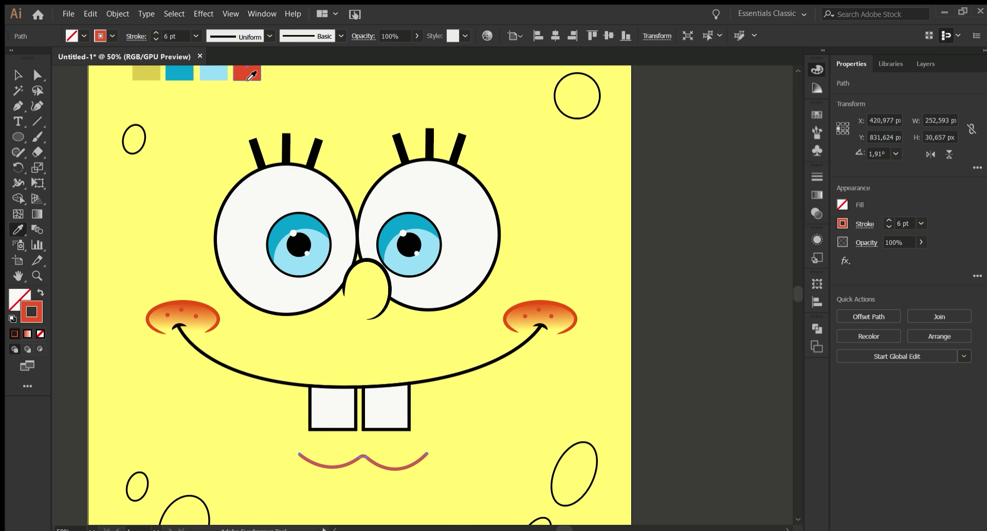
Nudge the lip curve copy slightly upward and recolour it red from the swatch
{"action": "scroll", "coordinate": [429, 415], "scroll_direction": "down", "scroll_amount": 3, "text": "alt"}
{"action": "scroll", "coordinate": [360, 441], "scroll_direction": "up", "scroll_amount": 4, "text": "alt"}
{"action": "left_click_drag", "start_coordinate": [360, 437], "coordinate": [358, 434]}
{"action": "key", "text": "ctrl+minus"}
{"action": "key", "text": "i"}
{"action": "left_click", "coordinate": [267, 94]}
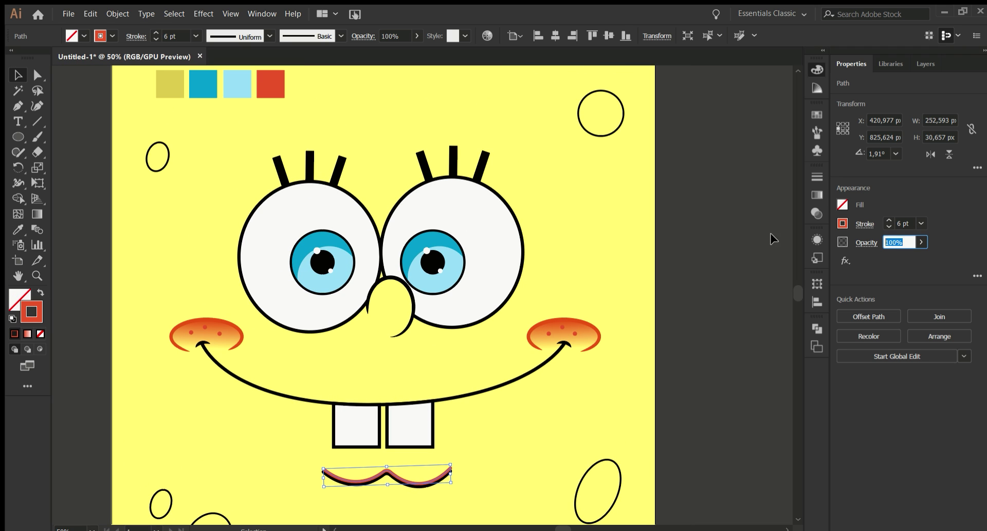
Thin the lip curve's stroke weight to 3 pt
{"action": "key", "text": "ctrl+plus"}
{"action": "key", "text": "ctrl+plus"}
{"action": "key", "text": "ctrl+plus"}
{"action": "left_click", "coordinate": [903, 224]}
{"action": "type", "text": "3"}
{"action": "key", "text": "Return"}
{"action": "left_click", "coordinate": [469, 474]}
Set the lip curve to 50% opacity and select the smile line
{"action": "key", "text": "ctrl+minus"}
{"action": "key", "text": "ctrl+minus"}
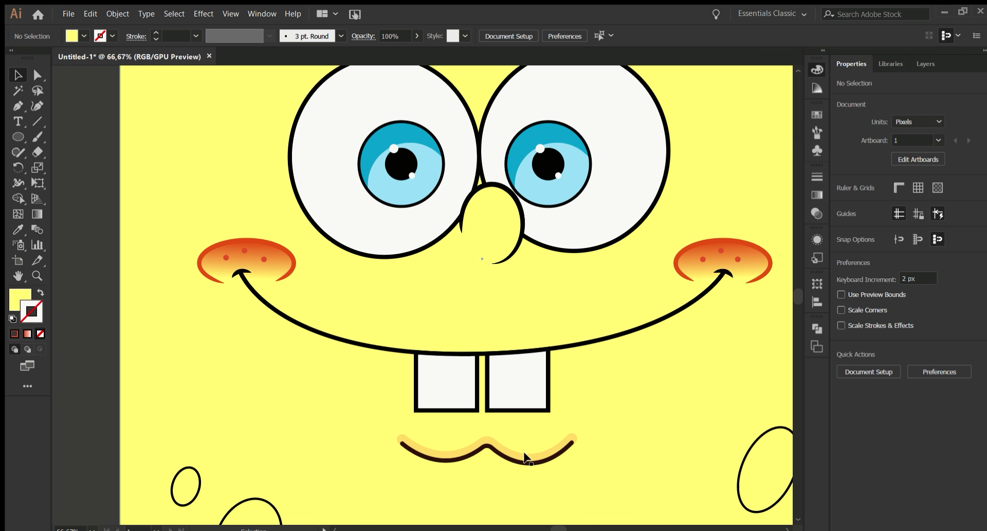
{"action": "left_click", "coordinate": [525, 456]}
{"action": "type", "text": "0"}
{"action": "key", "text": "Return"}
{"action": "key", "text": "ctrl+minus"}
{"action": "key", "text": "ctrl+minus"}
{"action": "key", "text": "ctrl+minus"}
{"action": "left_click", "coordinate": [646, 330]}
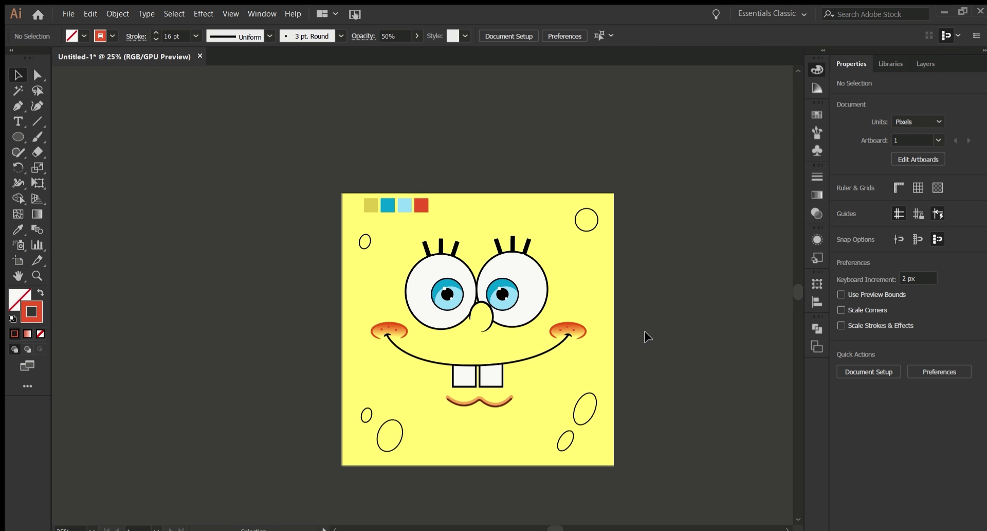
{"action": "key", "text": "ctrl+plus"}
{"action": "key", "text": "ctrl+plus"}
{"action": "left_click", "coordinate": [519, 365]}
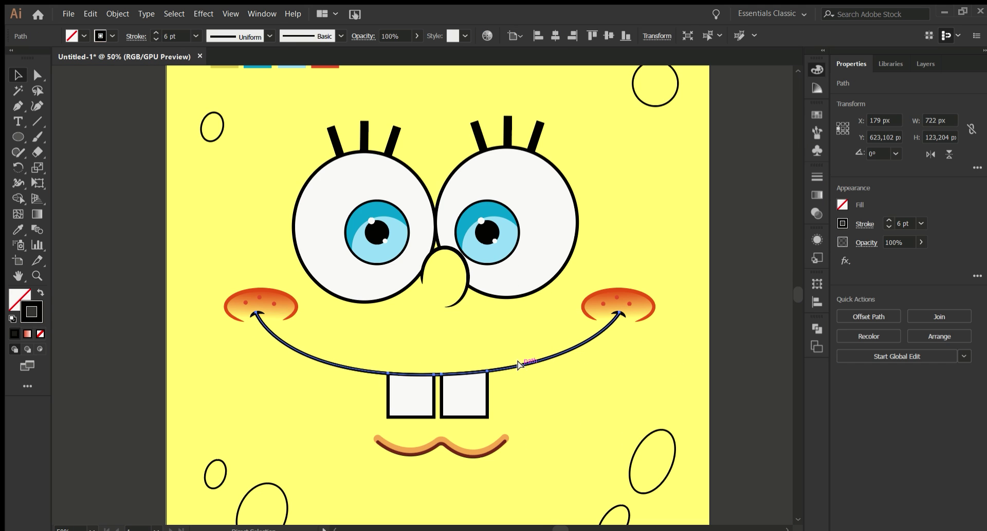
Give the smile copy a 20 pt stroke at 20% opacity
{"action": "double_click", "coordinate": [908, 225]}
{"action": "type", "text": "20"}
{"action": "key", "text": "Return"}
{"action": "key", "text": "Return"}
{"action": "key", "text": "ctrl+minus"}
{"action": "key", "text": "ctrl+minus"}
{"action": "left_click", "coordinate": [672, 308]}
Turn a teeth copy into a 20%-opacity shadow with swapped fill and stroke, sent behind the teeth
{"action": "key", "text": "ctrl+plus"}
{"action": "key", "text": "ctrl+plus"}
{"action": "key", "text": "ctrl+plus"}
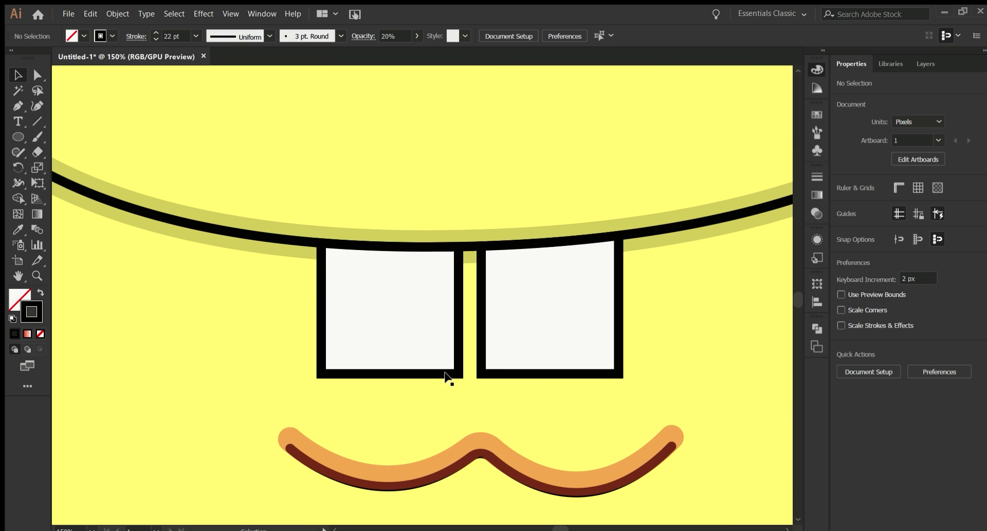
{"action": "left_click", "coordinate": [489, 379]}
{"action": "left_click", "coordinate": [40, 333]}
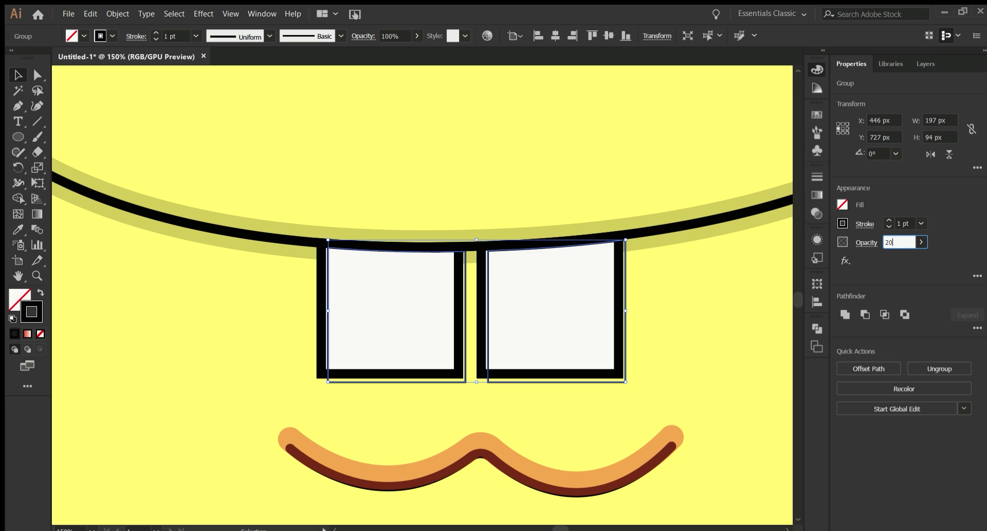
{"action": "key", "text": "Return"}
{"action": "left_click", "coordinate": [41, 292]}
{"action": "key", "text": "ctrl+bracketleft"}
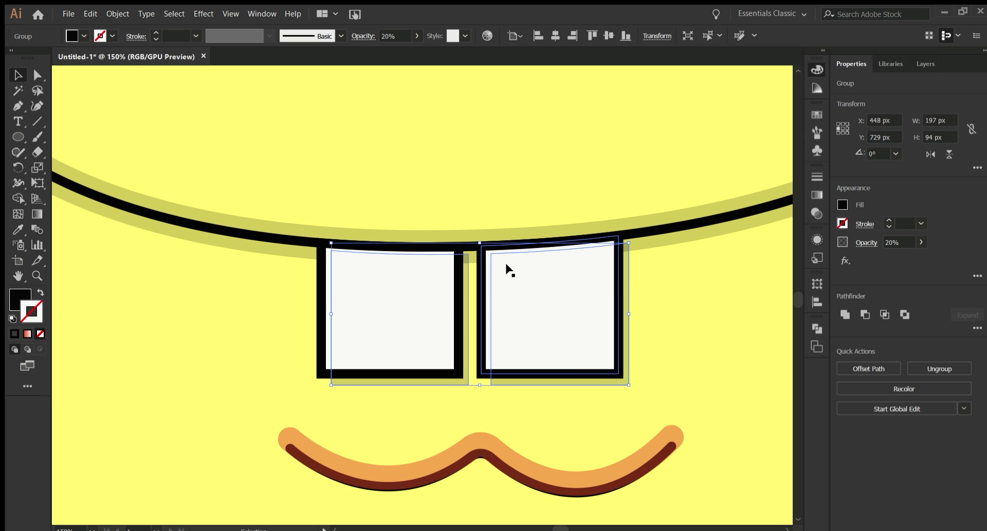
Shorten the teeth shadow's top edge so it fits under the smile
{"action": "left_click", "coordinate": [644, 260], "text": "shift"}
{"action": "key", "text": "ctrl+plus"}
{"action": "left_click", "coordinate": [223, 220], "text": "shift"}
{"action": "scroll", "coordinate": [677, 292], "scroll_direction": "down", "scroll_amount": 4}
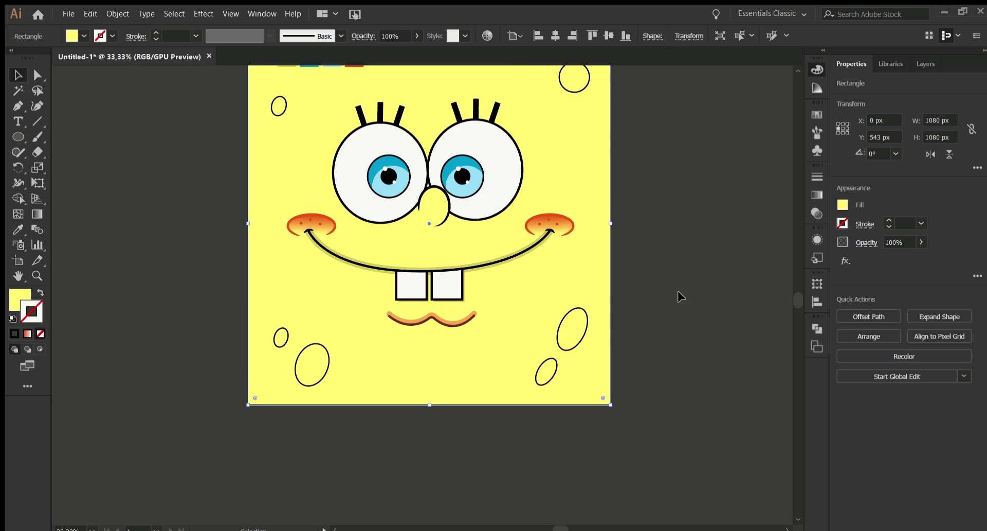
{"action": "scroll", "coordinate": [480, 368], "scroll_direction": "up", "scroll_amount": 4}
{"action": "left_click", "coordinate": [476, 368]}
{"action": "left_click_drag", "start_coordinate": [504, 286], "coordinate": [504, 296]}
{"action": "scroll", "coordinate": [504, 296], "scroll_direction": "down", "scroll_amount": 4}
{"action": "scroll", "coordinate": [332, 265], "scroll_direction": "up", "scroll_amount": 7}
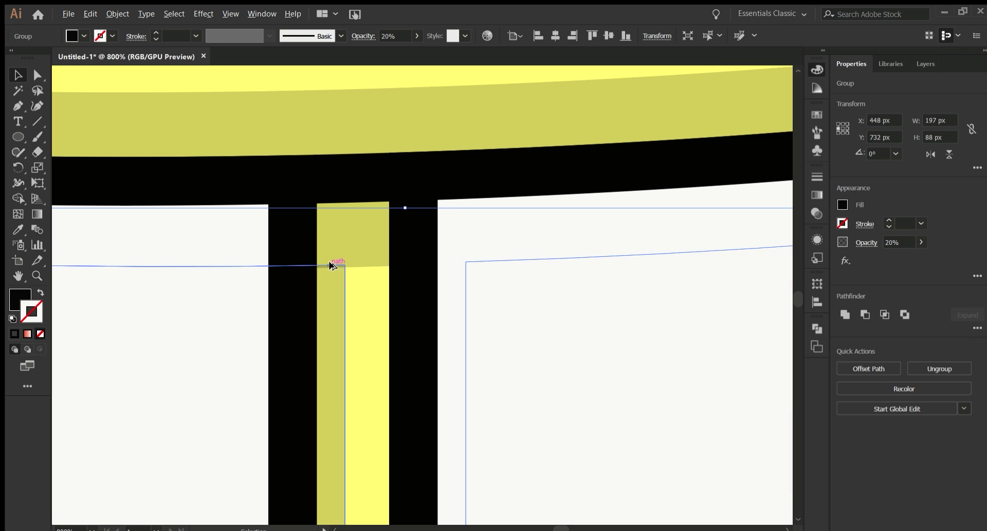
{"action": "left_click_drag", "start_coordinate": [404, 215], "coordinate": [404, 216]}
Click off the teeth and select the left eye white circle
{"action": "left_click", "coordinate": [386, 341]}
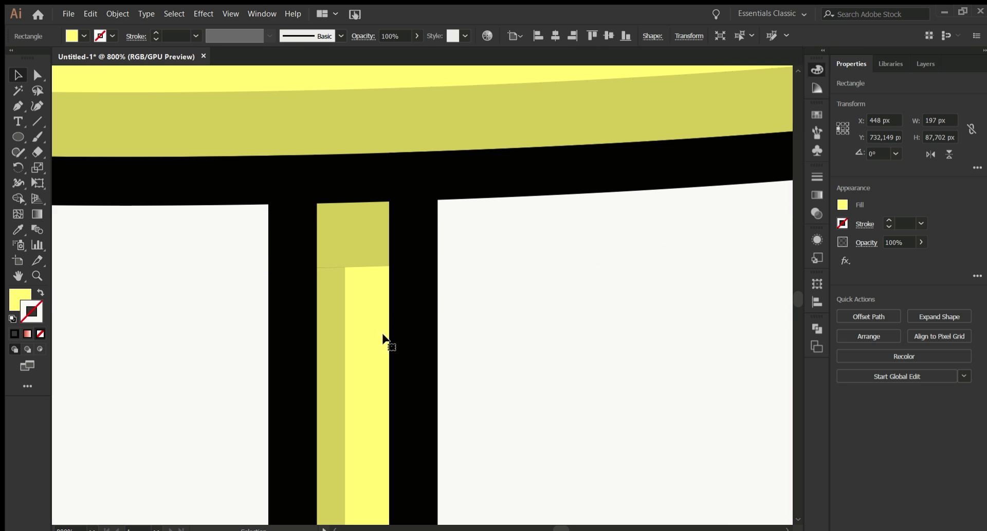
{"action": "scroll", "coordinate": [530, 374], "scroll_direction": "down", "scroll_amount": 7}
{"action": "scroll", "coordinate": [529, 373], "scroll_direction": "down", "scroll_amount": 1}
{"action": "scroll", "coordinate": [577, 324], "scroll_direction": "up", "scroll_amount": 2}
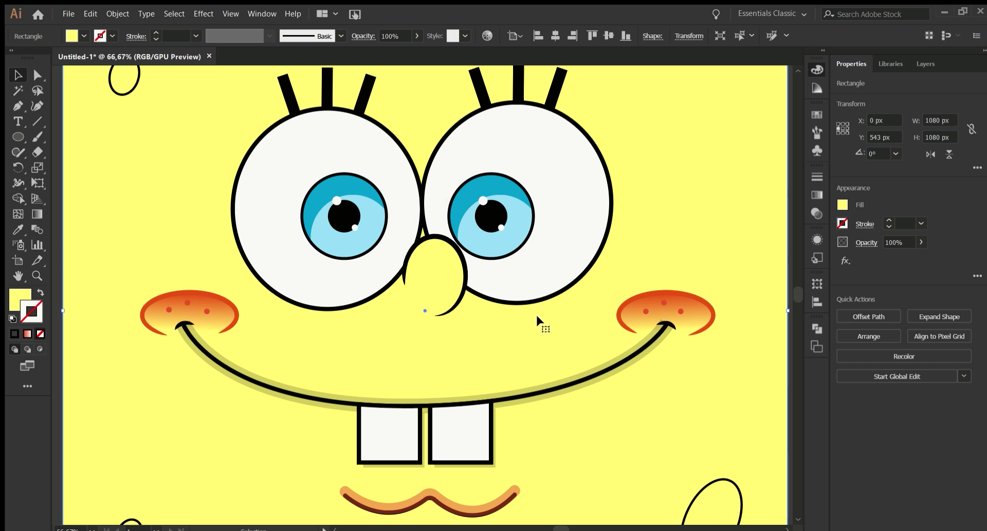
{"action": "left_click", "coordinate": [385, 291]}
Turn the eye copy into a 20%-opacity shadow and move it behind the right eye
{"action": "left_click", "coordinate": [40, 292]}
{"action": "key", "text": "/"}
{"action": "double_click", "coordinate": [895, 242]}
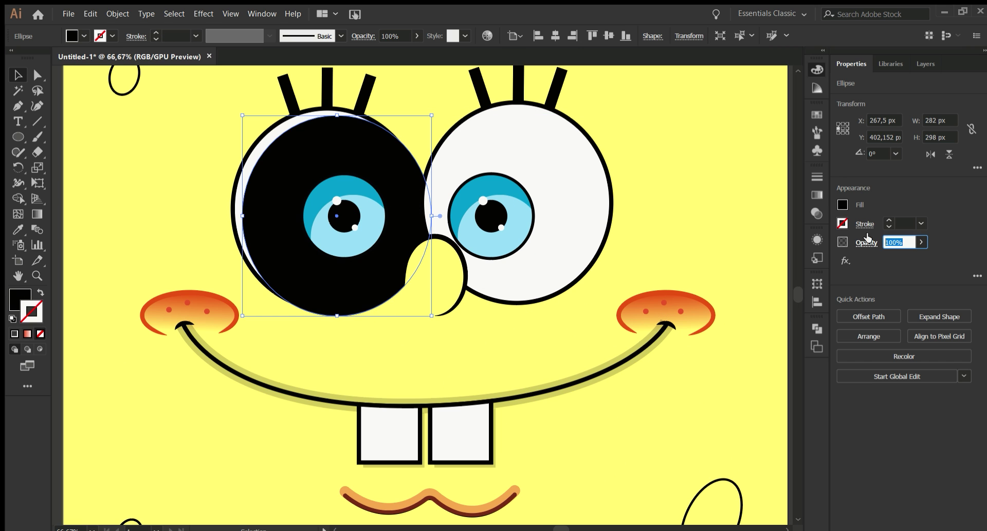
{"action": "type", "text": "20"}
{"action": "key", "text": "Return"}
{"action": "left_click_drag", "start_coordinate": [391, 307], "coordinate": [573, 279]}
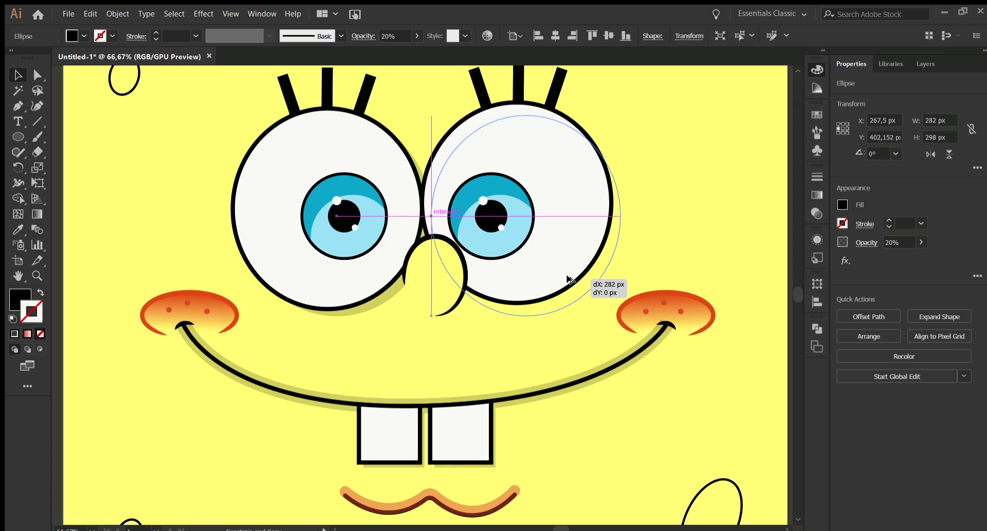
{"action": "key", "text": "ctrl+shift+a"}
{"action": "key", "text": "ctrl+minus"}
{"action": "key", "text": "ctrl+plus"}
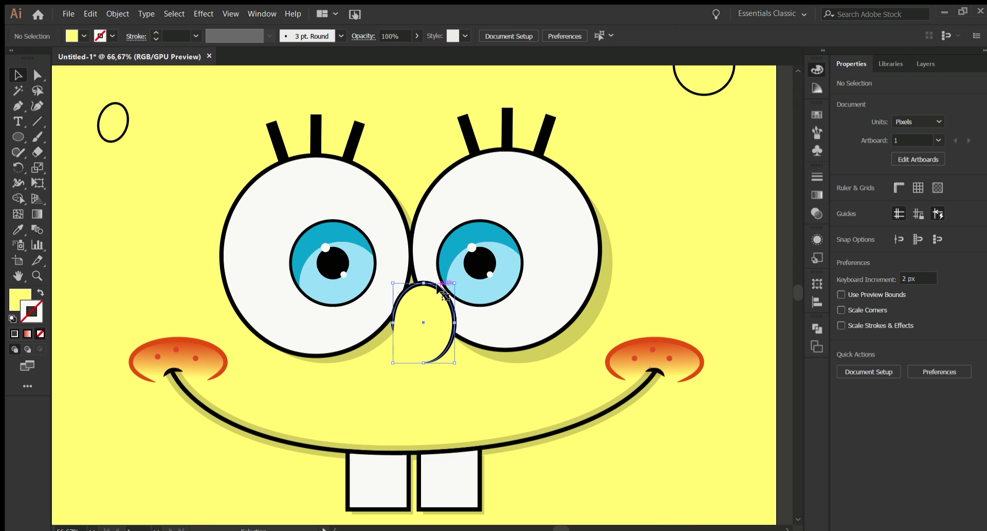
Duplicate the nose as a black 20%-opacity shadow, rotated and placed below the nose
{"action": "left_click", "coordinate": [435, 285]}
{"action": "key", "text": "a"}
{"action": "left_click_drag", "start_coordinate": [458, 280], "coordinate": [443, 371]}
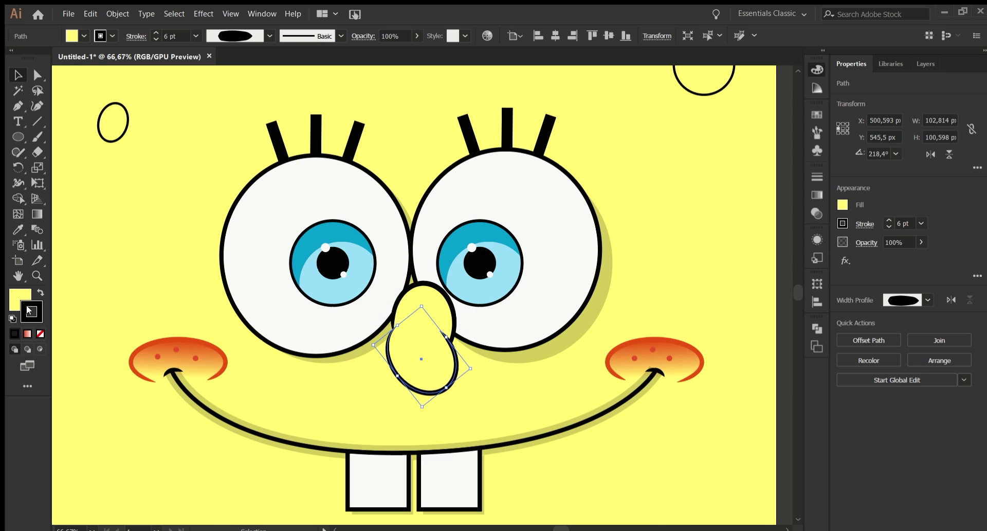
{"action": "key", "text": "shift+x"}
{"action": "key", "text": "slash"}
{"action": "left_click", "coordinate": [898, 242]}
{"action": "type", "text": "20"}
{"action": "key", "text": "Return"}
{"action": "key", "text": "ctrl+plus"}
{"action": "key", "text": "ctrl+plus"}
{"action": "left_click_drag", "start_coordinate": [431, 360], "coordinate": [381, 385]}
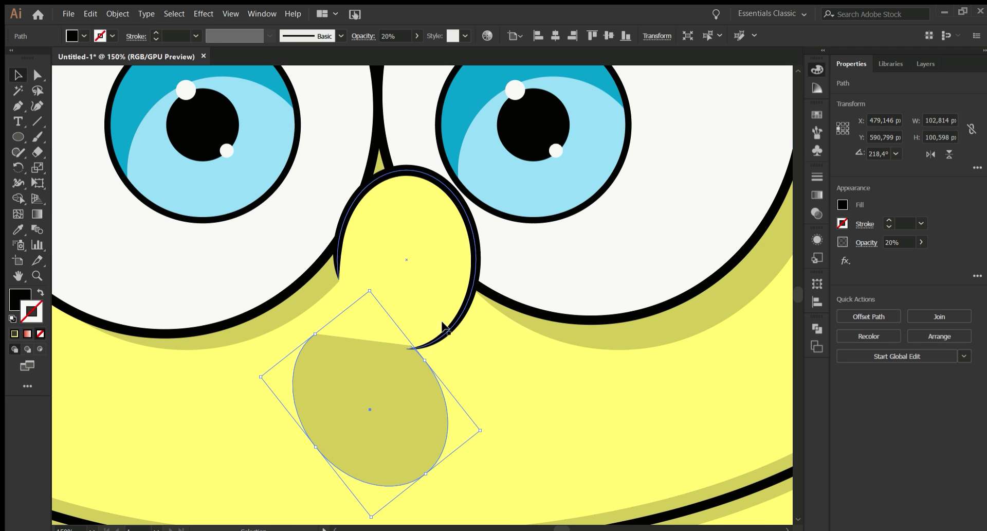
Zoom in on the nose and start a Pen cutting path at its edge
{"action": "key", "text": "ctrl+0"}
{"action": "key", "text": "ctrl+plus"}
{"action": "key", "text": "ctrl+plus"}
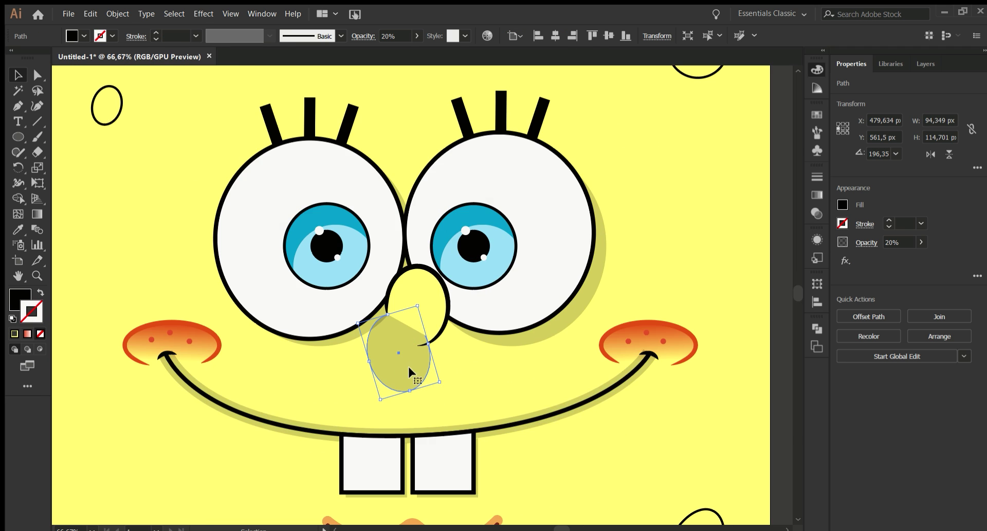
{"action": "key", "text": "ctrl+plus"}
{"action": "key", "text": "p"}
{"action": "left_click", "coordinate": [356, 241]}
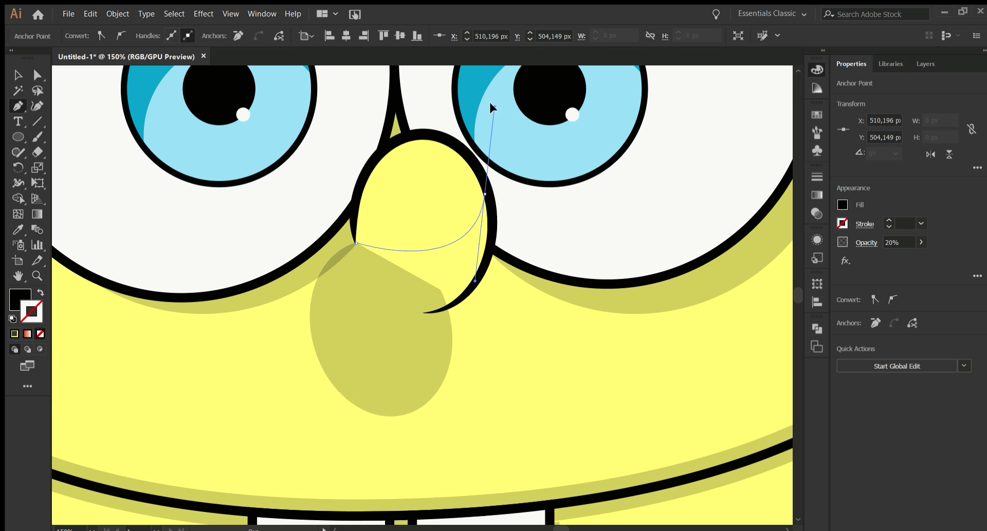
Curve the shadow path along the nose's lower edge and select the shapes overlapping it
{"action": "scroll", "coordinate": [491, 106], "scroll_direction": "up", "scroll_amount": 3}
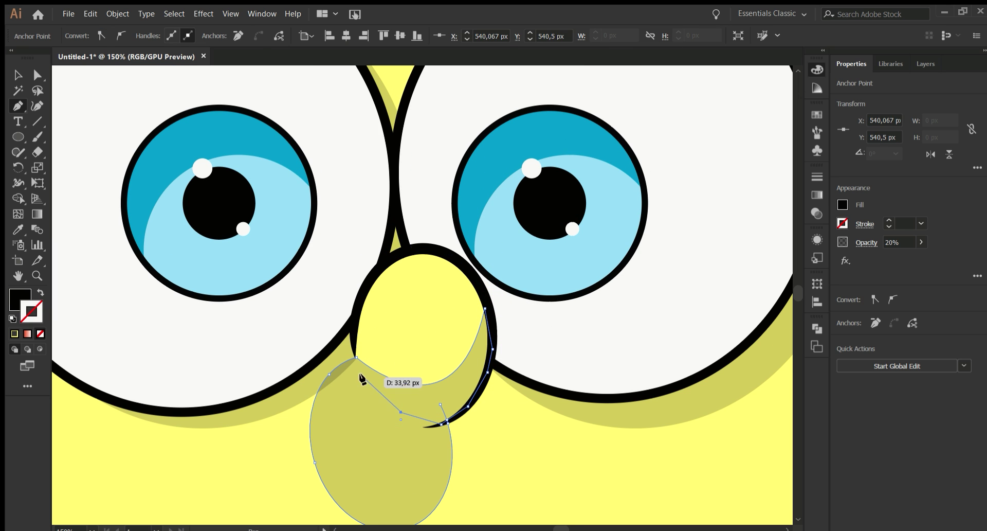
{"action": "left_click_drag", "start_coordinate": [361, 377], "coordinate": [374, 401]}
{"action": "key", "text": "v"}
{"action": "scroll", "coordinate": [370, 422], "scroll_direction": "up", "scroll_amount": 2}
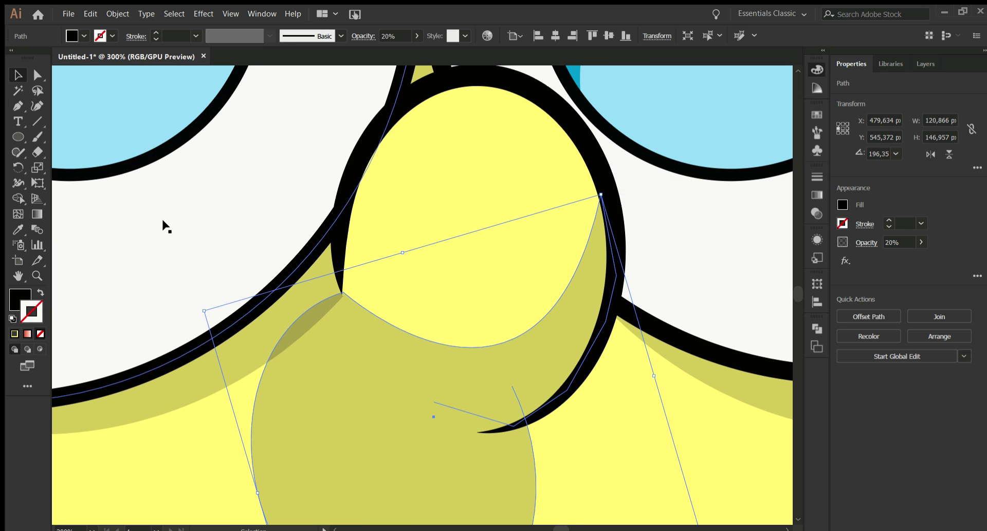
{"action": "left_click", "coordinate": [247, 386]}
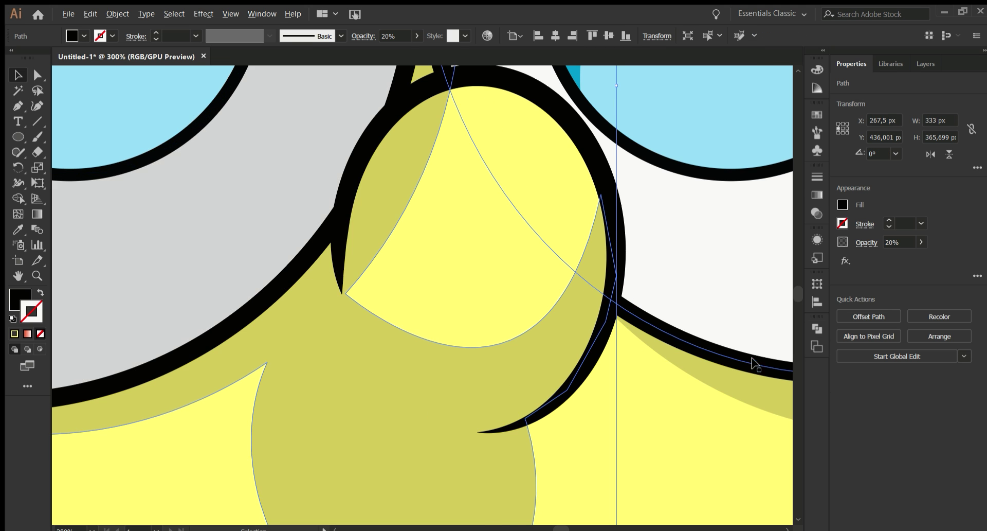
{"action": "key", "text": "ctrl+1"}
Select the nose crescent and add a curved point on the nose shadow's edge
{"action": "key", "text": "a"}
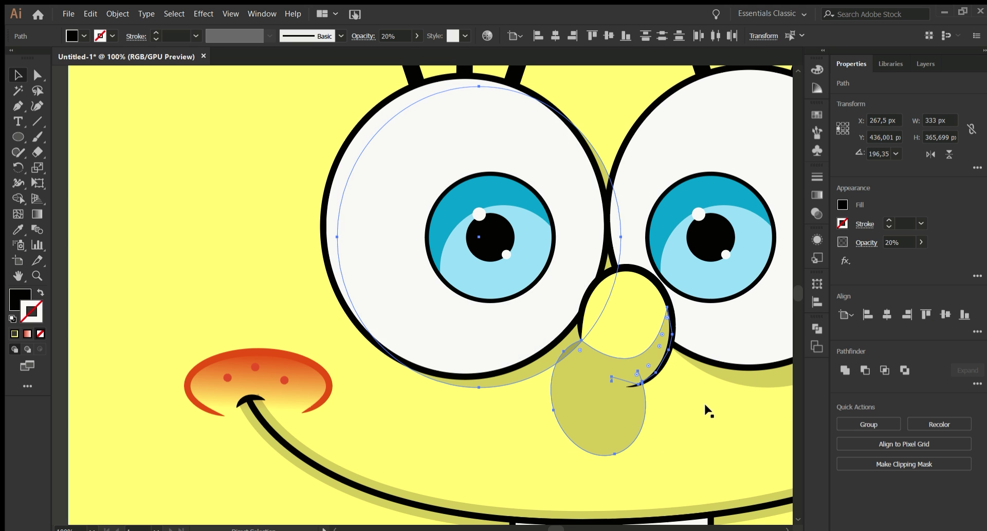
{"action": "key", "text": "ctrl+shift+a"}
{"action": "key", "text": "ctrl+0"}
{"action": "scroll", "coordinate": [518, 368], "scroll_direction": "up", "scroll_amount": 4}
{"action": "scroll", "coordinate": [518, 368], "scroll_direction": "up", "scroll_amount": 2}
{"action": "left_click", "coordinate": [530, 367]}
{"action": "left_click", "coordinate": [17, 106]}
{"action": "left_click", "coordinate": [428, 310]}
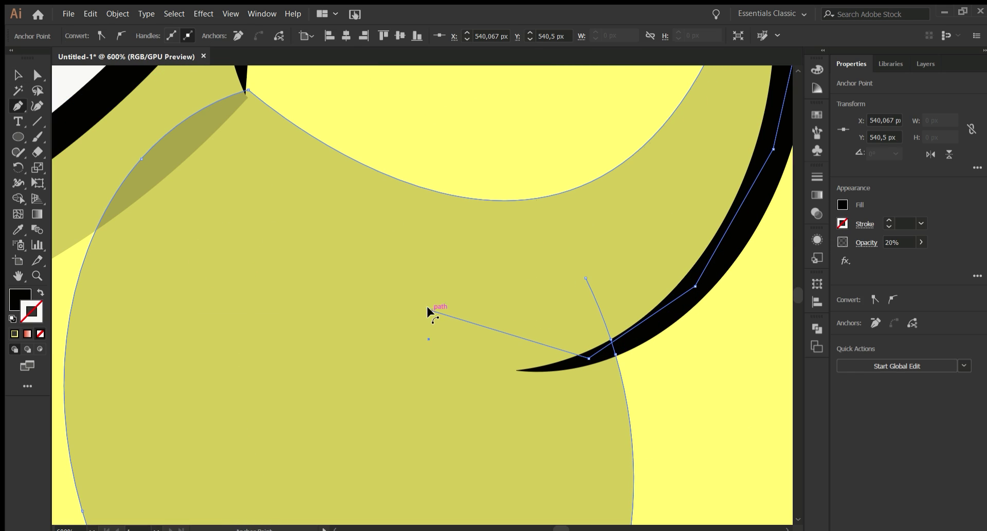
{"action": "left_click_drag", "start_coordinate": [94, 225], "coordinate": [254, 134]}
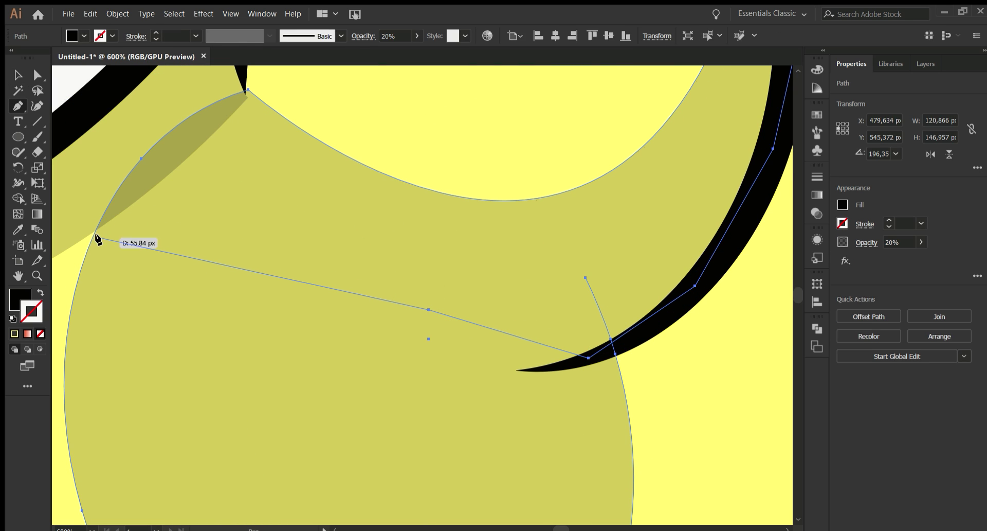
{"action": "key", "text": "v"}
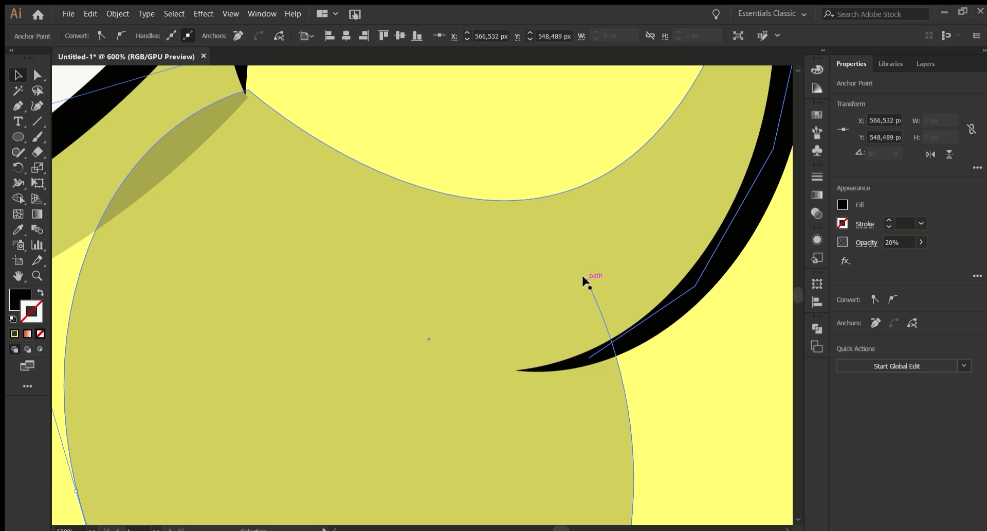
Adjust the anchor handle on the nose shadow near the crescent
{"action": "scroll", "coordinate": [585, 282], "scroll_direction": "down", "scroll_amount": 3}
{"action": "scroll", "coordinate": [366, 340], "scroll_direction": "up", "scroll_amount": 2}
{"action": "key", "text": "a"}
{"action": "left_click_drag", "start_coordinate": [410, 240], "coordinate": [426, 291]}
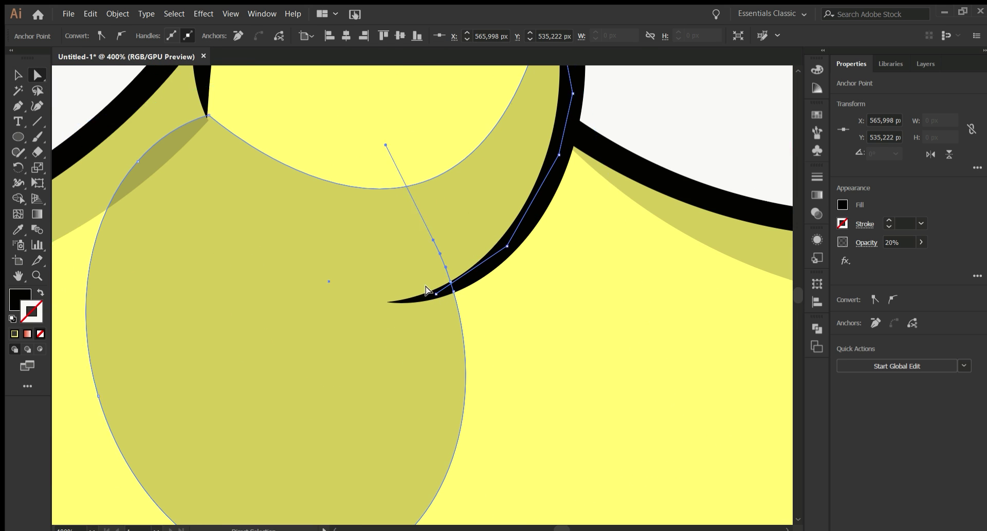
{"action": "scroll", "coordinate": [426, 257], "scroll_direction": "up", "scroll_amount": 3}
{"action": "scroll", "coordinate": [368, 221], "scroll_direction": "down", "scroll_amount": 4}
{"action": "scroll", "coordinate": [368, 220], "scroll_direction": "up", "scroll_amount": 3}
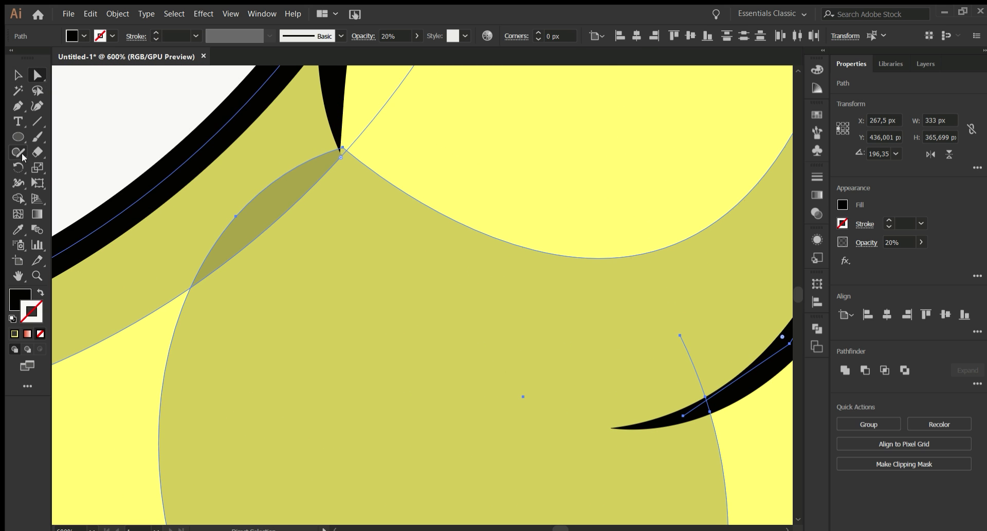
{"action": "key", "text": "shift+m"}
{"action": "key", "text": "v"}
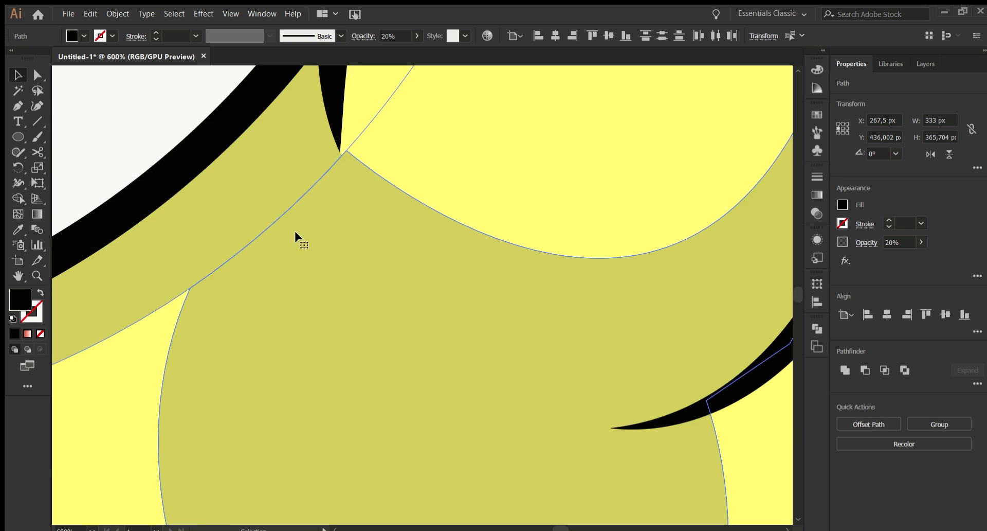
Nudge the nose shadow's corner anchor into place, then deselect the path
{"action": "scroll", "coordinate": [295, 236], "scroll_direction": "down", "scroll_amount": 5}
{"action": "scroll", "coordinate": [511, 335], "scroll_direction": "up", "scroll_amount": 6}
{"action": "left_click", "coordinate": [106, 110]}
{"action": "key", "text": "a"}
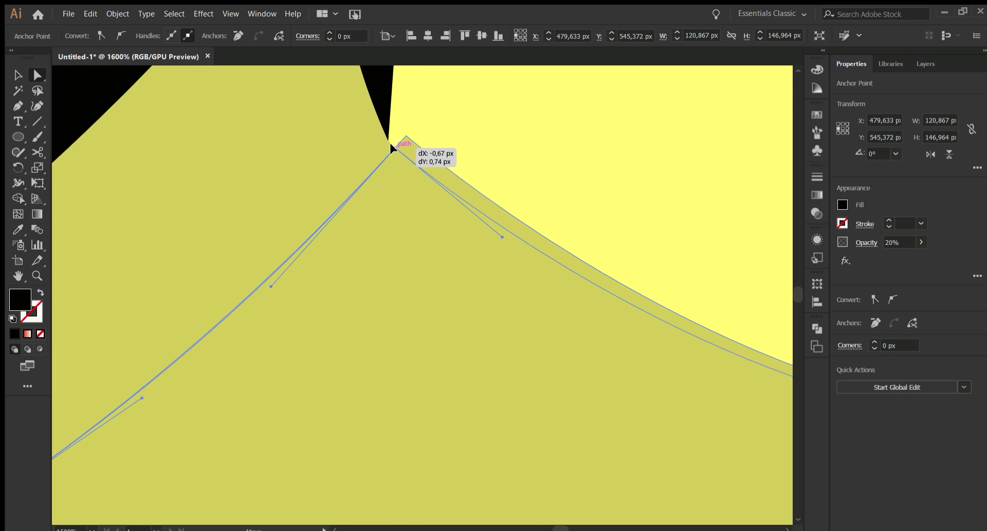
{"action": "scroll", "coordinate": [283, 319], "scroll_direction": "down", "scroll_amount": 3}
{"action": "scroll", "coordinate": [231, 260], "scroll_direction": "up", "scroll_amount": 4}
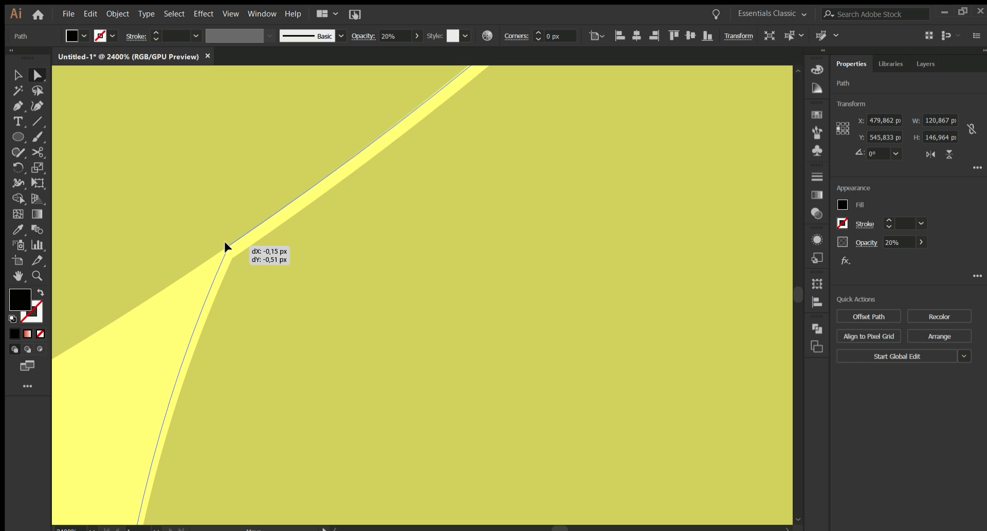
{"action": "left_click_drag", "start_coordinate": [227, 246], "coordinate": [226, 246]}
{"action": "scroll", "coordinate": [480, 138], "scroll_direction": "up", "scroll_amount": 5}
{"action": "key", "text": "ctrl+shift+a"}
{"action": "key", "text": "v"}
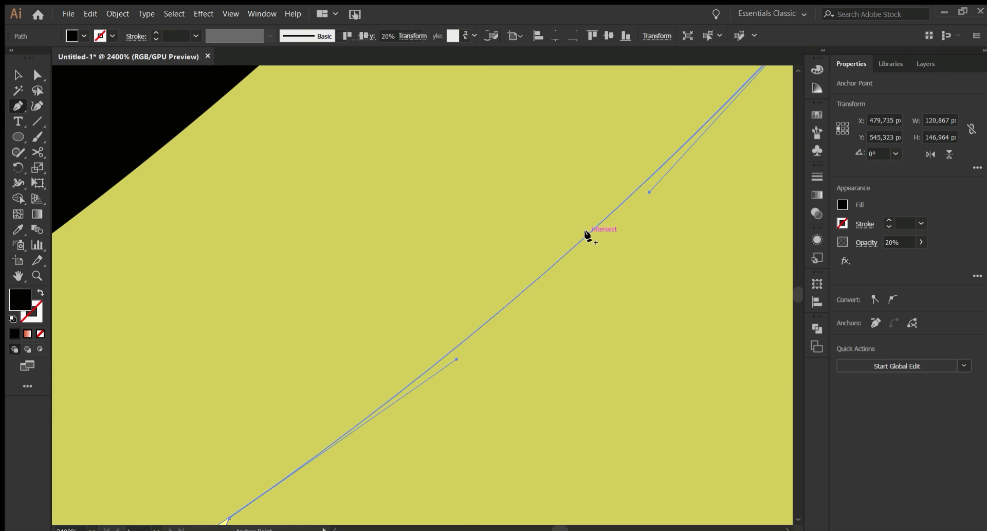
Select the olive shadow shape and an anchor on its edge
{"action": "scroll", "coordinate": [589, 234], "scroll_direction": "down", "scroll_amount": 8}
{"action": "scroll", "coordinate": [411, 412], "scroll_direction": "down", "scroll_amount": 4}
{"action": "scroll", "coordinate": [421, 420], "scroll_direction": "up", "scroll_amount": 10}
{"action": "left_click", "coordinate": [161, 234]}
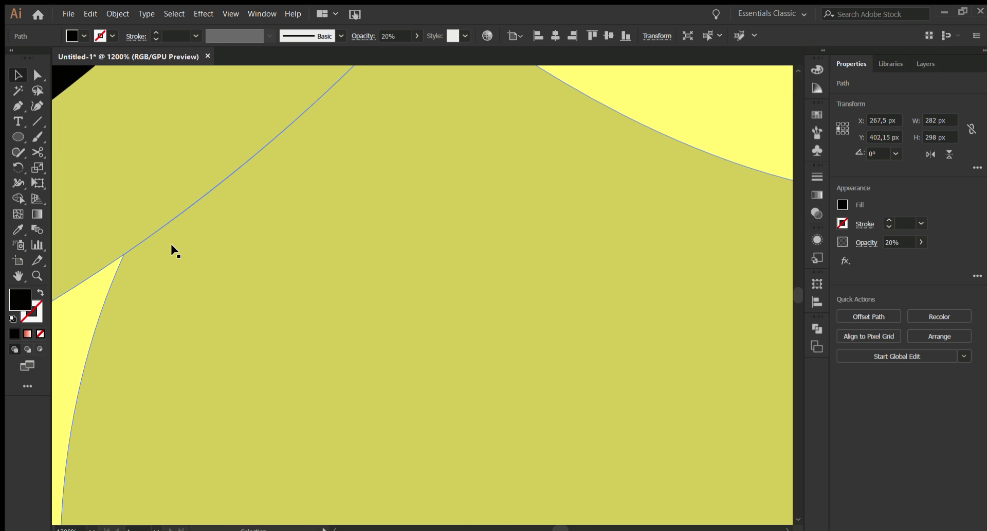
{"action": "scroll", "coordinate": [431, 276], "scroll_direction": "down", "scroll_amount": 2}
{"action": "scroll", "coordinate": [431, 276], "scroll_direction": "down", "scroll_amount": 4}
{"action": "scroll", "coordinate": [458, 278], "scroll_direction": "up", "scroll_amount": 2}
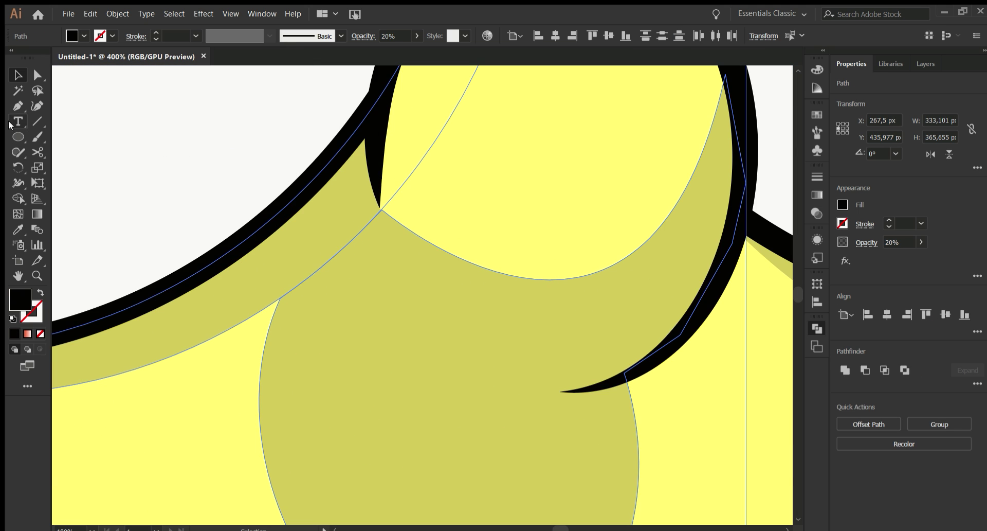
{"action": "left_click", "coordinate": [347, 247]}
{"action": "scroll", "coordinate": [346, 247], "scroll_direction": "down", "scroll_amount": 2}
{"action": "scroll", "coordinate": [668, 357], "scroll_direction": "down", "scroll_amount": 3}
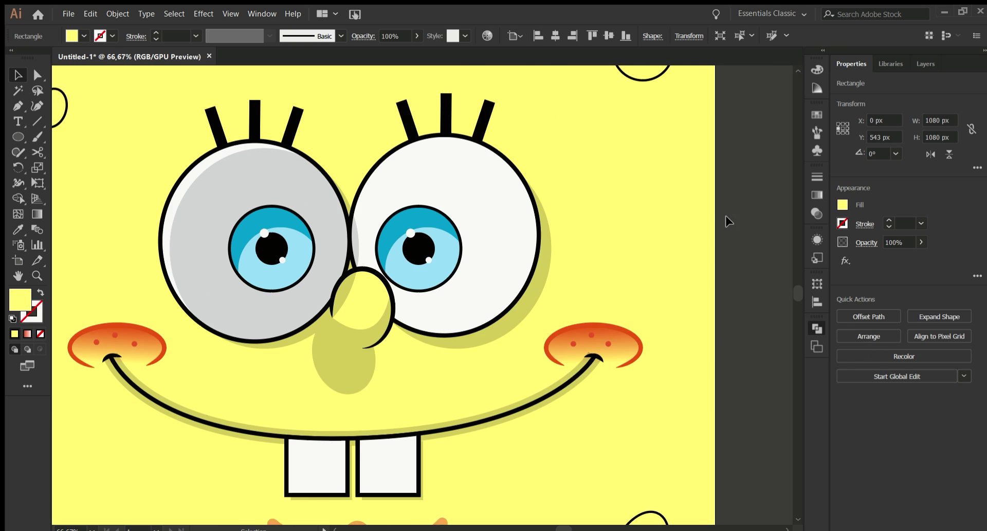
Select the nose outline together with its olive shadow, then deselect them
{"action": "scroll", "coordinate": [355, 288], "scroll_direction": "up", "scroll_amount": 2}
{"action": "left_click", "coordinate": [388, 320]}
{"action": "left_click", "coordinate": [353, 417]}
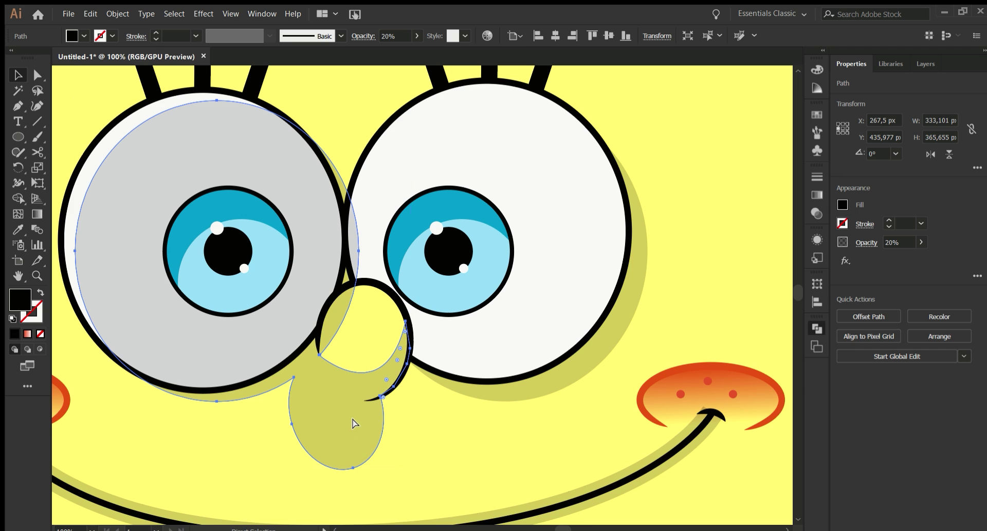
{"action": "key", "text": "v"}
{"action": "scroll", "coordinate": [347, 404], "scroll_direction": "up", "scroll_amount": 1}
{"action": "left_click", "coordinate": [366, 326]}
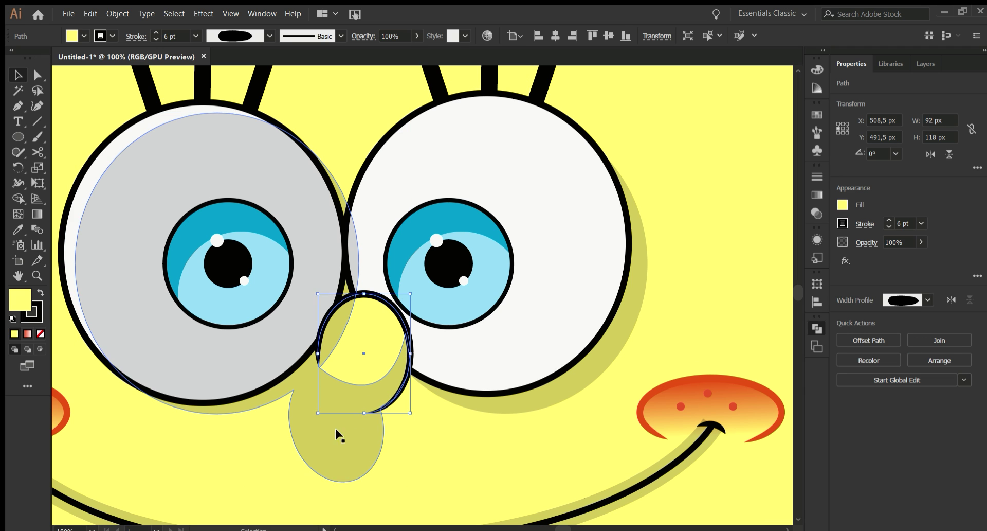
{"action": "left_click", "coordinate": [353, 396], "text": "shift"}
{"action": "scroll", "coordinate": [353, 397], "scroll_direction": "left", "scroll_amount": 2}
{"action": "left_click", "coordinate": [491, 440]}
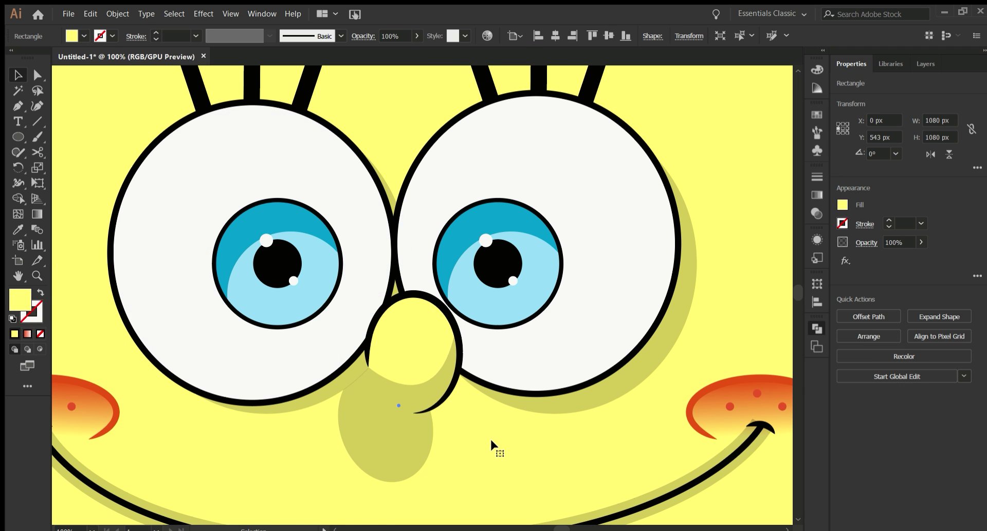
Move the nose outline a few pixels down and right, then inspect its anchors
{"action": "scroll", "coordinate": [491, 441], "scroll_direction": "down", "scroll_amount": 5}
{"action": "scroll", "coordinate": [412, 360], "scroll_direction": "up", "scroll_amount": 5}
{"action": "scroll", "coordinate": [515, 360], "scroll_direction": "down", "scroll_amount": 2}
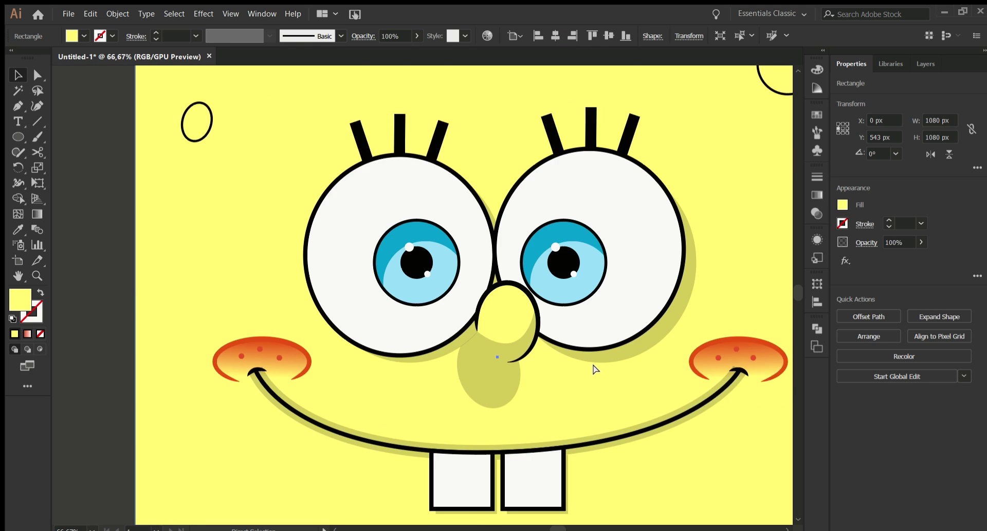
{"action": "scroll", "coordinate": [595, 368], "scroll_direction": "down", "scroll_amount": 2}
{"action": "scroll", "coordinate": [578, 352], "scroll_direction": "right", "scroll_amount": 1}
{"action": "scroll", "coordinate": [661, 334], "scroll_direction": "down", "scroll_amount": 3}
{"action": "scroll", "coordinate": [449, 315], "scroll_direction": "up", "scroll_amount": 4}
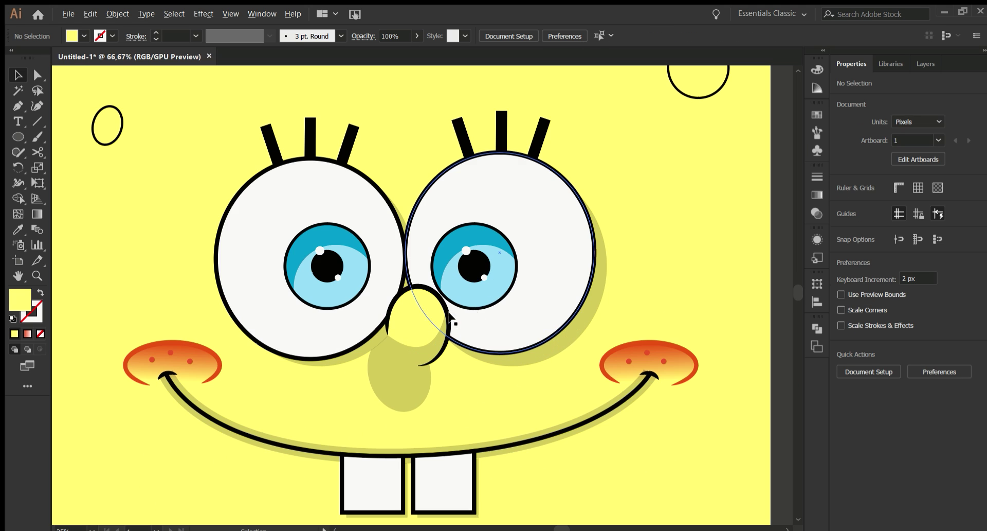
{"action": "scroll", "coordinate": [463, 273], "scroll_direction": "up", "scroll_amount": 3}
{"action": "scroll", "coordinate": [319, 382], "scroll_direction": "up", "scroll_amount": 2}
{"action": "left_click_drag", "start_coordinate": [387, 219], "coordinate": [390, 241]}
{"action": "key", "text": "a"}
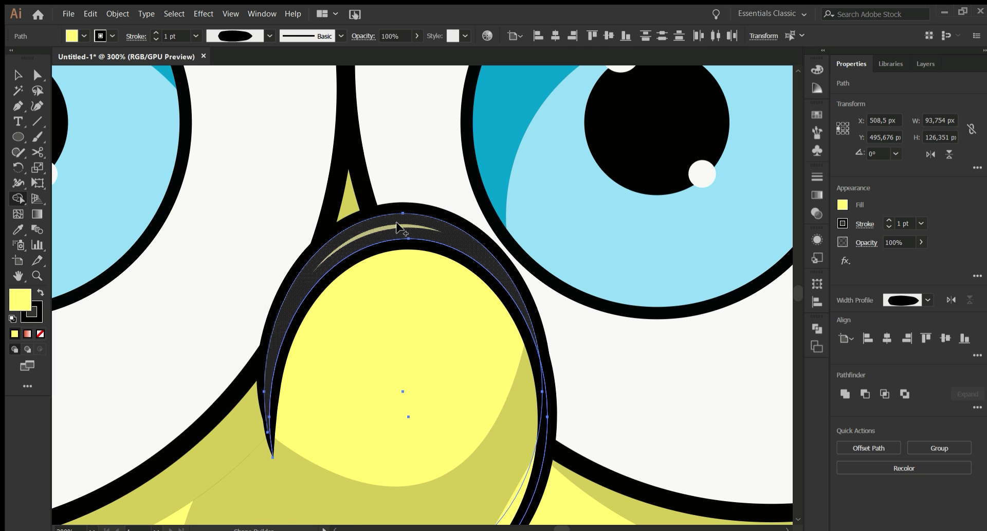
{"action": "left_click", "coordinate": [638, 393]}
{"action": "key", "text": "ctrl+minus"}
{"action": "key", "text": "ctrl+minus"}
{"action": "key", "text": "ctrl+minus"}
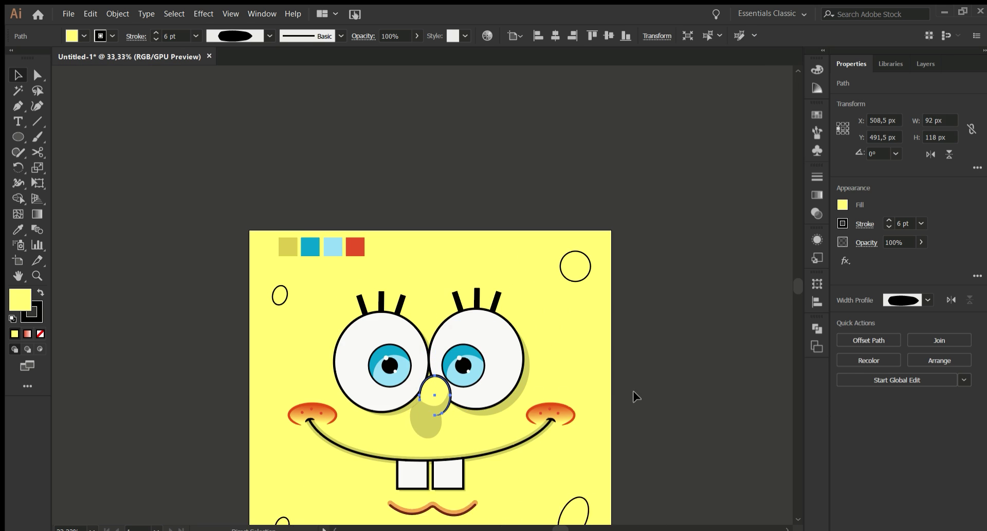
Give the nose shadow the solid olive swatch colour at 100% opacity
{"action": "key", "text": "v"}
{"action": "key", "text": "ctrl+z"}
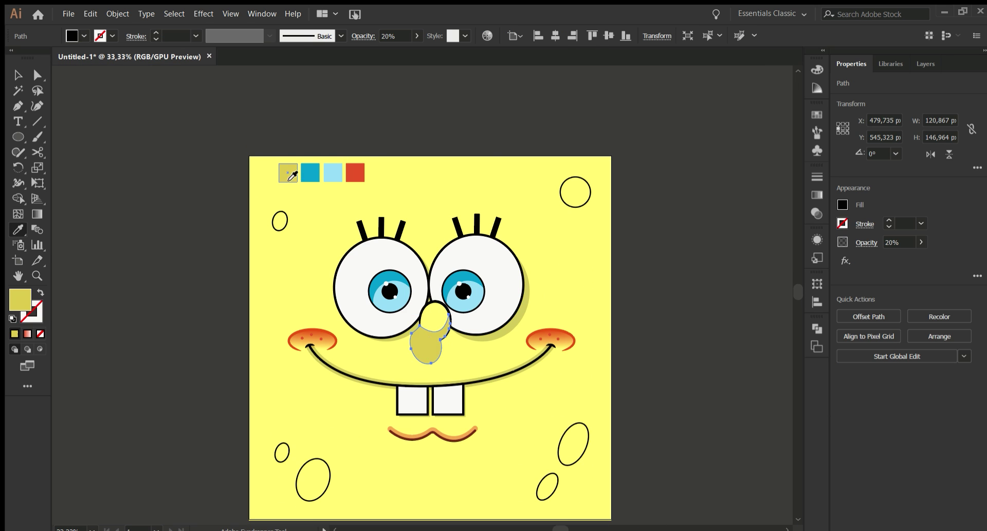
{"action": "left_click", "coordinate": [288, 173]}
{"action": "scroll", "coordinate": [486, 350], "scroll_direction": "up", "scroll_amount": 3}
{"action": "scroll", "coordinate": [482, 375], "scroll_direction": "down", "scroll_amount": 2}
{"action": "key", "text": "ctrl+shift+a"}
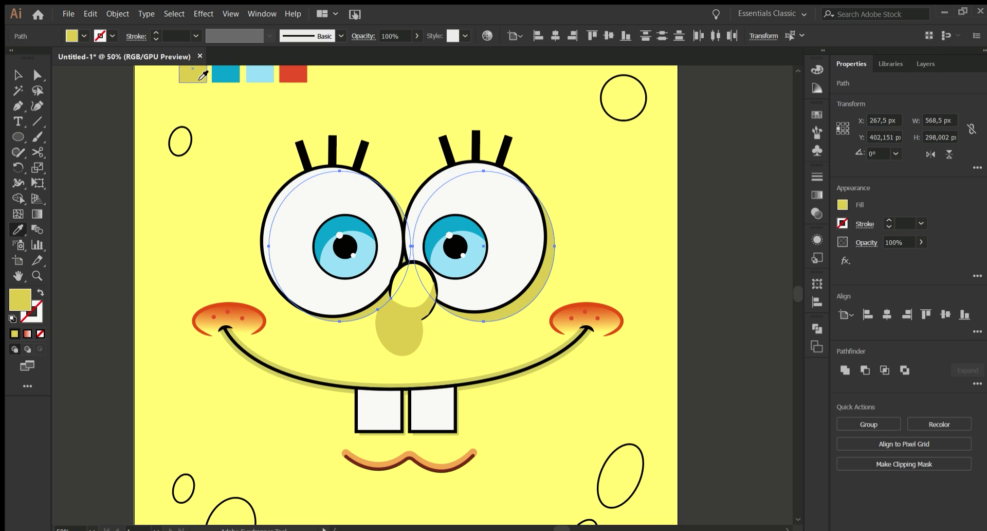
Try the olive swatch on the smile's shadow stroke, then undo it
{"action": "scroll", "coordinate": [578, 297], "scroll_direction": "down", "scroll_amount": 2}
{"action": "scroll", "coordinate": [441, 282], "scroll_direction": "up", "scroll_amount": 3}
{"action": "left_click", "coordinate": [443, 308]}
{"action": "left_click", "coordinate": [441, 280]}
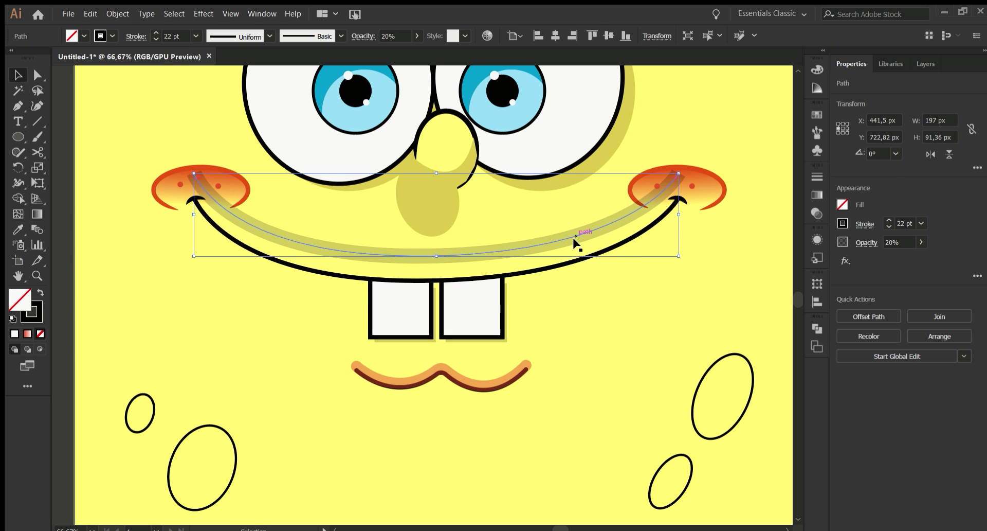
{"action": "scroll", "coordinate": [574, 236], "scroll_direction": "down", "scroll_amount": 3}
{"action": "scroll", "coordinate": [274, 198], "scroll_direction": "up", "scroll_amount": 1}
{"action": "key", "text": "i"}
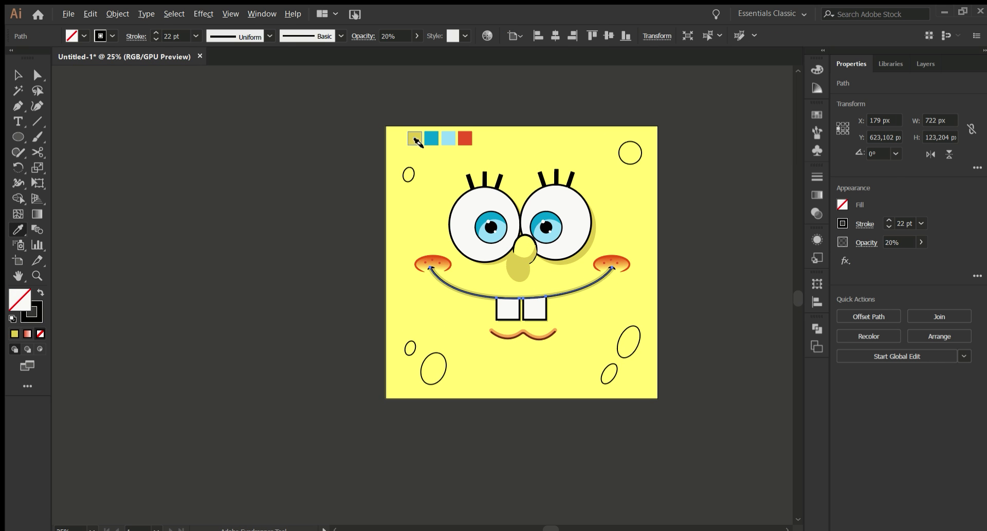
{"action": "left_click", "coordinate": [416, 142], "text": "shift"}
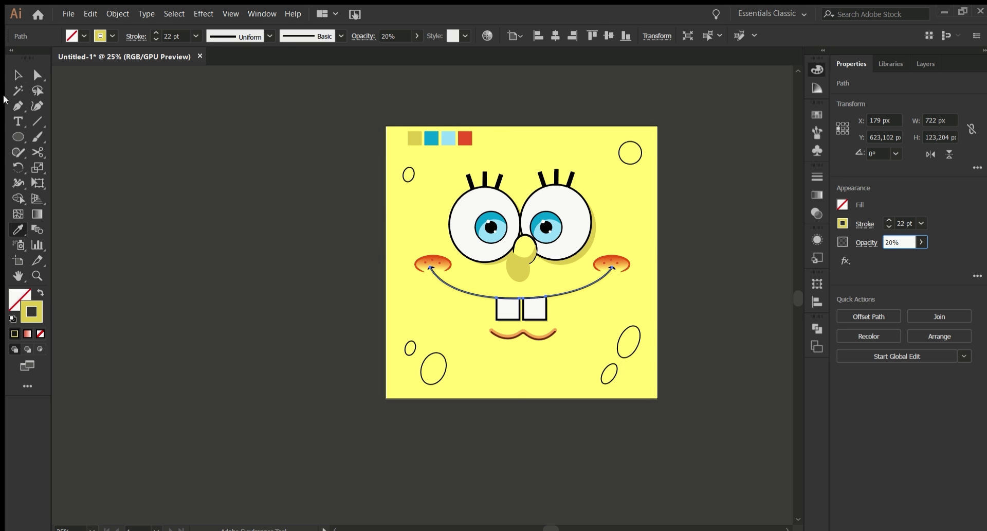
{"action": "key", "text": "ctrl+z"}
{"action": "scroll", "coordinate": [624, 308], "scroll_direction": "up", "scroll_amount": 4}
{"action": "scroll", "coordinate": [320, 165], "scroll_direction": "down", "scroll_amount": 3}
Select all the freckle spots on the face
{"action": "key", "text": "v"}
{"action": "left_click", "coordinate": [313, 151]}
{"action": "left_click", "coordinate": [609, 122], "text": "shift"}
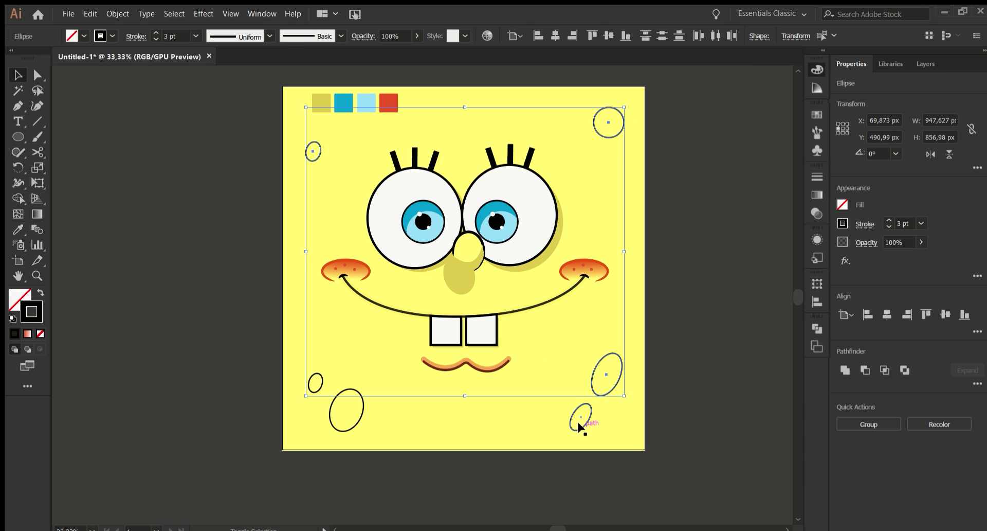
Fill the selected freckle spots with solid olive and deselect them
{"action": "left_click", "coordinate": [322, 101]}
{"action": "key", "text": "v"}
{"action": "scroll", "coordinate": [700, 240], "scroll_direction": "right", "scroll_amount": 2}
{"action": "left_click", "coordinate": [700, 240]}
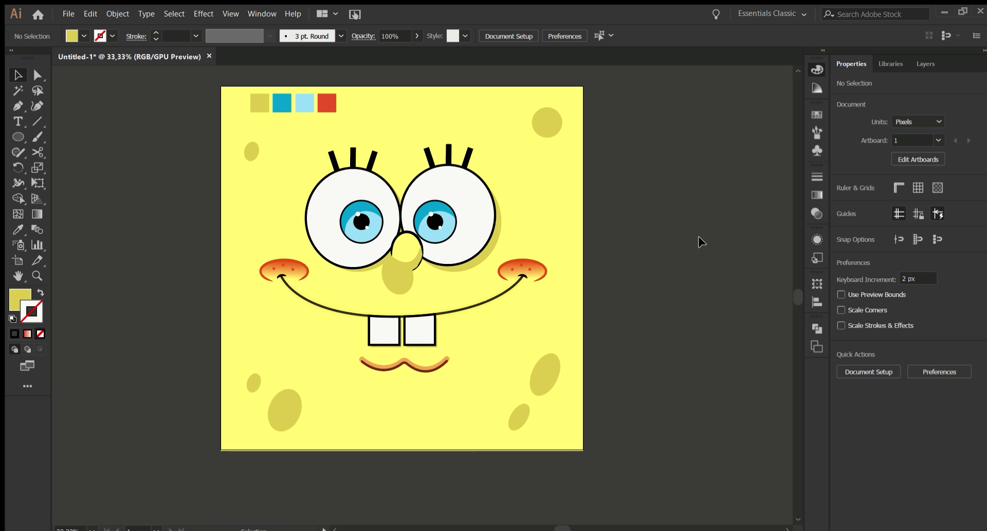
{"action": "left_click", "coordinate": [113, 276]}
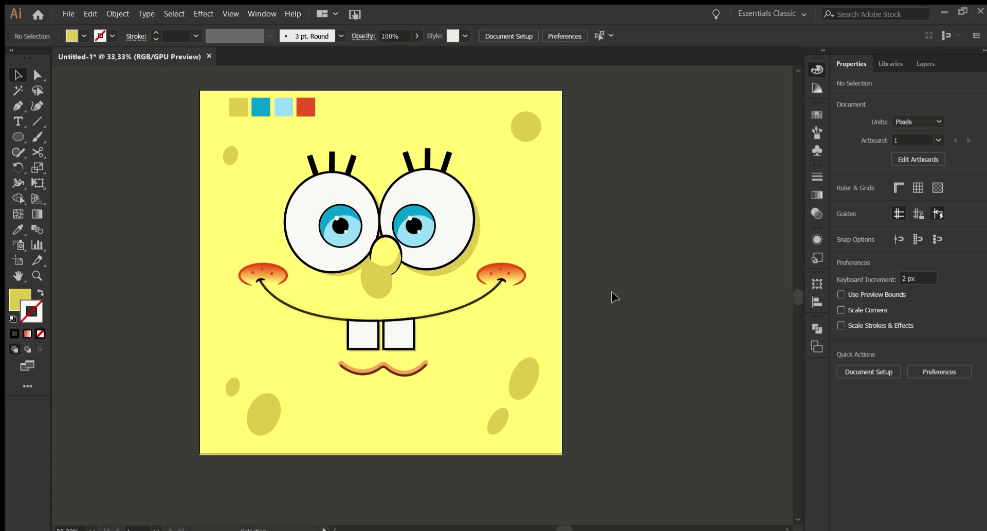
Zoom out and select the eyes group to check its stroke weight
{"action": "key", "text": "ctrl+minus"}
{"action": "scroll", "coordinate": [363, 276], "scroll_direction": "up", "scroll_amount": 6}
{"action": "scroll", "coordinate": [603, 375], "scroll_direction": "down", "scroll_amount": 4}
{"action": "scroll", "coordinate": [590, 368], "scroll_direction": "down", "scroll_amount": 1}
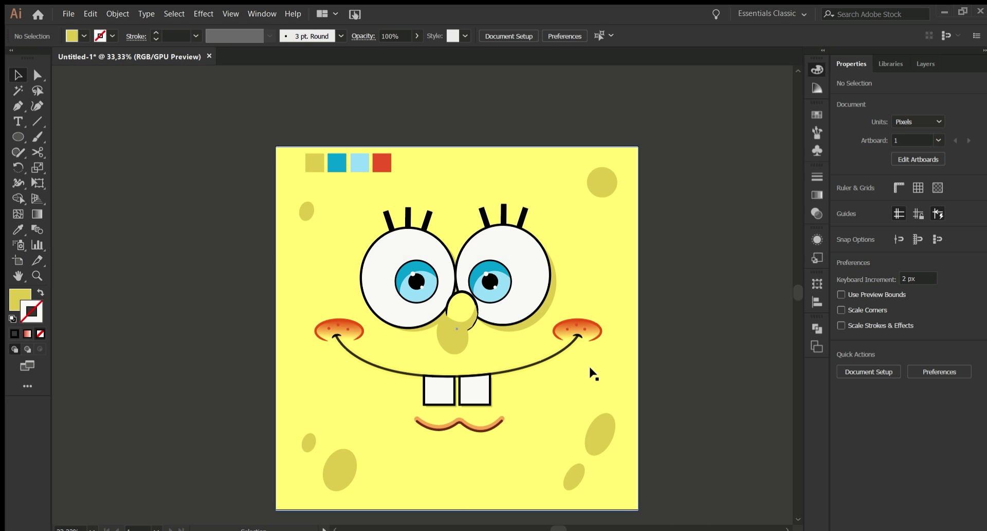
{"action": "scroll", "coordinate": [571, 339], "scroll_direction": "up", "scroll_amount": 3}
{"action": "left_click", "coordinate": [282, 259]}
{"action": "left_click", "coordinate": [901, 225]}
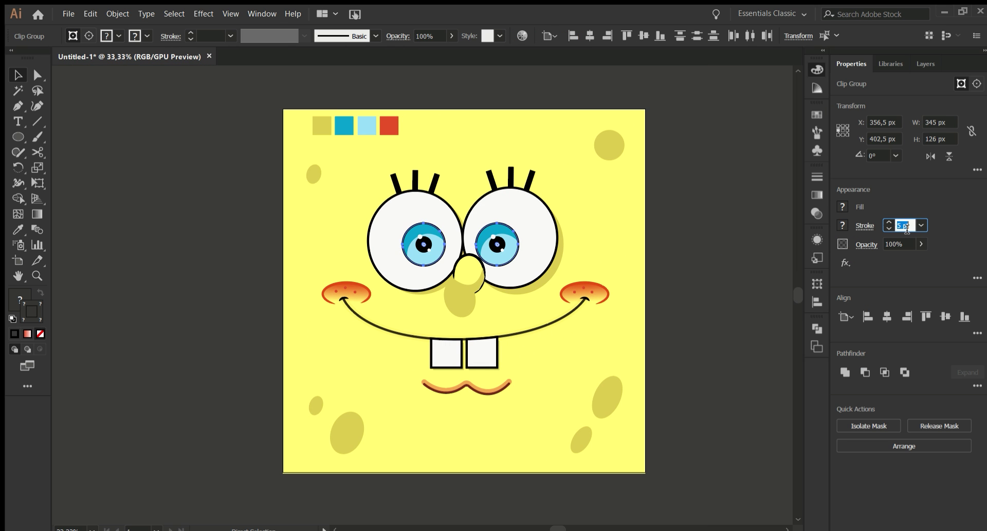
Draw a curved shadow shape across the top of the left front tooth
{"action": "left_click", "coordinate": [661, 293]}
{"action": "key", "text": "p"}
{"action": "scroll", "coordinate": [503, 333], "scroll_direction": "up", "scroll_amount": 3}
{"action": "scroll", "coordinate": [206, 388], "scroll_direction": "up", "scroll_amount": 3}
{"action": "left_click", "coordinate": [203, 382]}
{"action": "left_click_drag", "start_coordinate": [338, 391], "coordinate": [378, 369]}
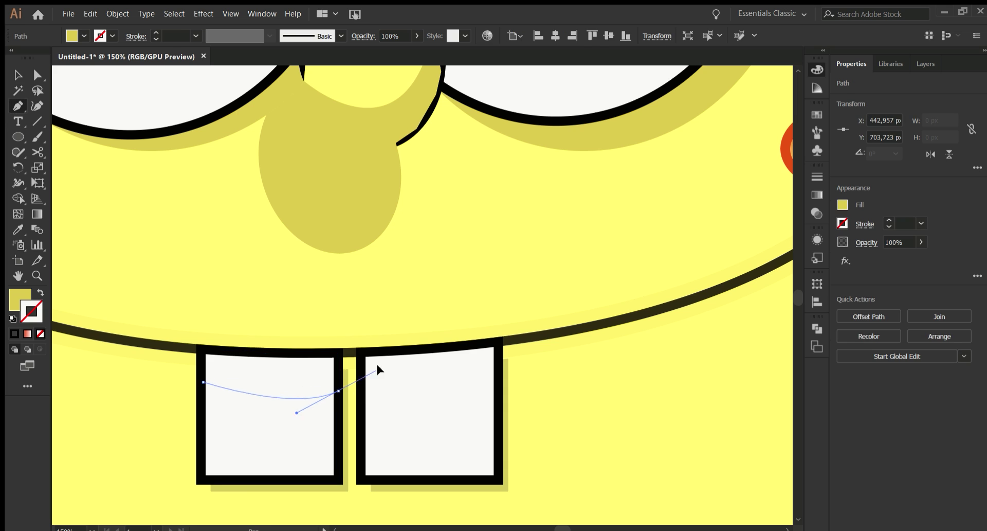
{"action": "left_click", "coordinate": [339, 353]}
{"action": "left_click", "coordinate": [204, 349]}
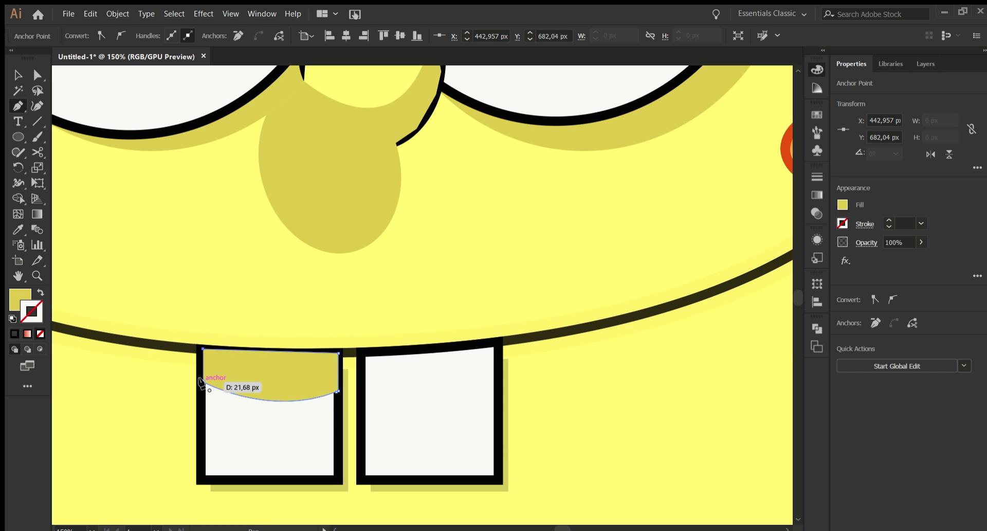
{"action": "left_click", "coordinate": [900, 242]}
{"action": "type", "text": "20"}
Make the tooth shadow 20% opacity and copy it onto the right tooth
{"action": "key", "text": "Return"}
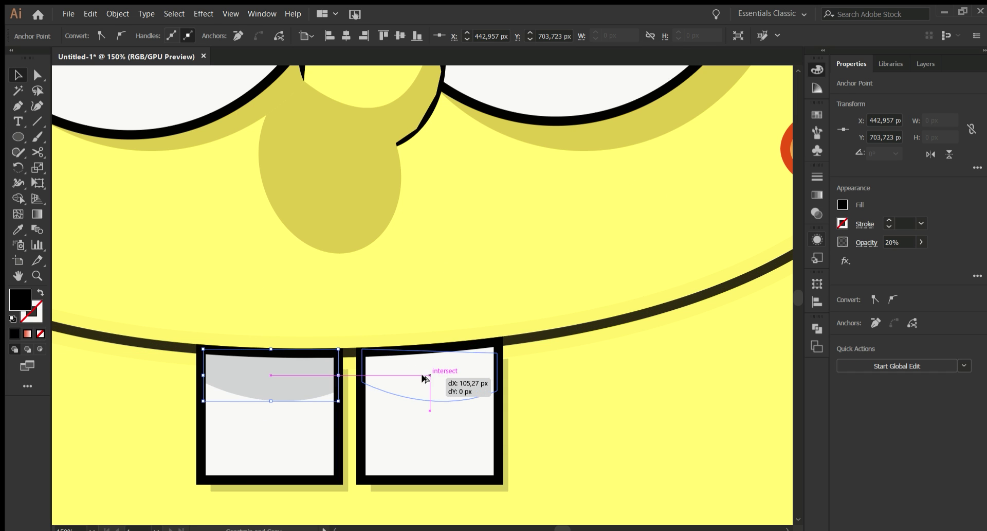
{"action": "left_click_drag", "start_coordinate": [270, 378], "coordinate": [430, 379]}
{"action": "scroll", "coordinate": [530, 358], "scroll_direction": "up", "scroll_amount": 2}
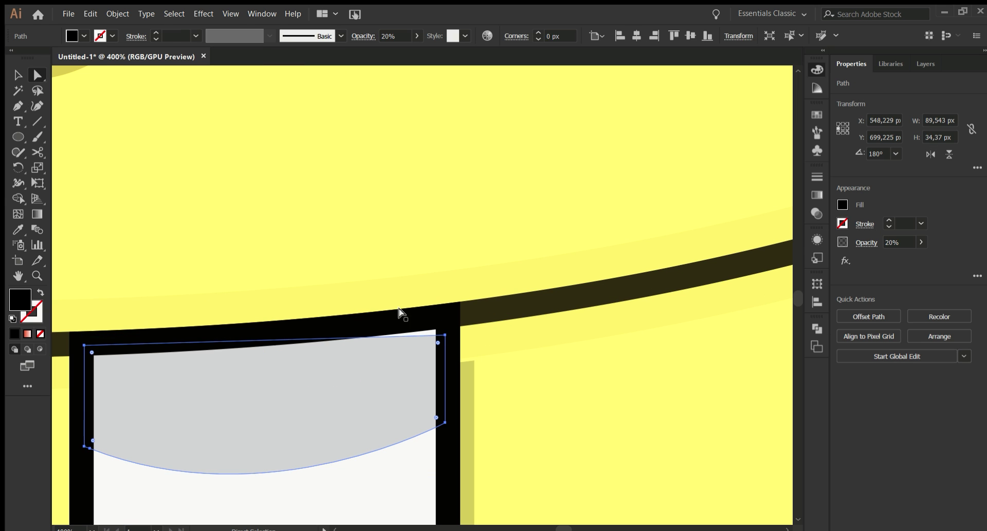
{"action": "scroll", "coordinate": [482, 352], "scroll_direction": "down", "scroll_amount": 3}
{"action": "scroll", "coordinate": [474, 331], "scroll_direction": "down", "scroll_amount": 4}
{"action": "key", "text": "ctrl+shift+a"}
{"action": "scroll", "coordinate": [578, 360], "scroll_direction": "down", "scroll_amount": 2}
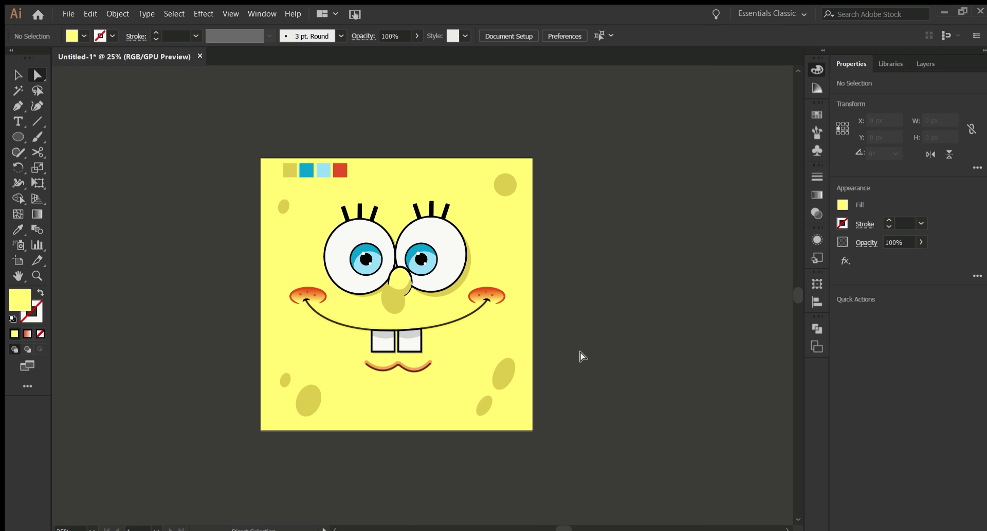